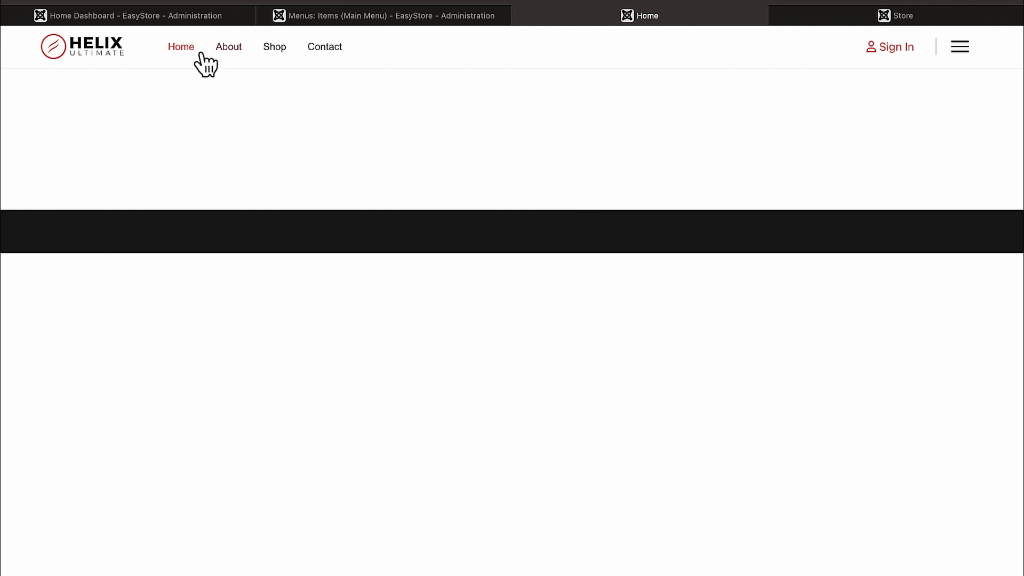
Switch to the Joomla administration, open the EasyStore component's categories and start a new category.
click(177, 23)
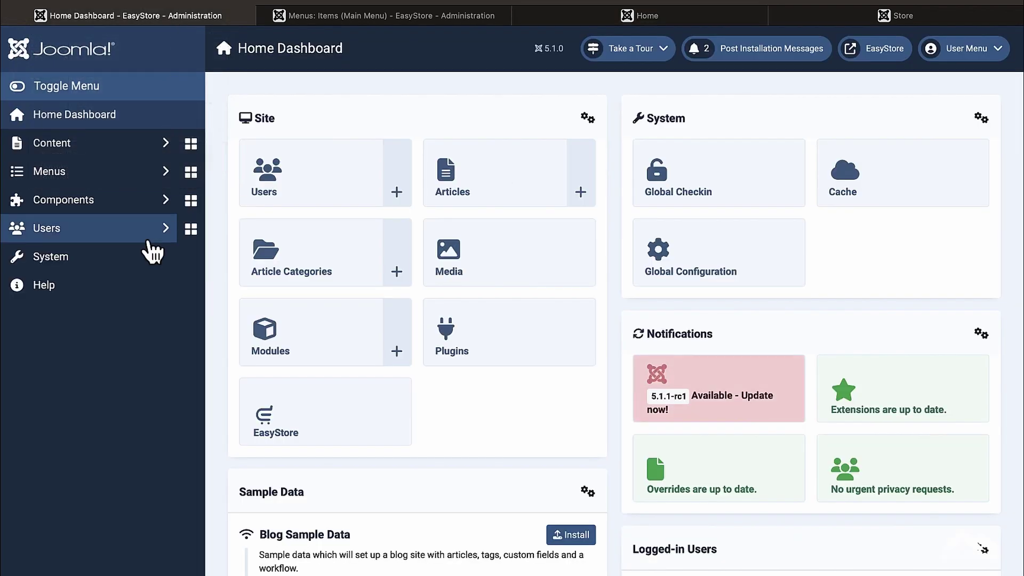
click(324, 15)
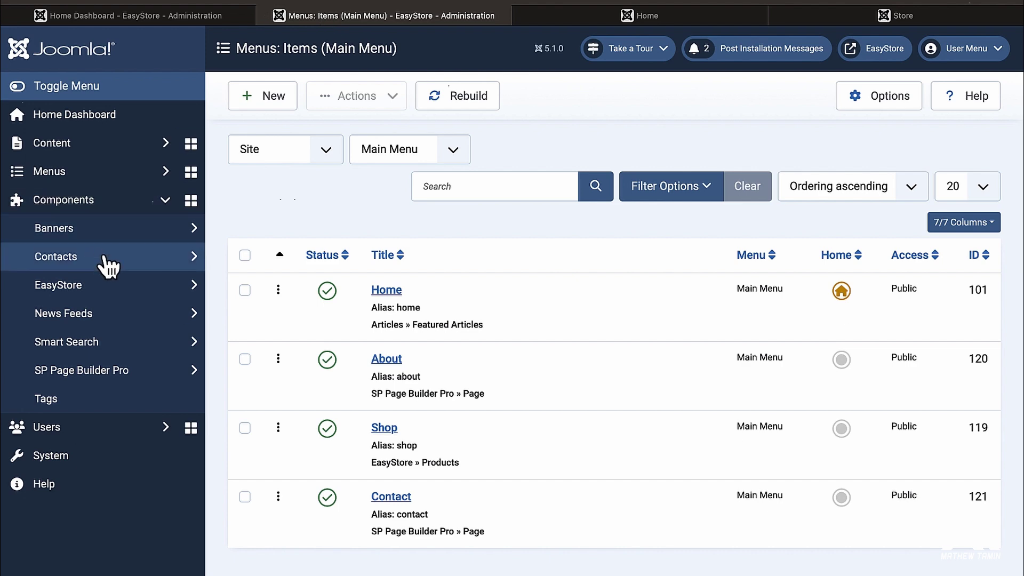
click(99, 294)
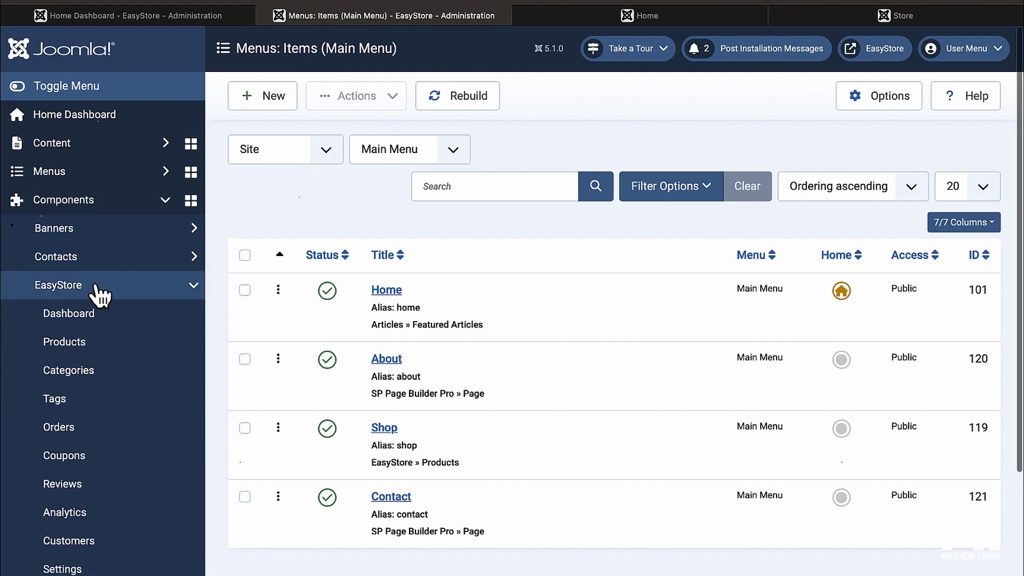
scroll(100, 309, down, 1)
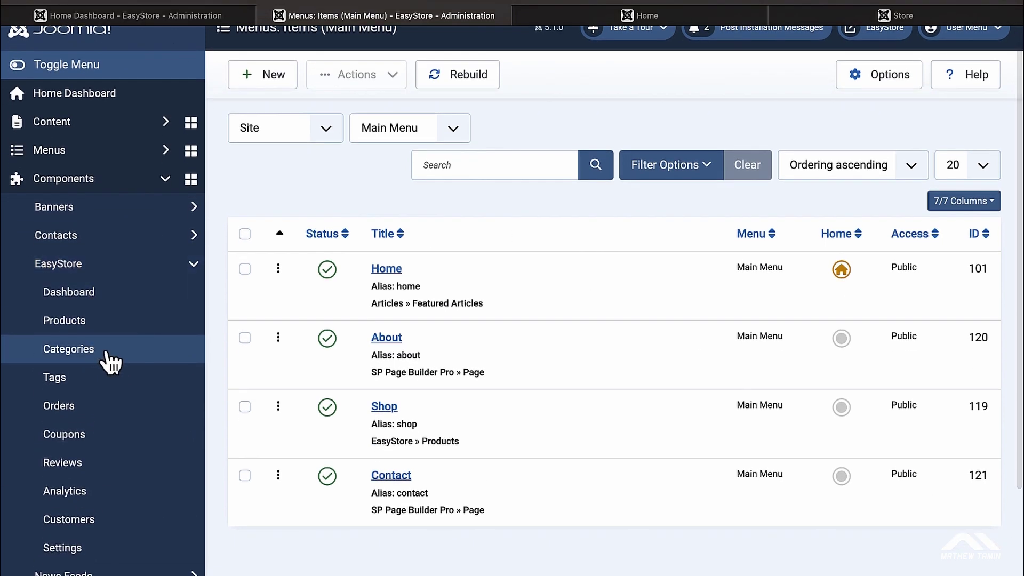
click(107, 354)
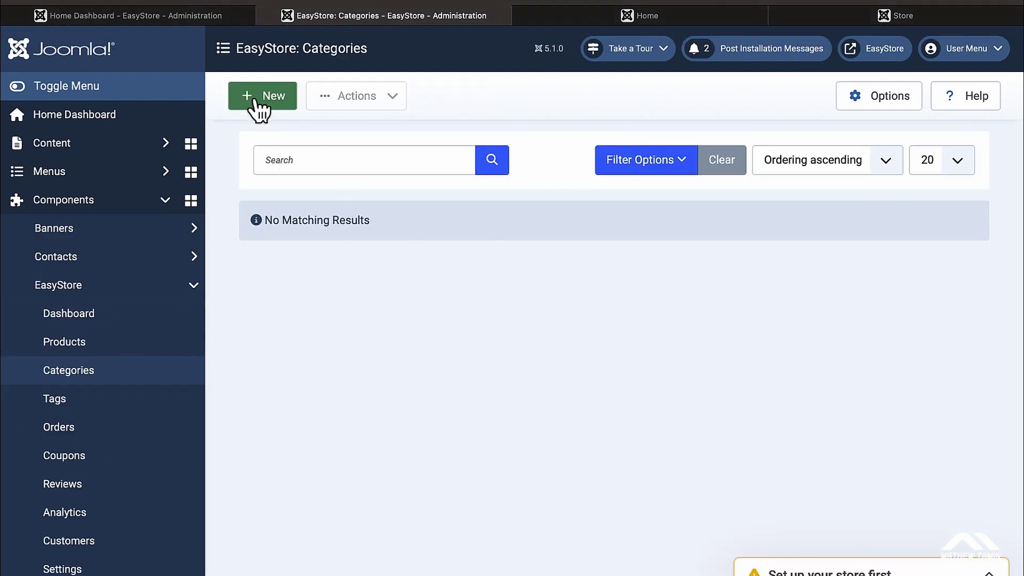
click(254, 100)
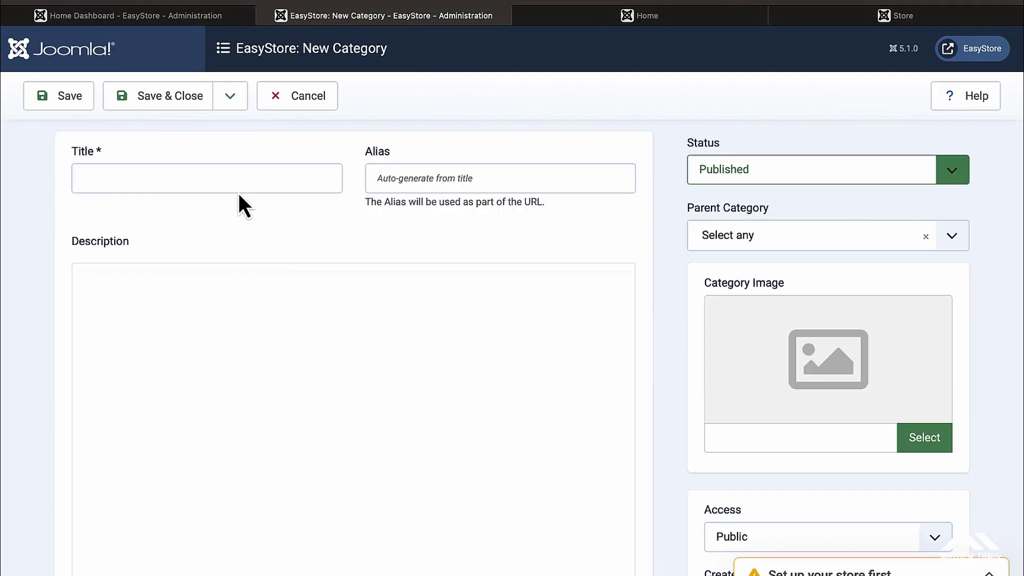
Title the new category "T-shirt" and enter "Put description here." as its description.
click(254, 178)
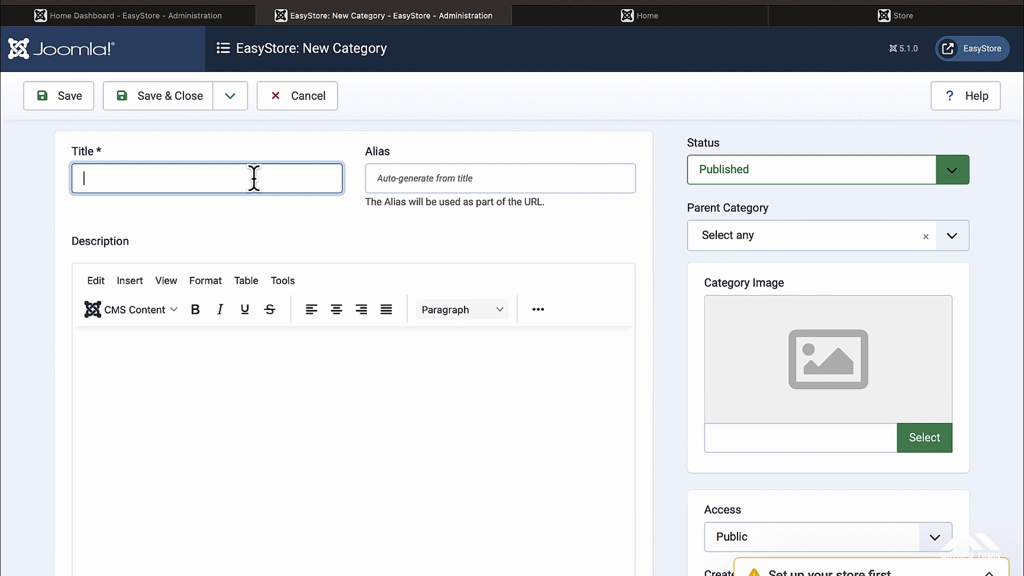
text(T SHir)
key(BackSpace)
key(BackSpace)
key(BackSpace)
key(BackSpace)
key(BackSpace)
key(BackSpace)
text(TS)
key(BackSpace)
text(shirt)
click(378, 449)
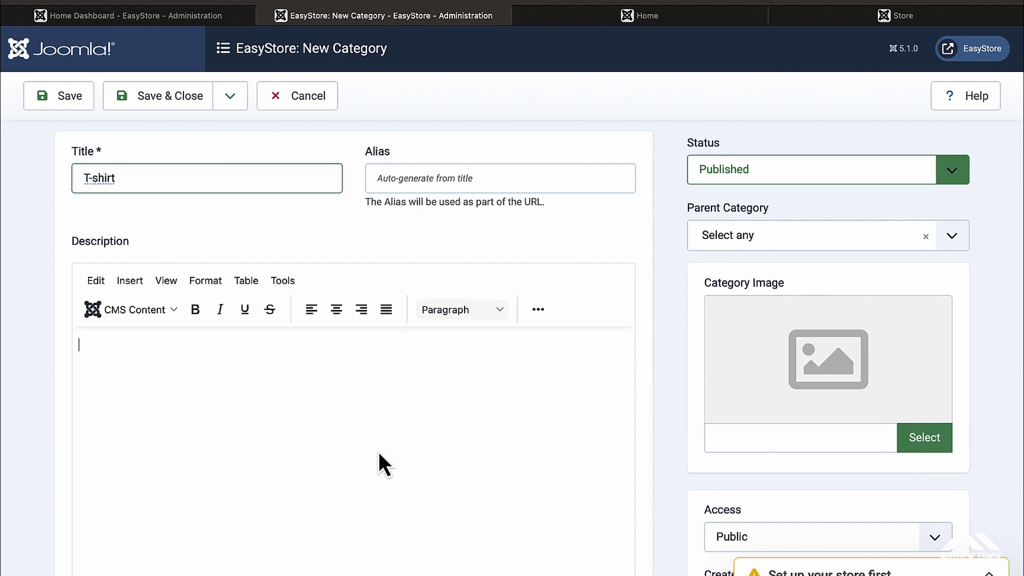
text(Put description here.)
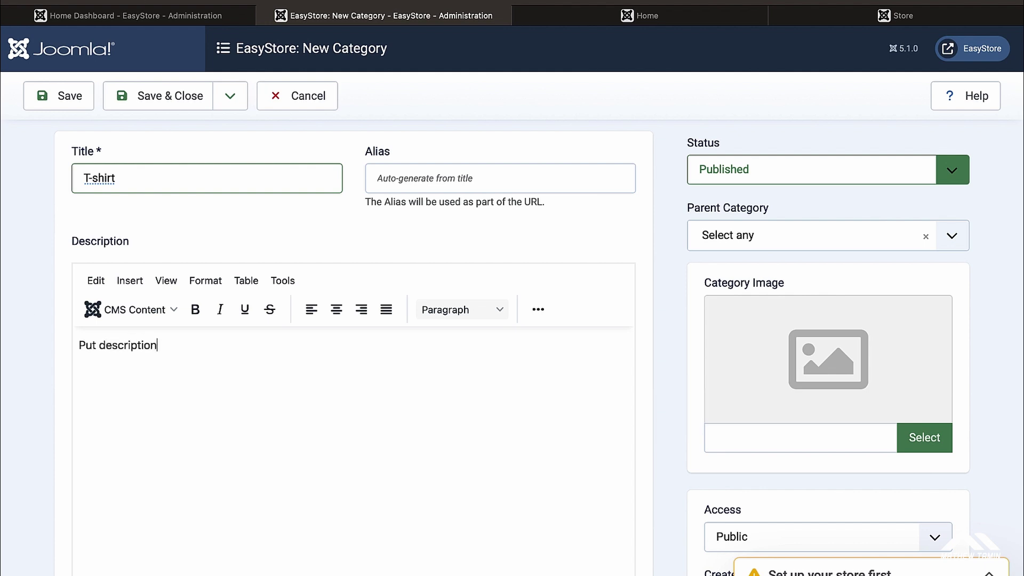
Review the new category's remaining options: parent category, image, access, creator, created date and language.
scroll(629, 459, down, 4)
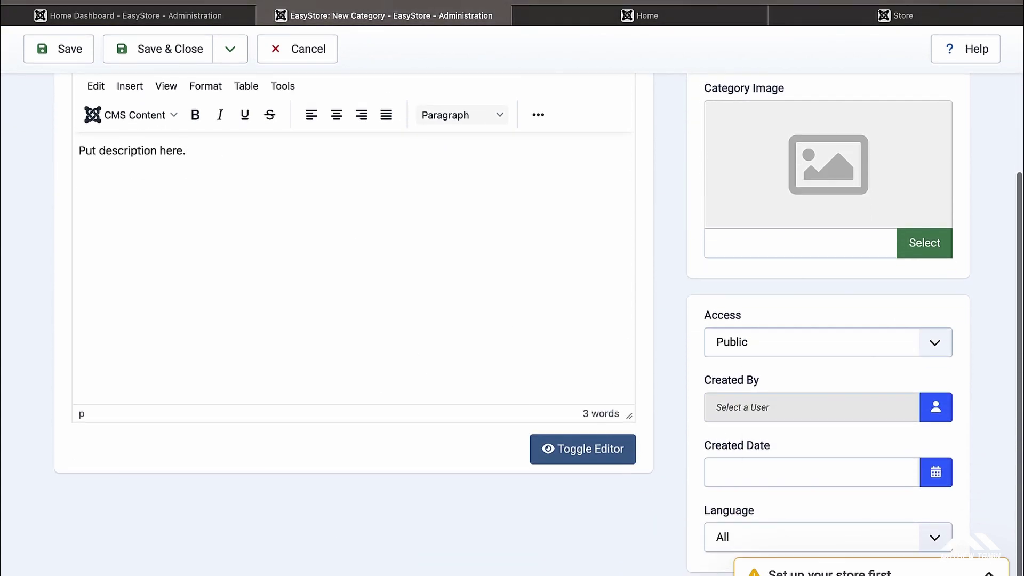
click(918, 572)
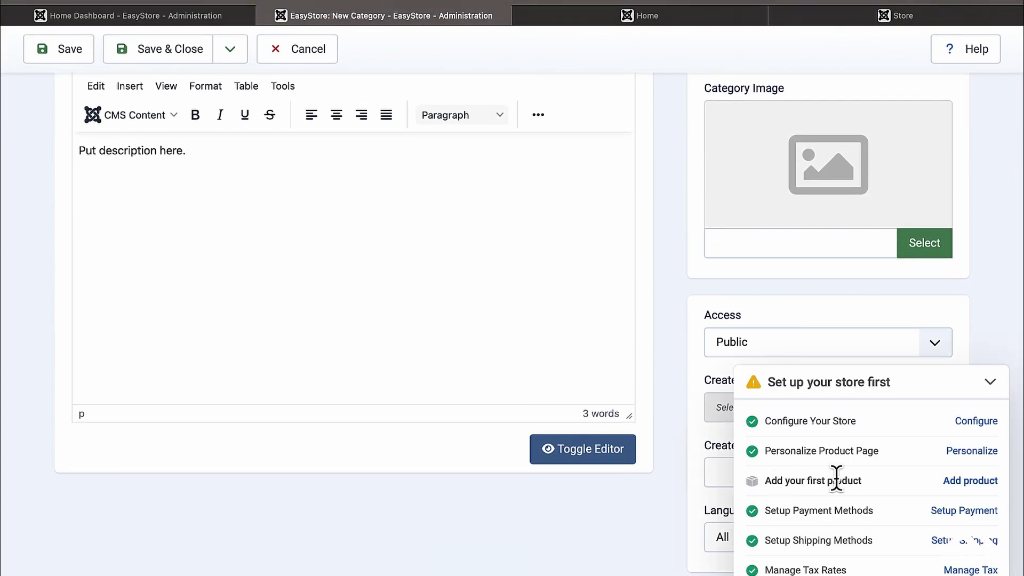
click(991, 382)
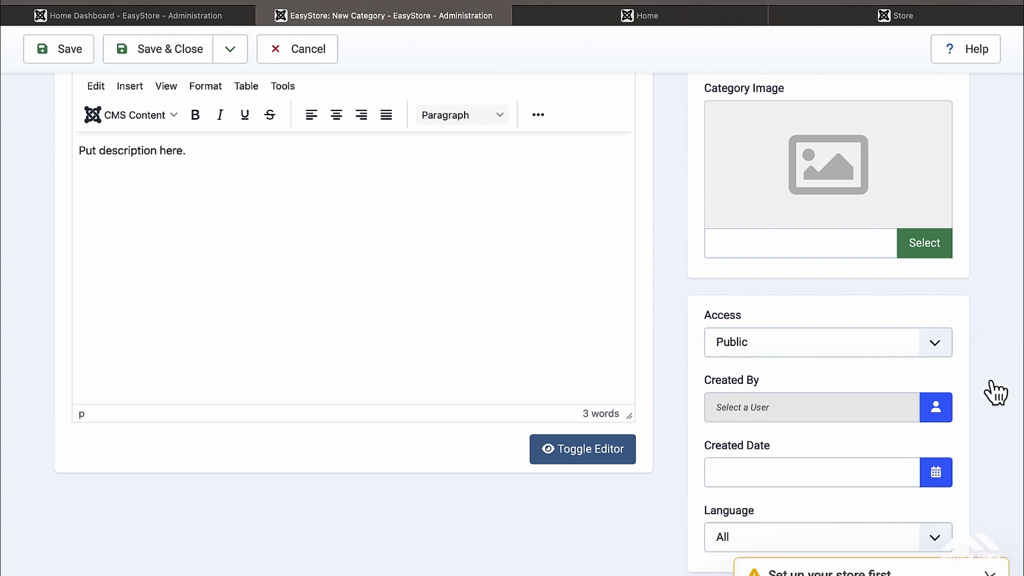
scroll(976, 425, up, 5)
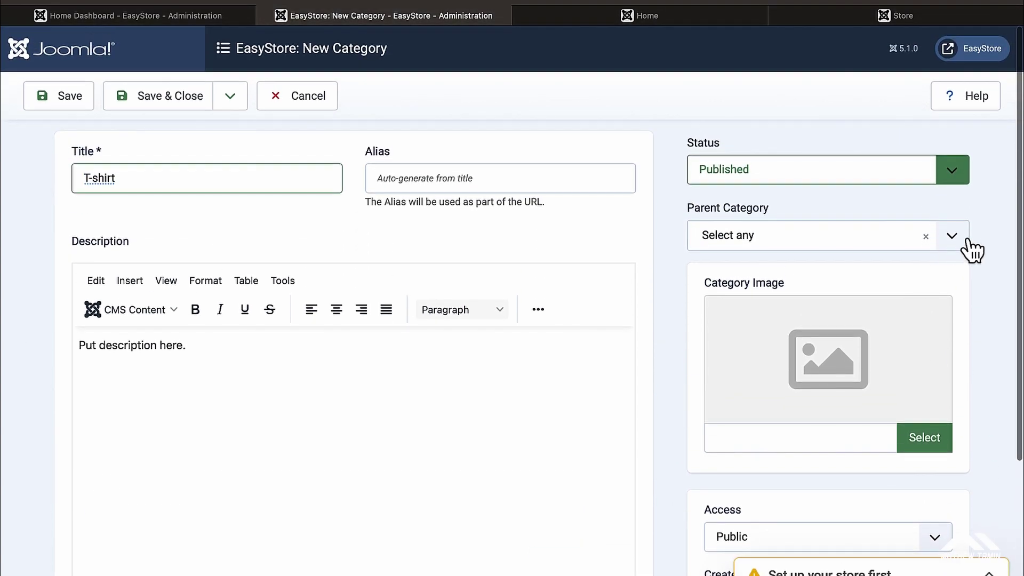
click(965, 239)
click(965, 239)
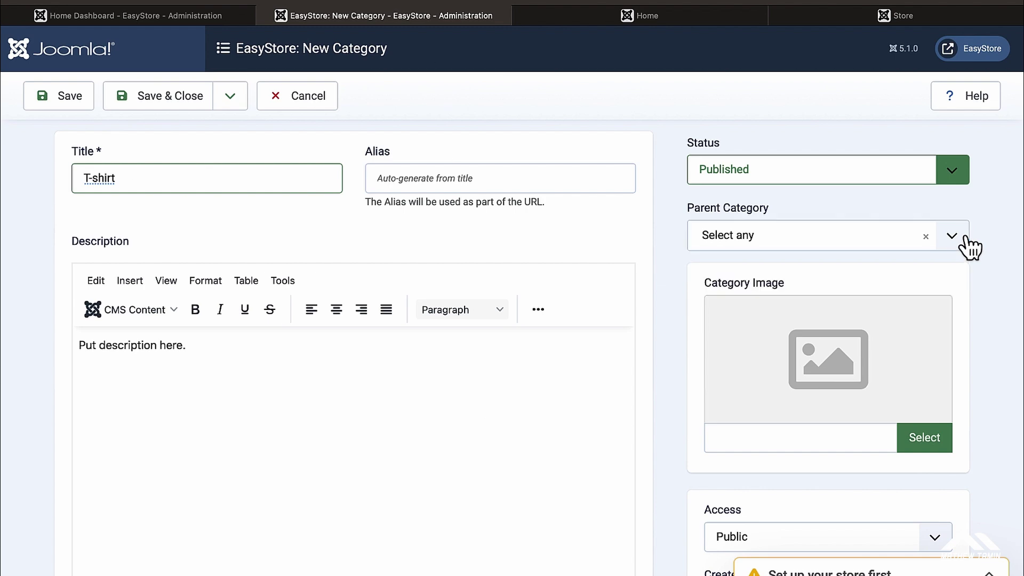
scroll(991, 326, down, 5)
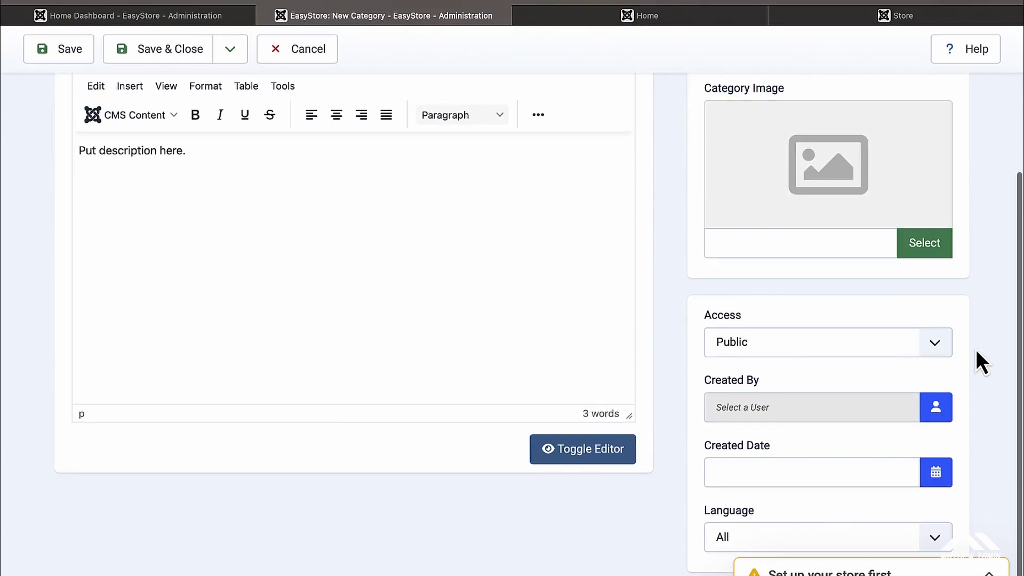
scroll(983, 340, up, 5)
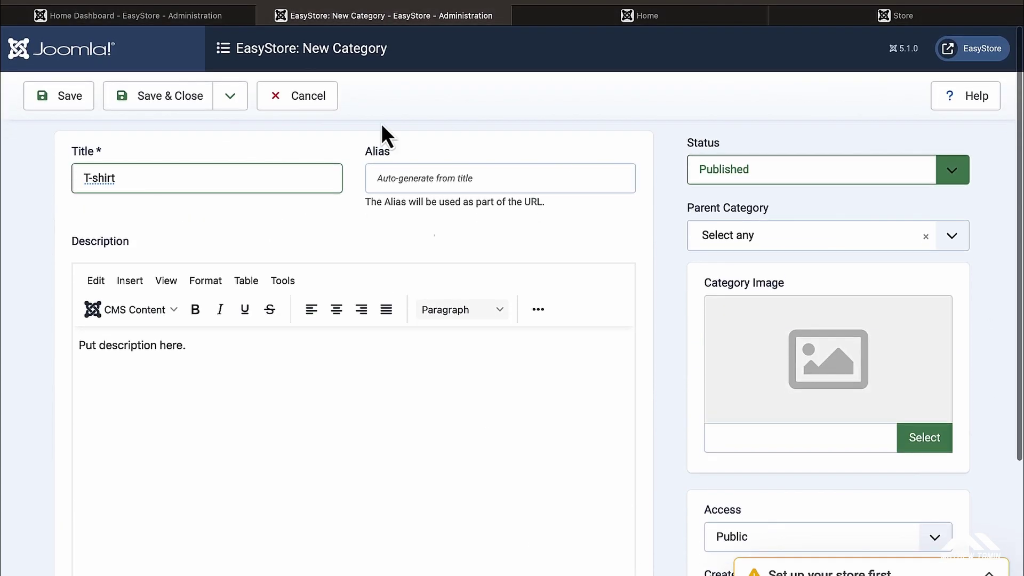
Save the T-shirt category and continue with a blank new category.
click(229, 105)
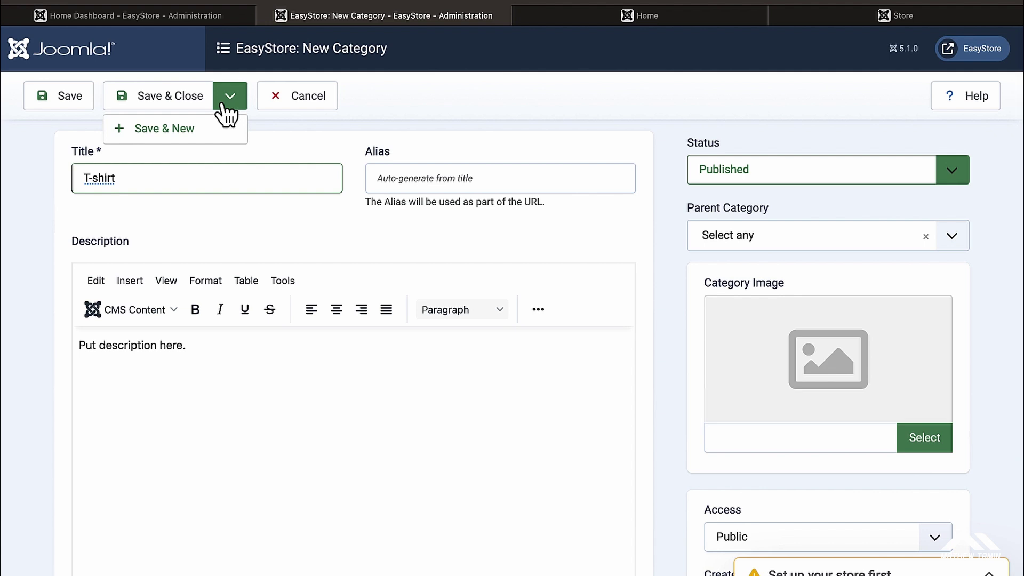
click(189, 128)
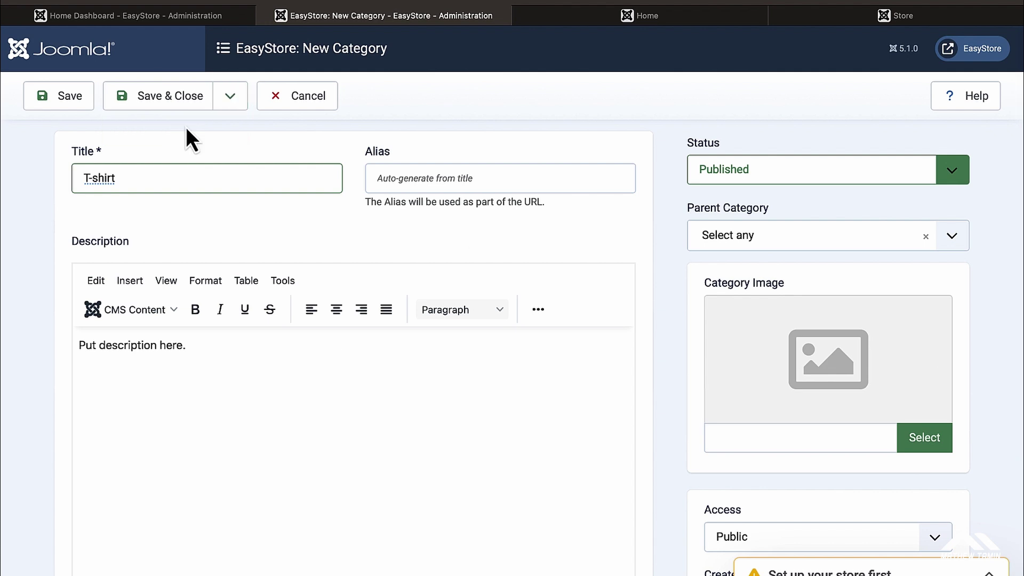
Title the category "Women 1" and save it, continuing with another new category.
click(205, 221)
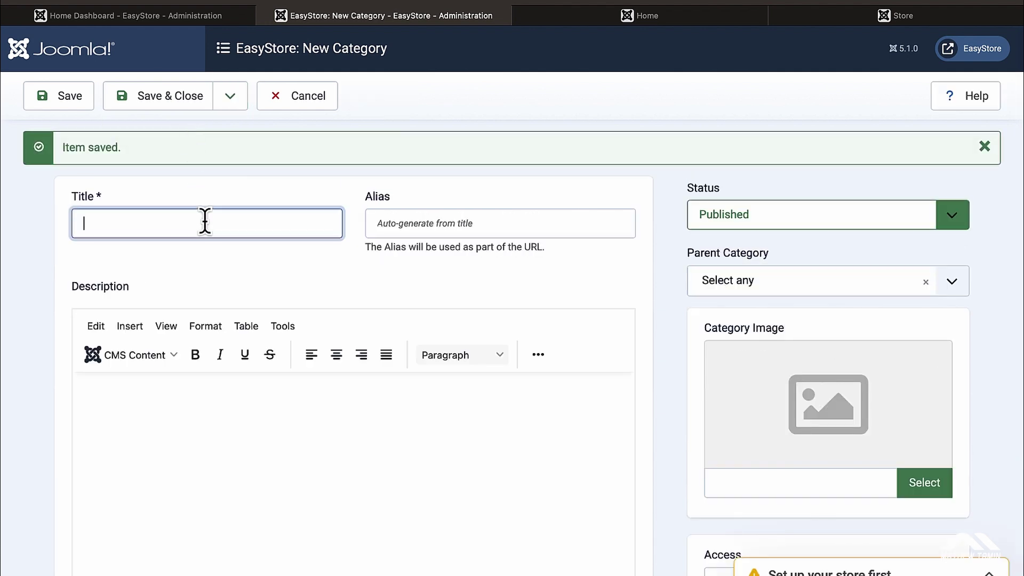
text(Women 1)
scroll(502, 335, down, 5)
scroll(501, 335, up, 5)
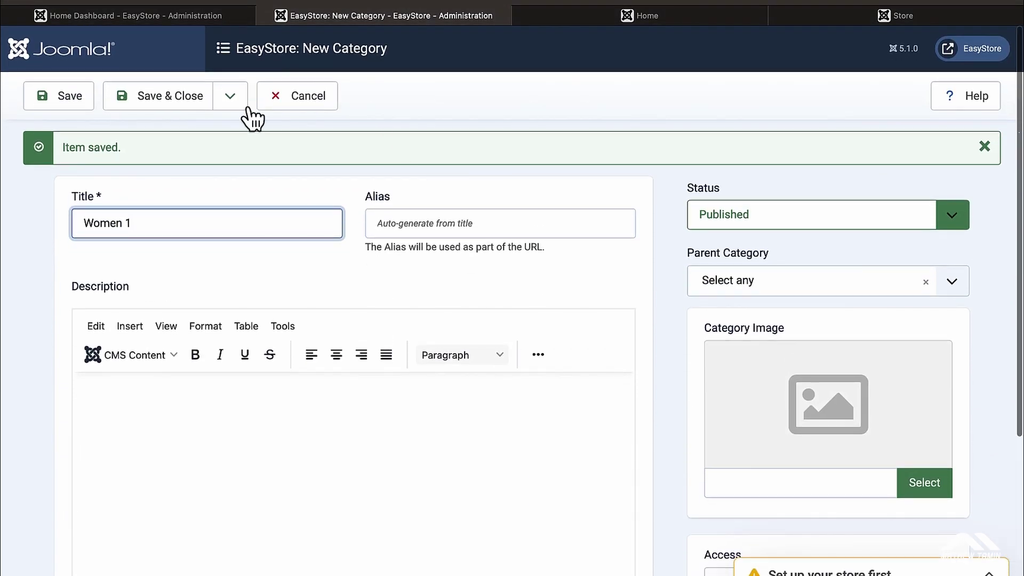
click(234, 102)
click(199, 129)
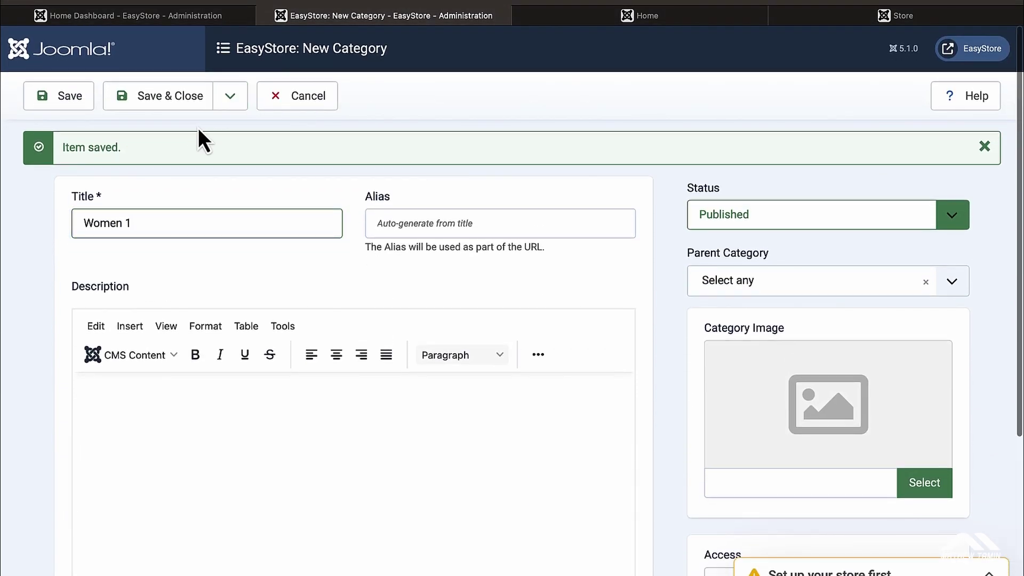
Title the category "Women 2" and save it, continuing with another new category.
click(190, 215)
text(Women 2)
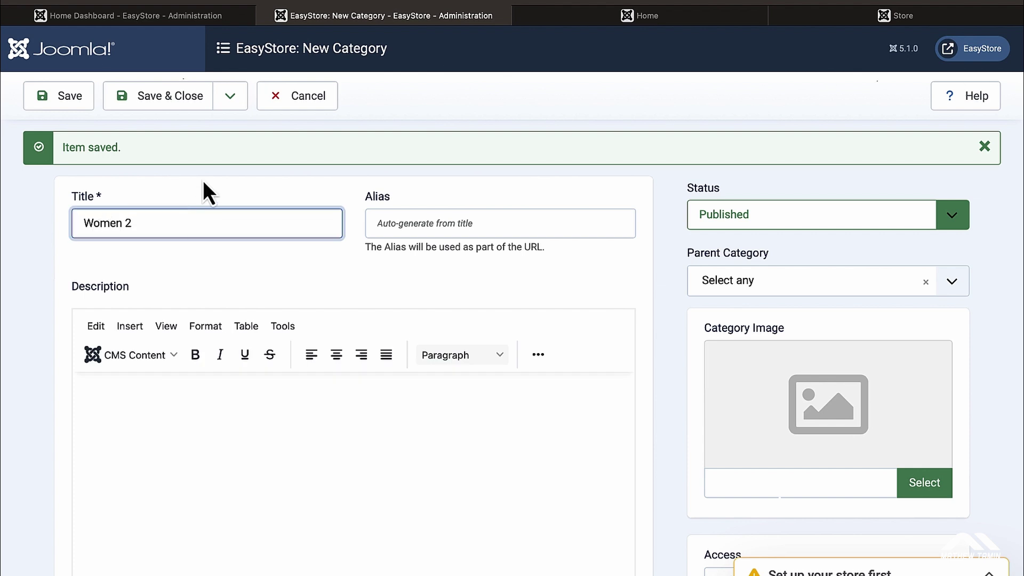
click(231, 97)
click(214, 129)
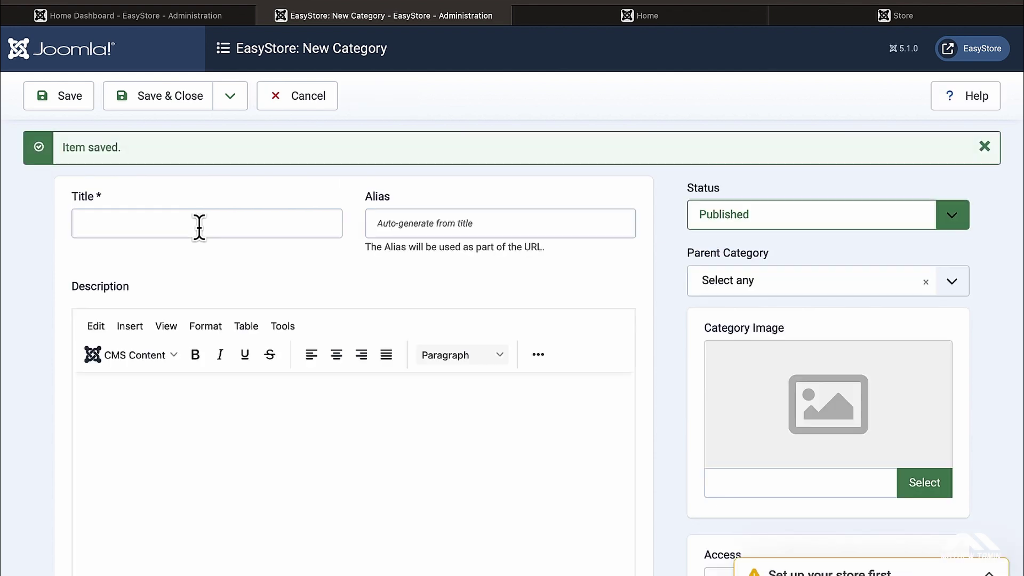
Title the category "Women 3", save it and return to the category list.
click(199, 227)
text(Women 3)
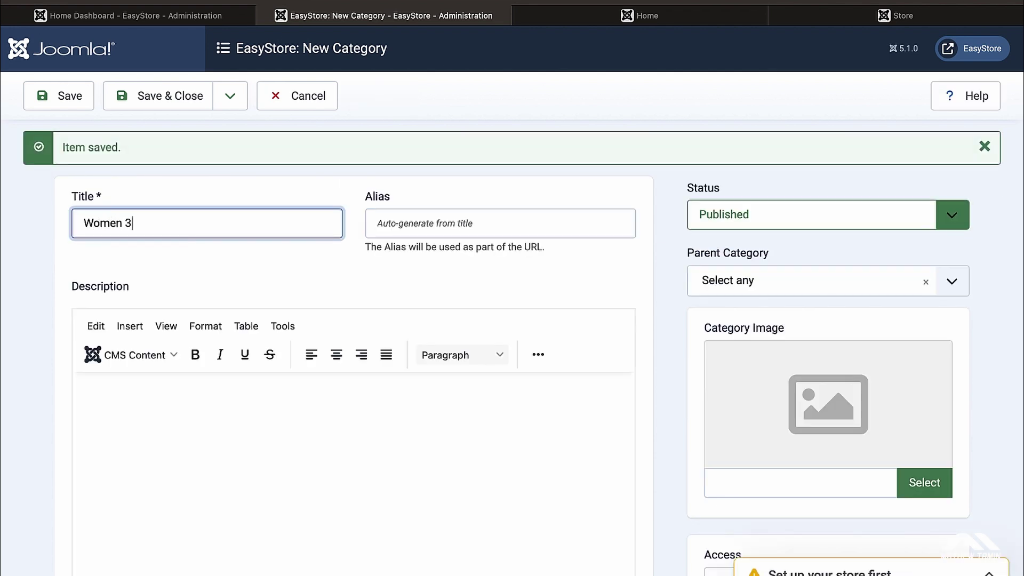
click(179, 104)
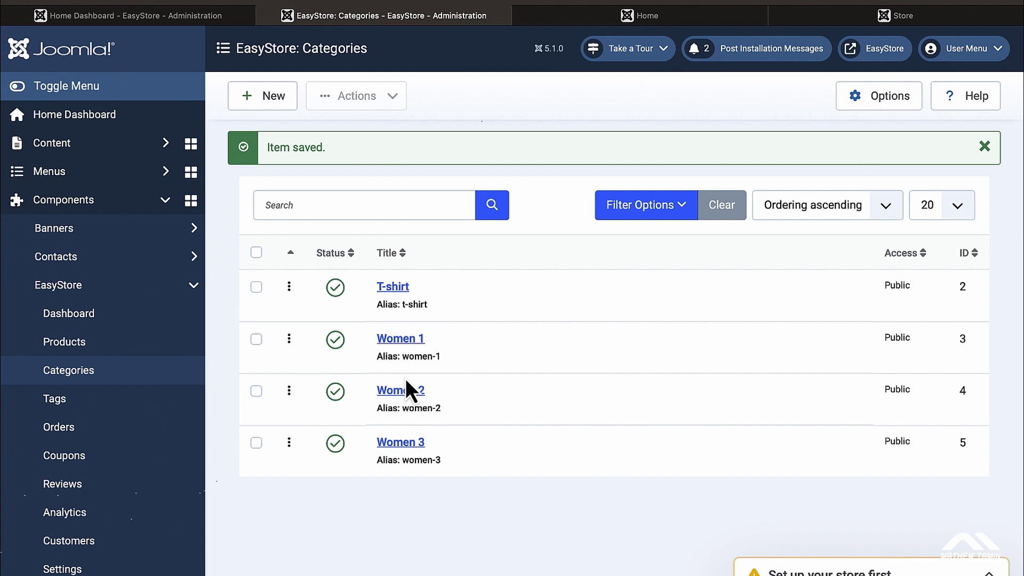
Start a new product in the EasyStore products area and open the file chooser for adding its images.
click(99, 345)
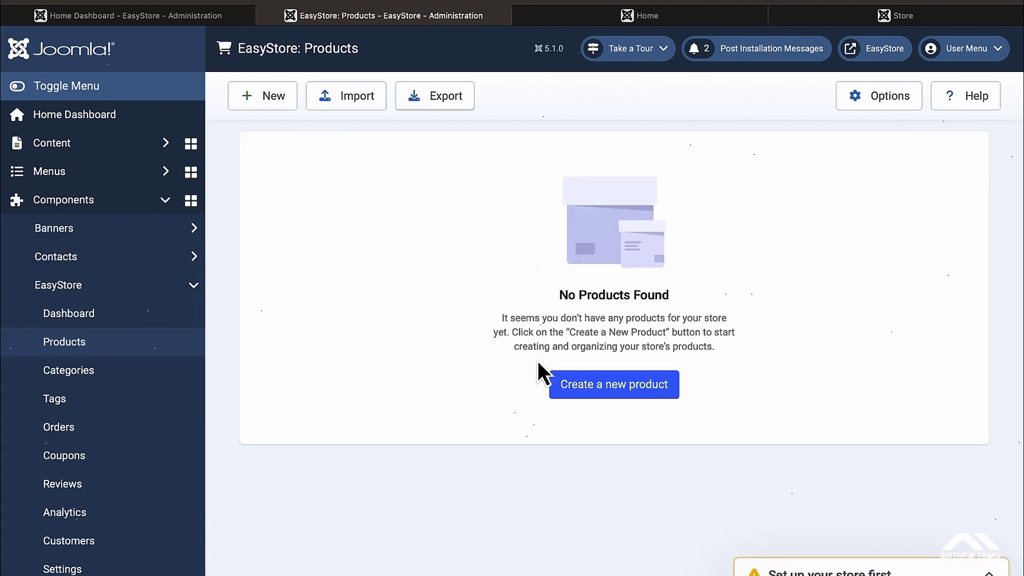
click(617, 395)
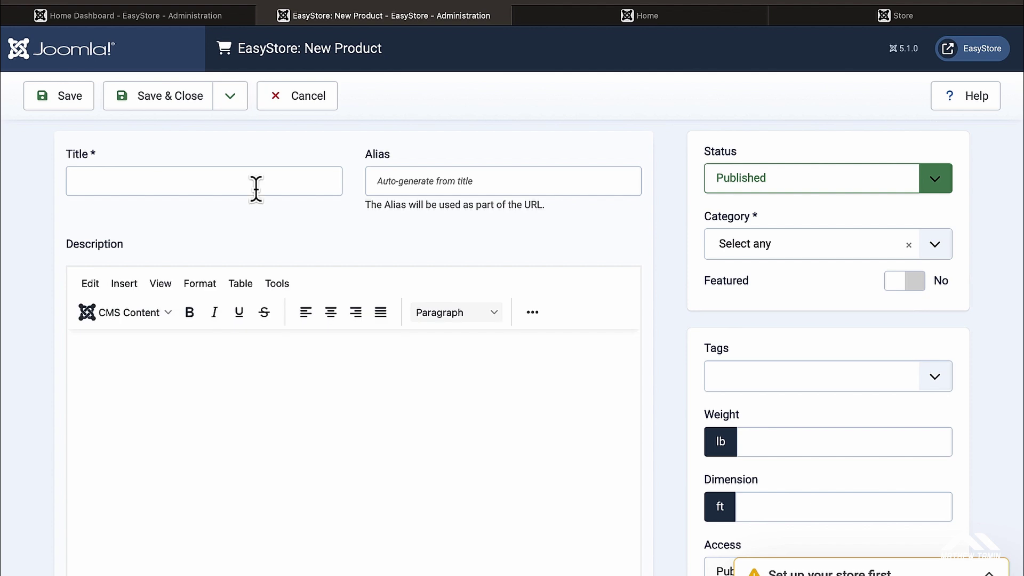
scroll(256, 189, down, 8)
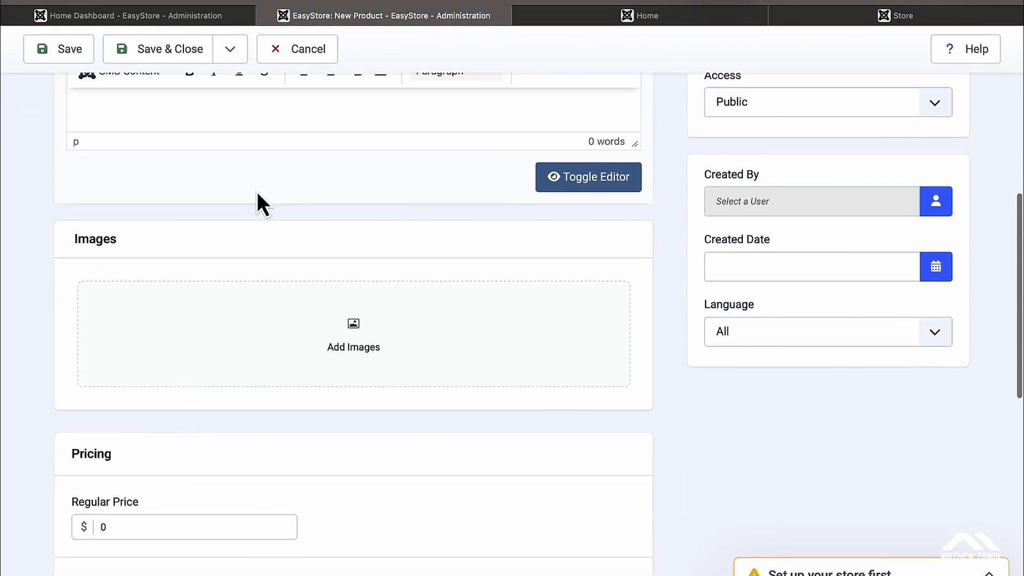
scroll(257, 191, down, 1)
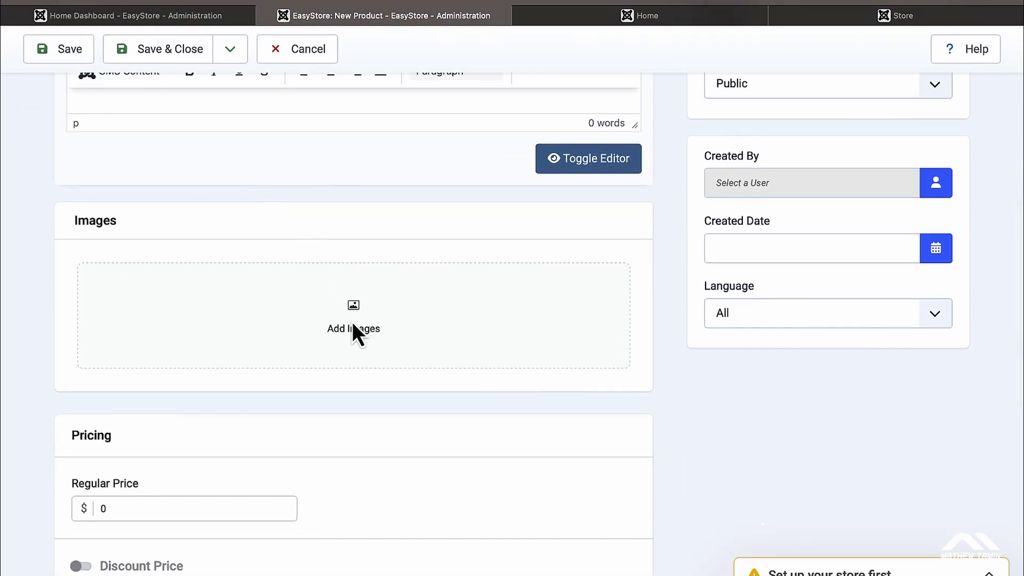
click(414, 320)
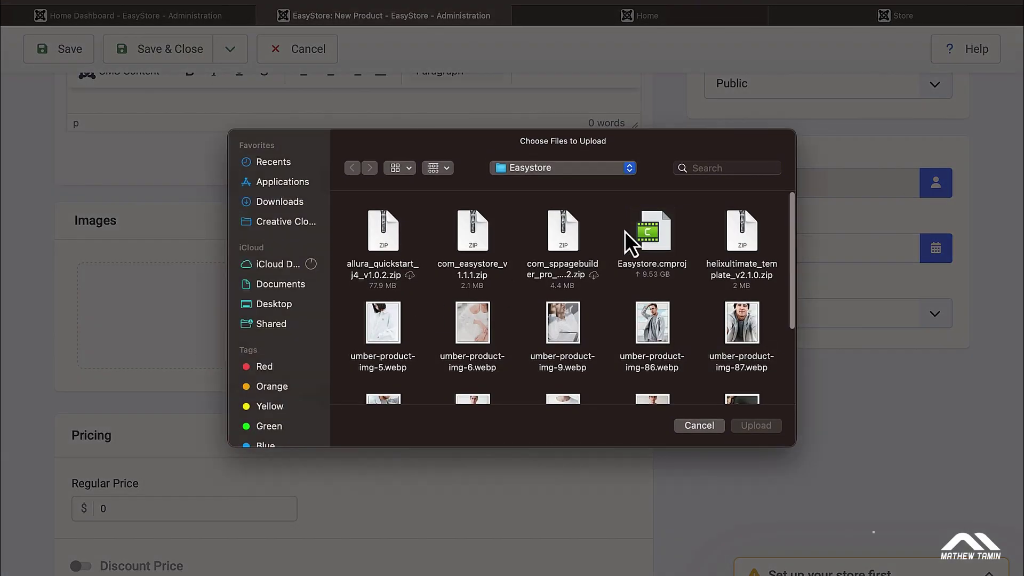
Upload the images umber-product-img-5.webp, umber-product-img-6.webp and umber-product-img-9.webp to the product.
scroll(622, 291, down, 3)
scroll(622, 291, up, 2)
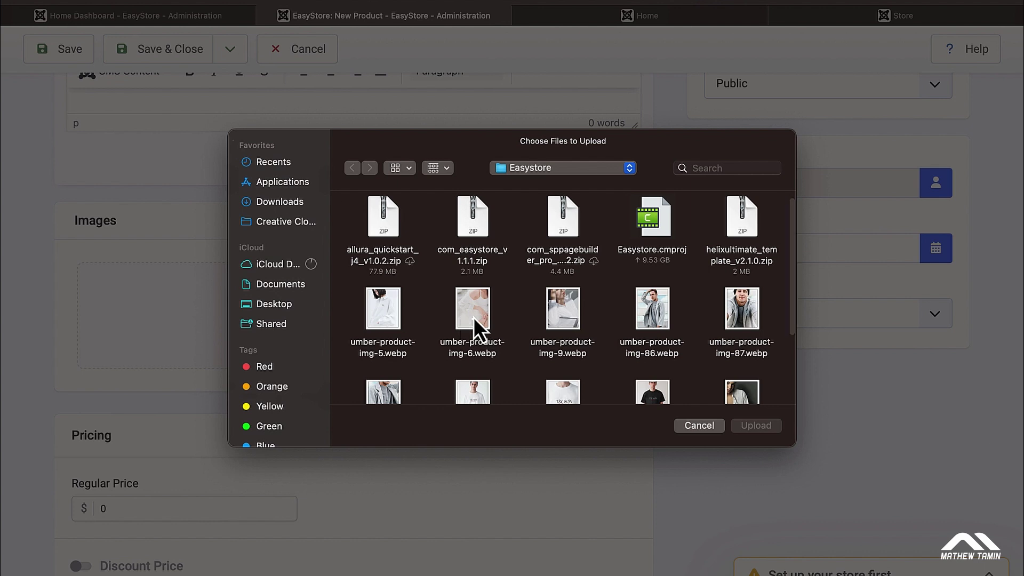
click(386, 318)
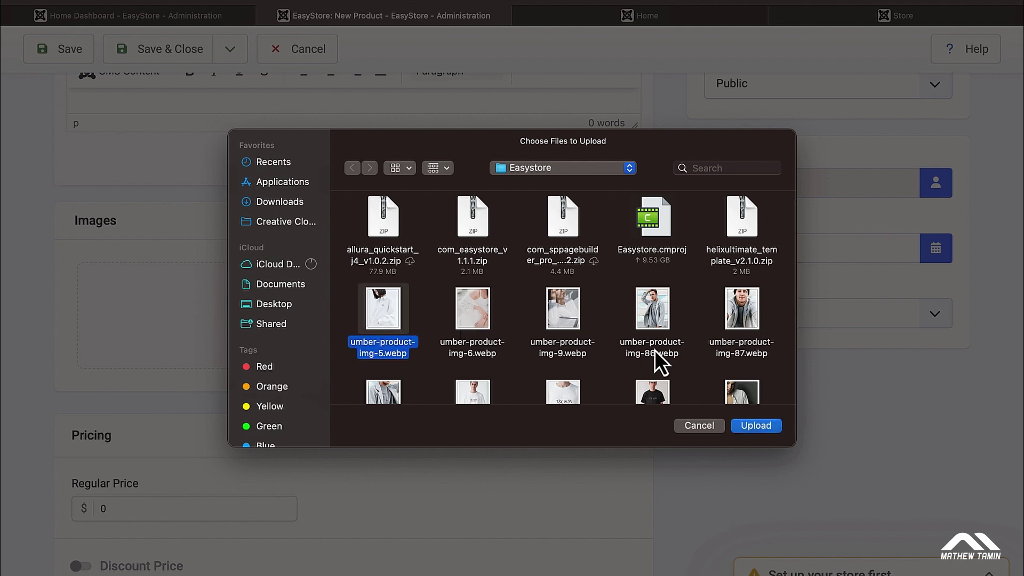
super+click(487, 307)
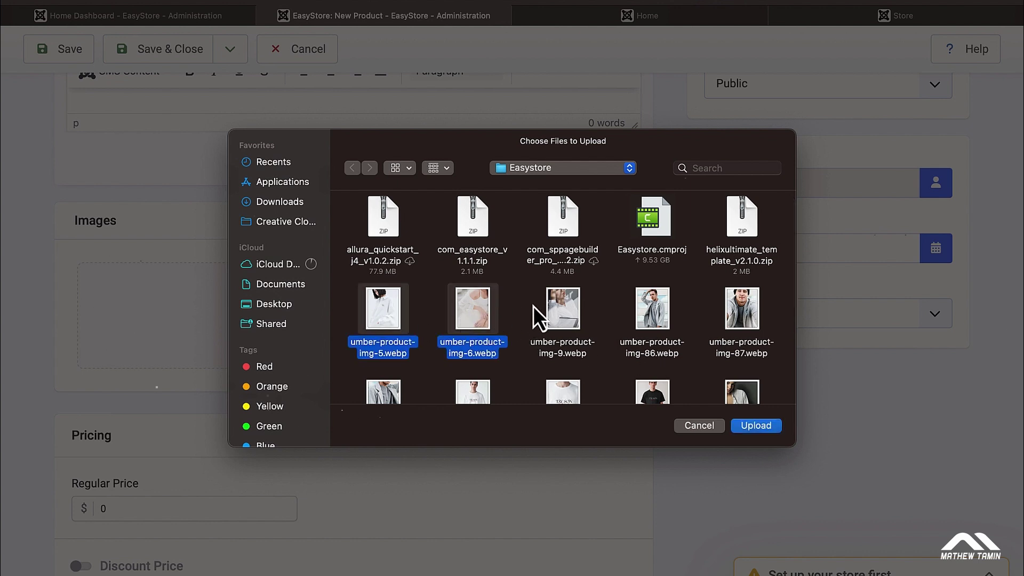
super+click(566, 307)
scroll(565, 306, down, 3)
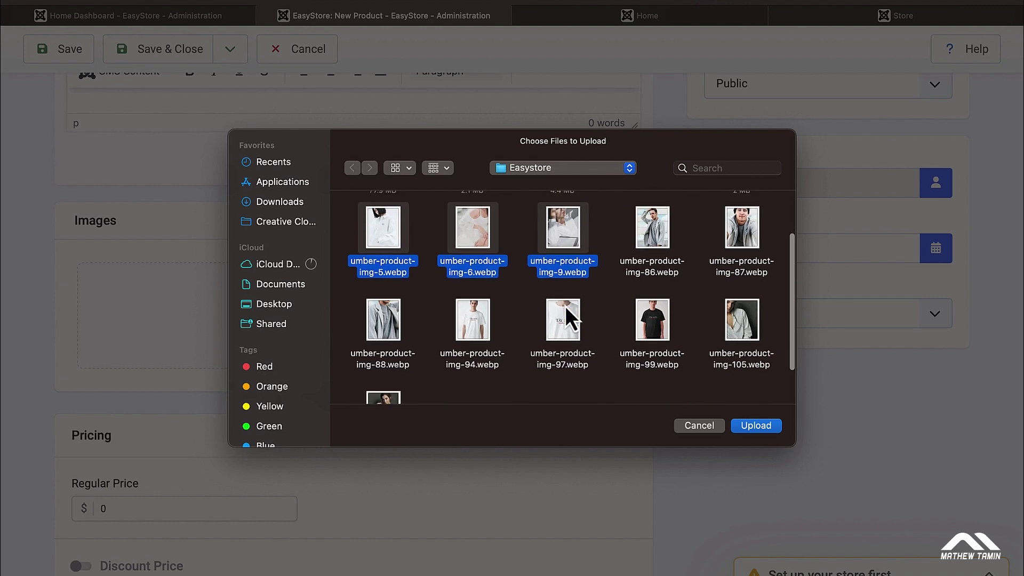
scroll(565, 306, up, 3)
scroll(565, 307, down, 2)
scroll(565, 306, down, 2)
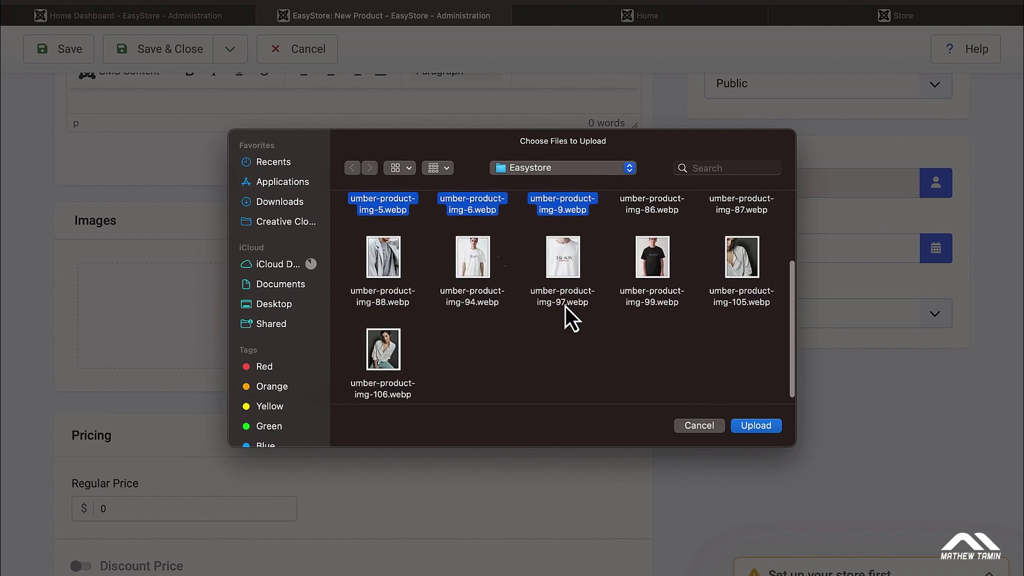
click(762, 430)
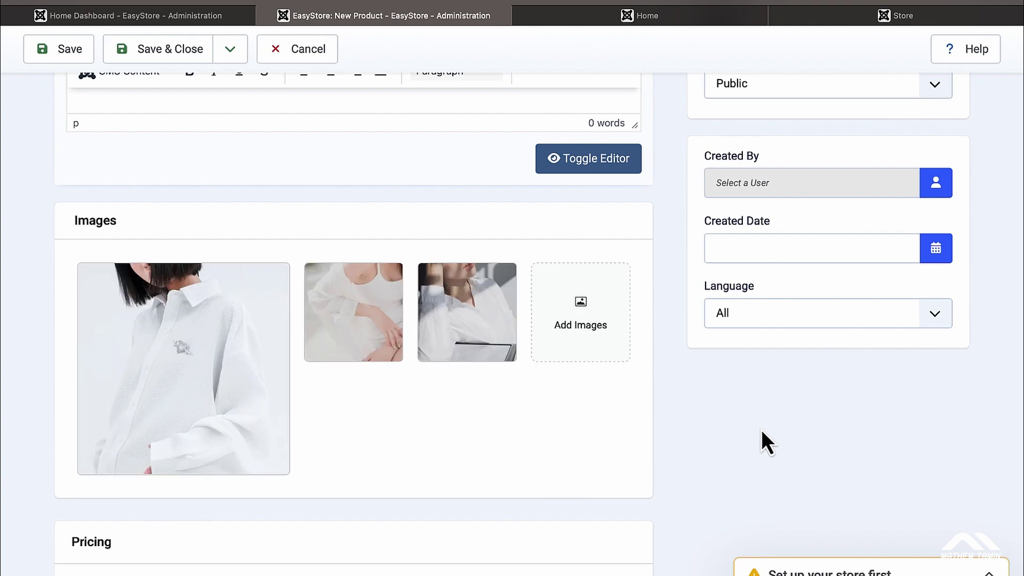
Title the product "Women Tops" and assign it to the category Women 1.
scroll(760, 430, up, 8)
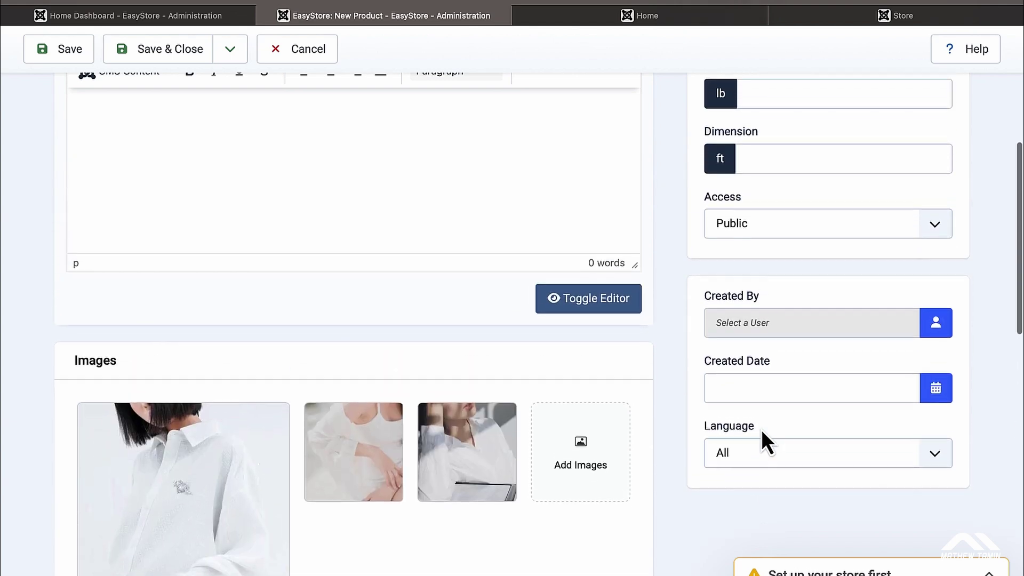
scroll(761, 430, up, 2)
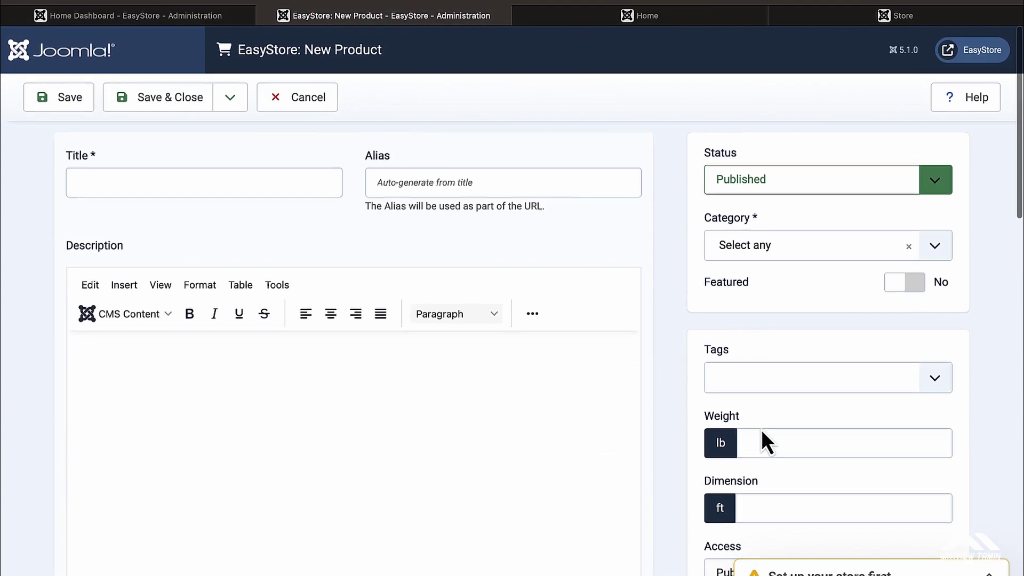
click(250, 186)
text(Womn)
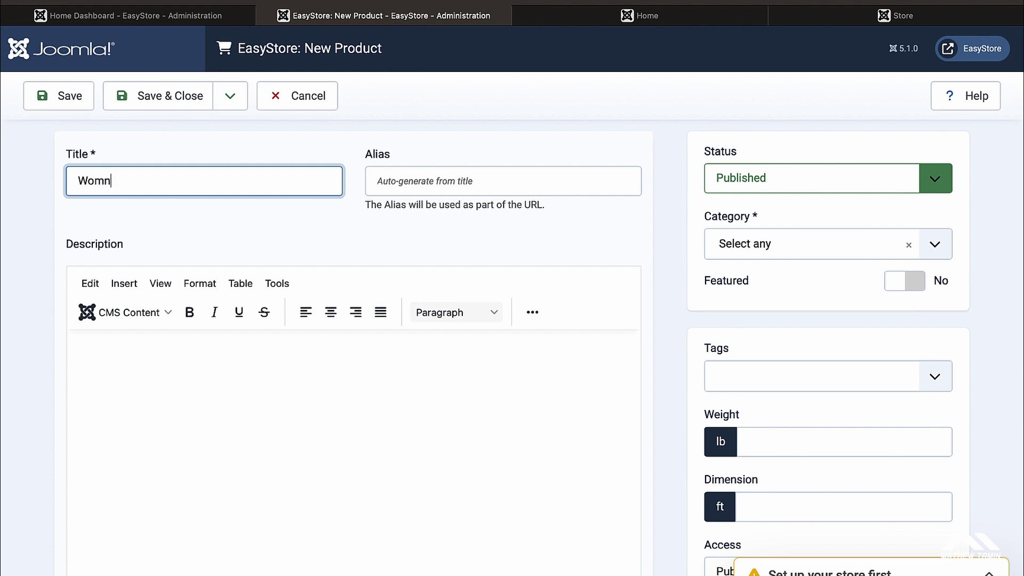
key(BackSpace)
text(en Tops)
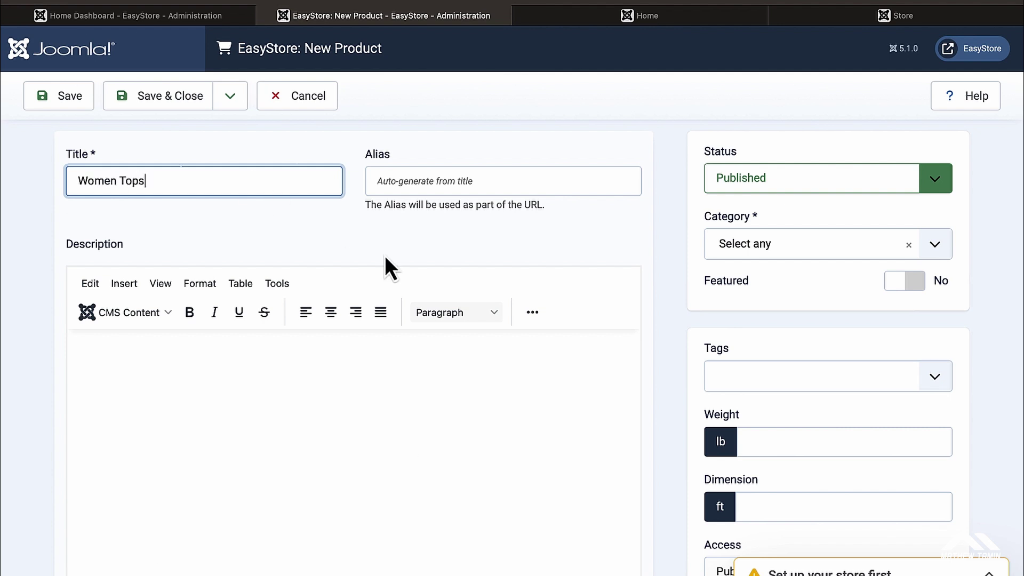
click(933, 252)
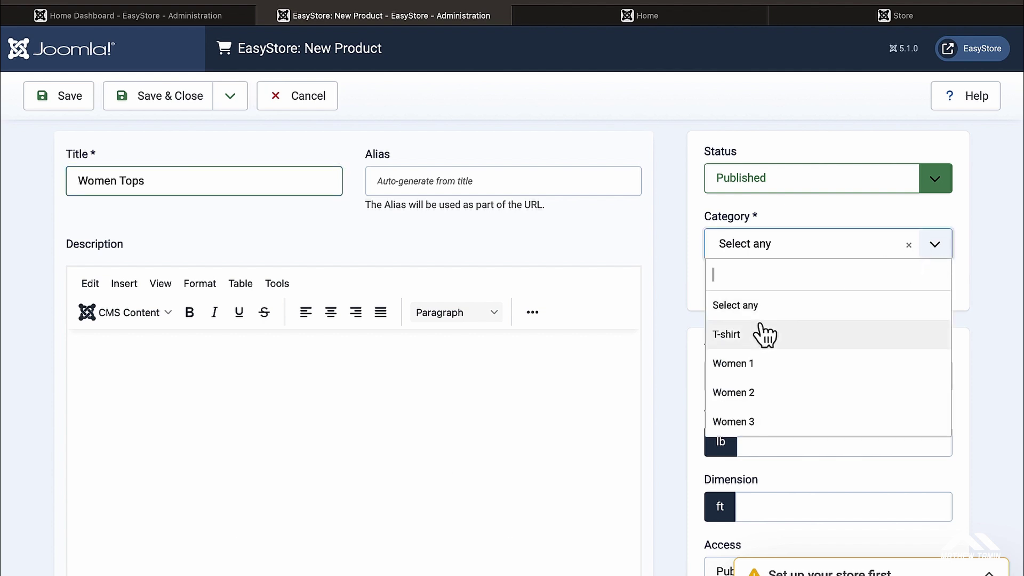
click(754, 364)
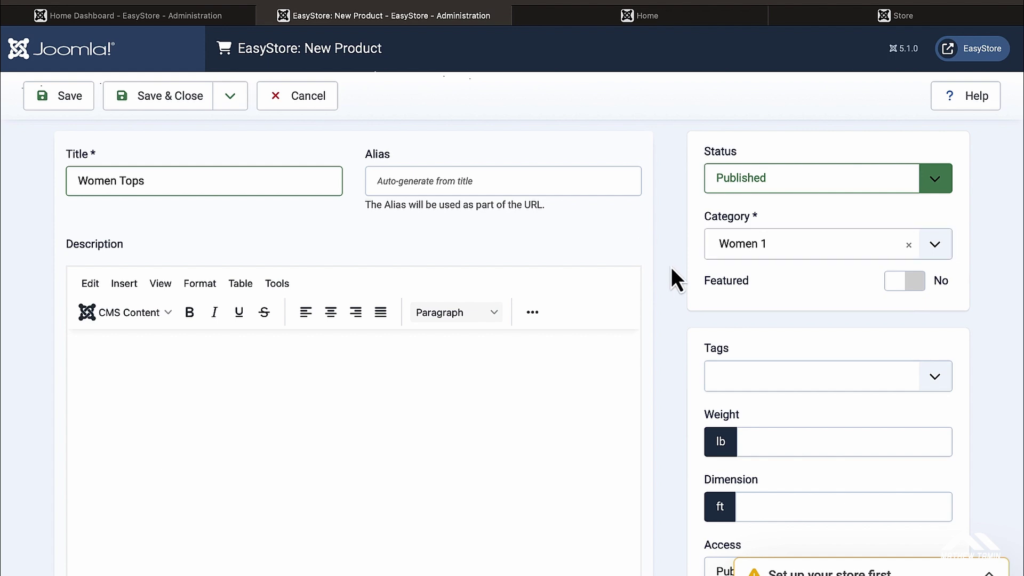
Set the product's regular price to $97.
scroll(672, 269, down, 5)
scroll(672, 270, down, 9)
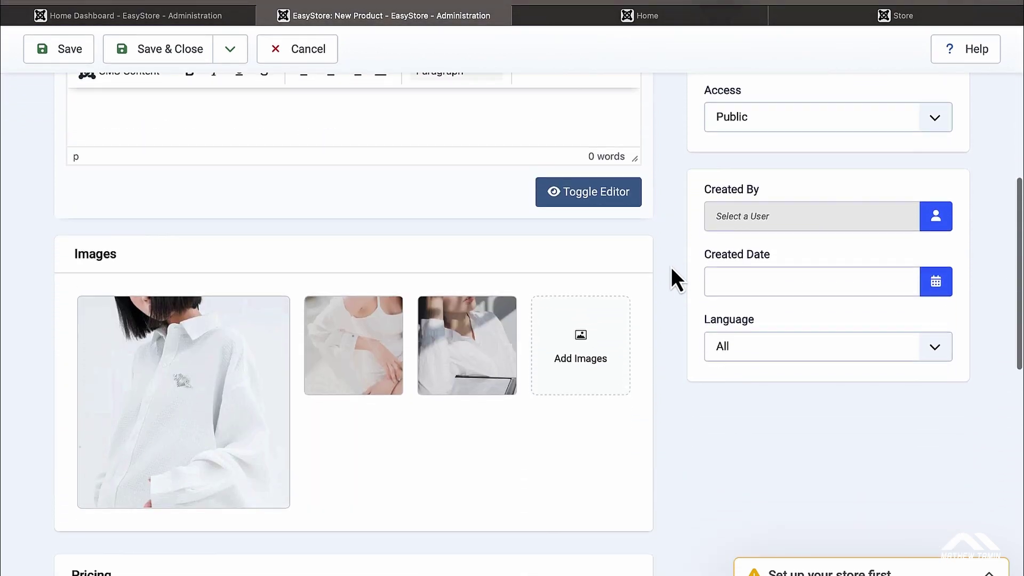
scroll(672, 272, up, 2)
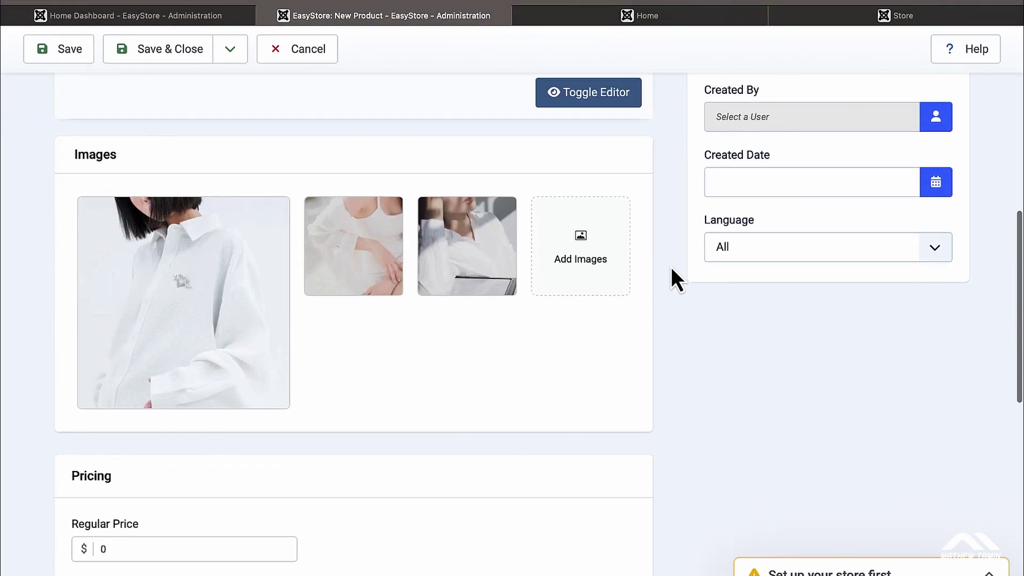
scroll(672, 272, down, 2)
click(122, 446)
double_click(122, 448)
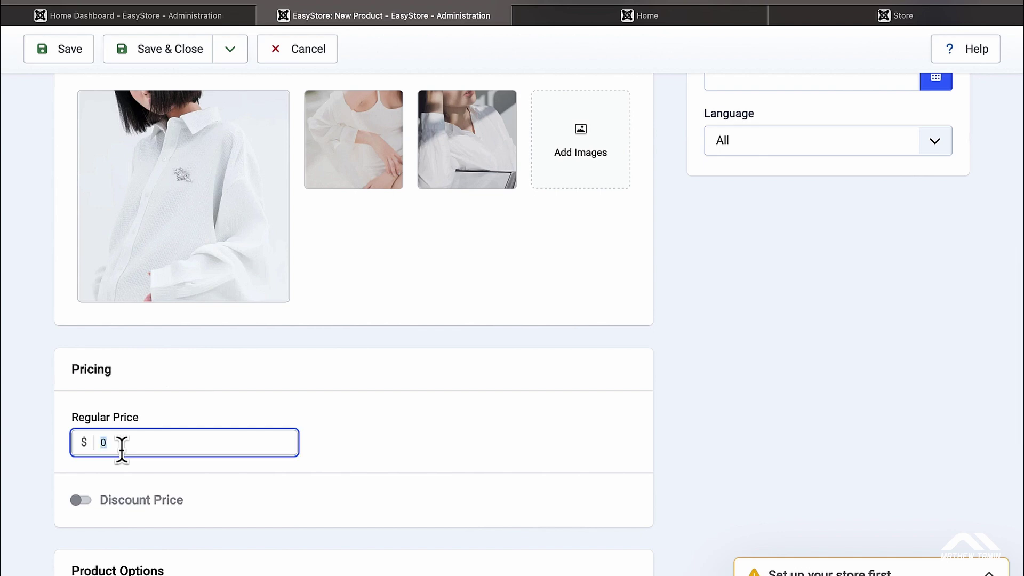
text(97)
click(376, 419)
Add a list-type product option and name the variation "Sizes".
scroll(376, 419, down, 3)
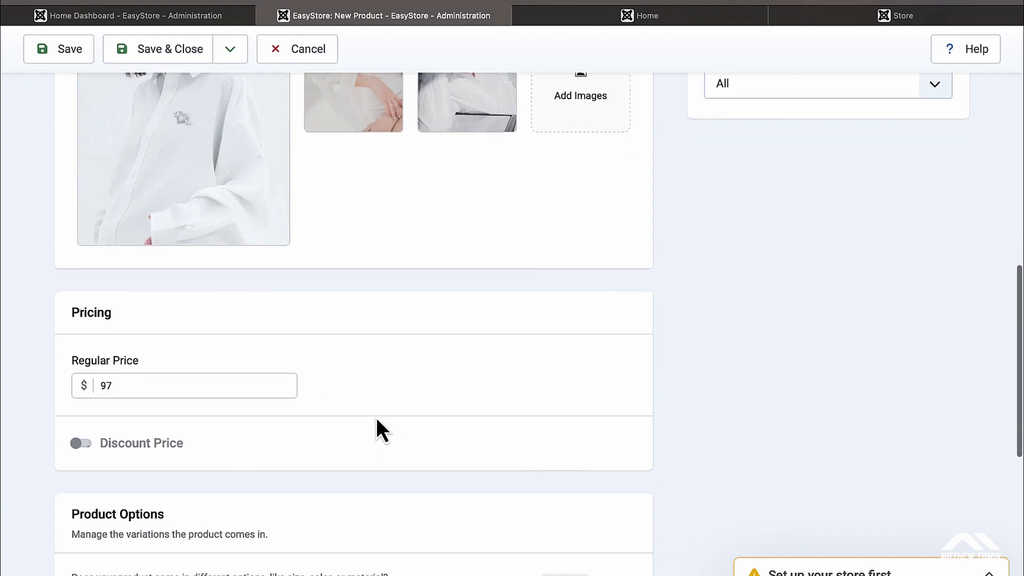
scroll(393, 381, down, 2)
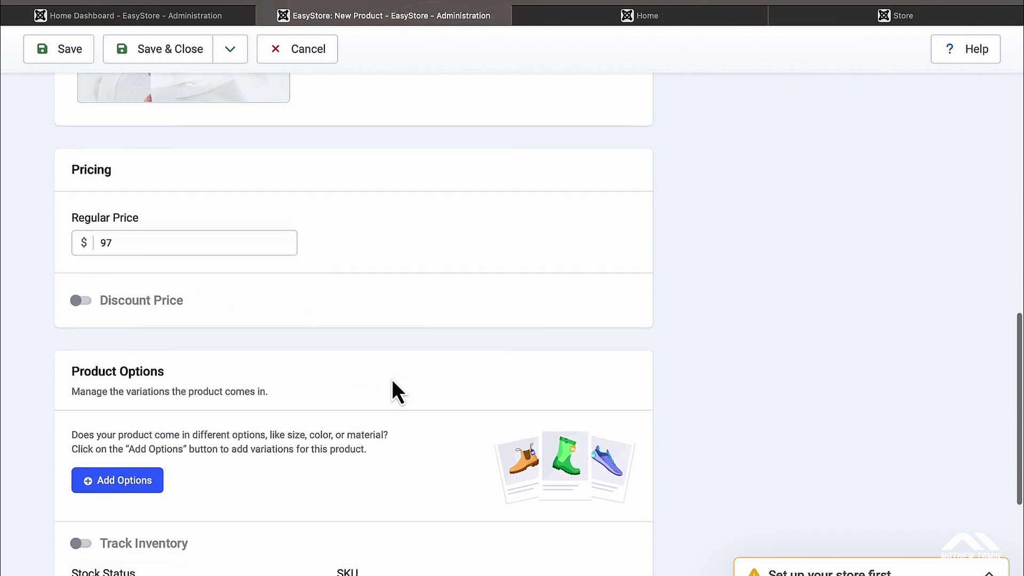
scroll(393, 381, down, 1)
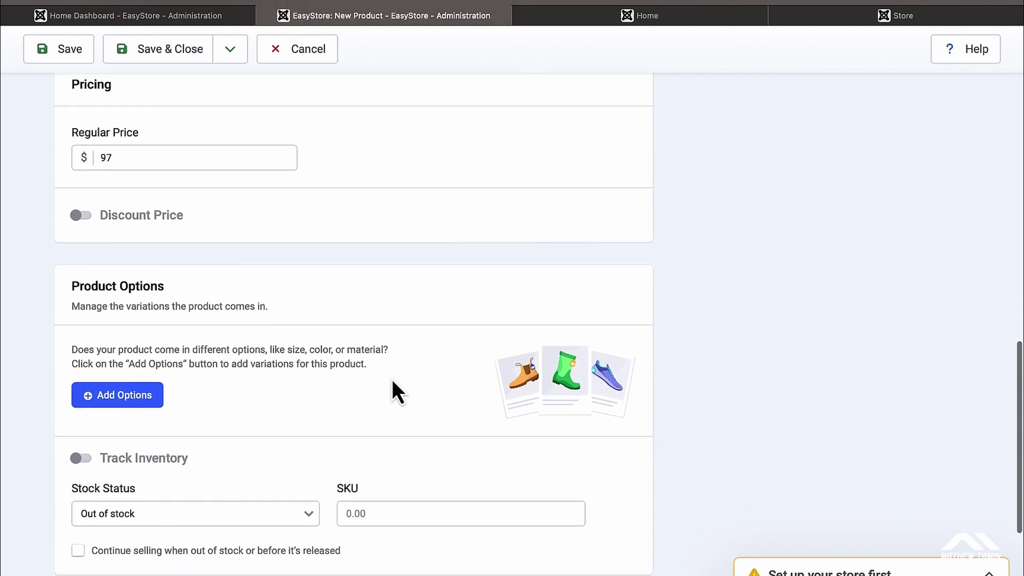
click(124, 397)
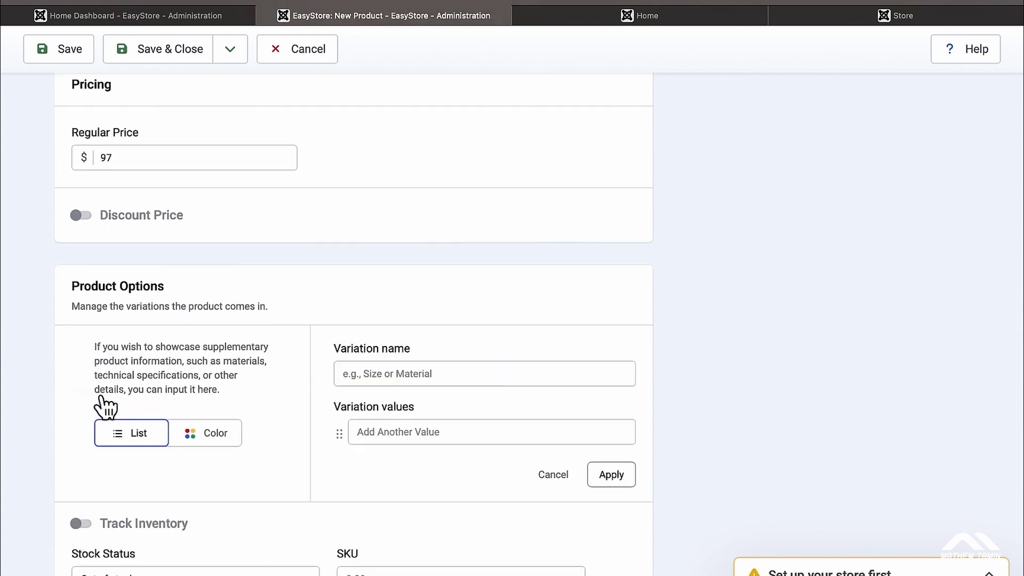
scroll(625, 330, down, 1)
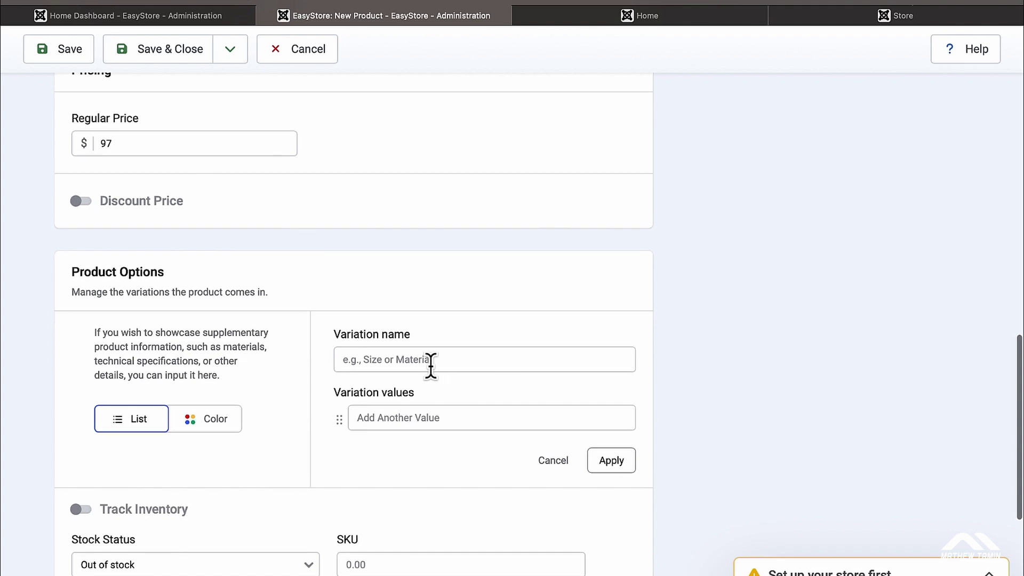
click(390, 360)
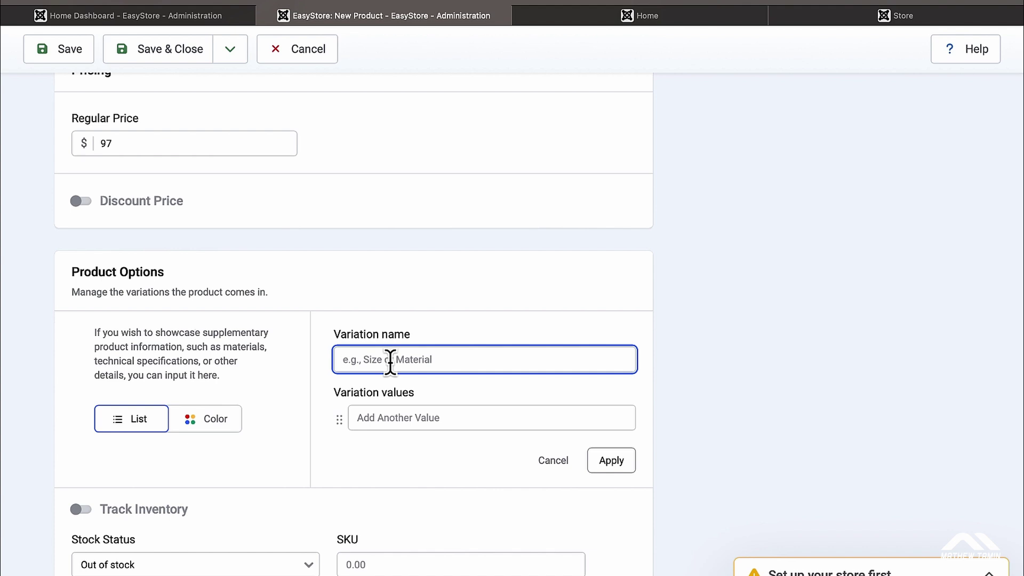
text(Sizes)
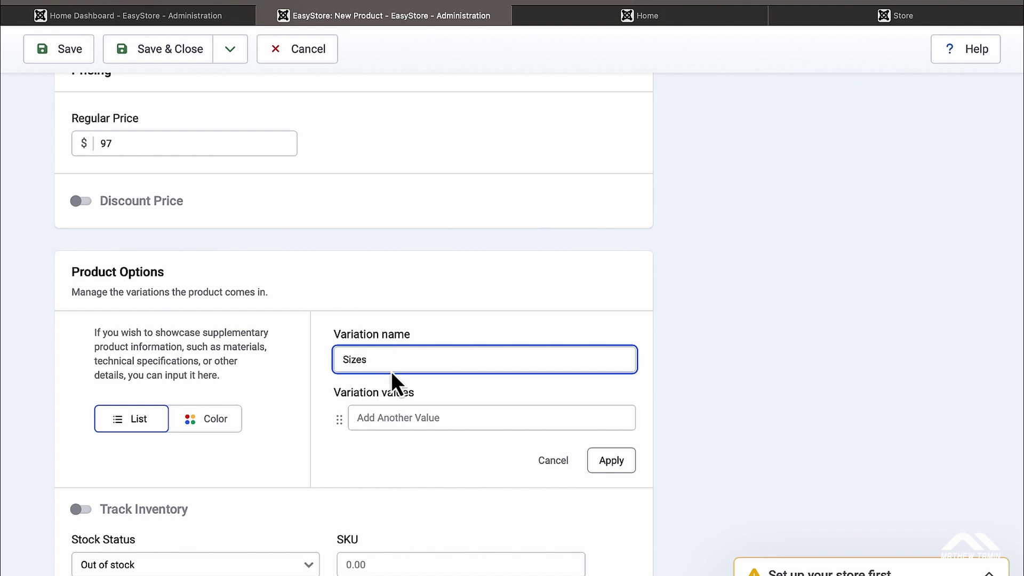
Give the Sizes variation the values S, M, L and XL and apply it.
click(411, 418)
text(S)
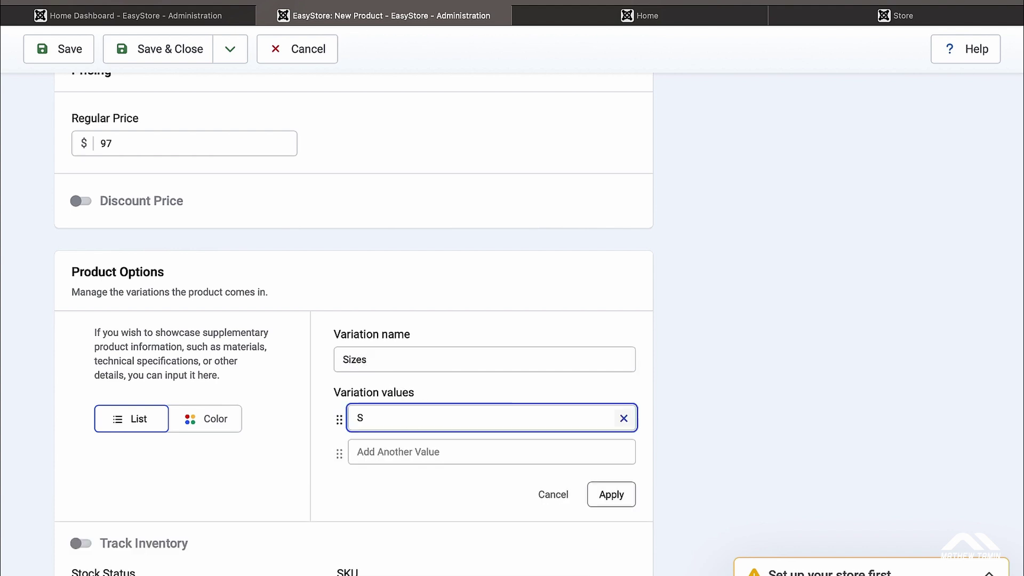
click(428, 451)
text(M)
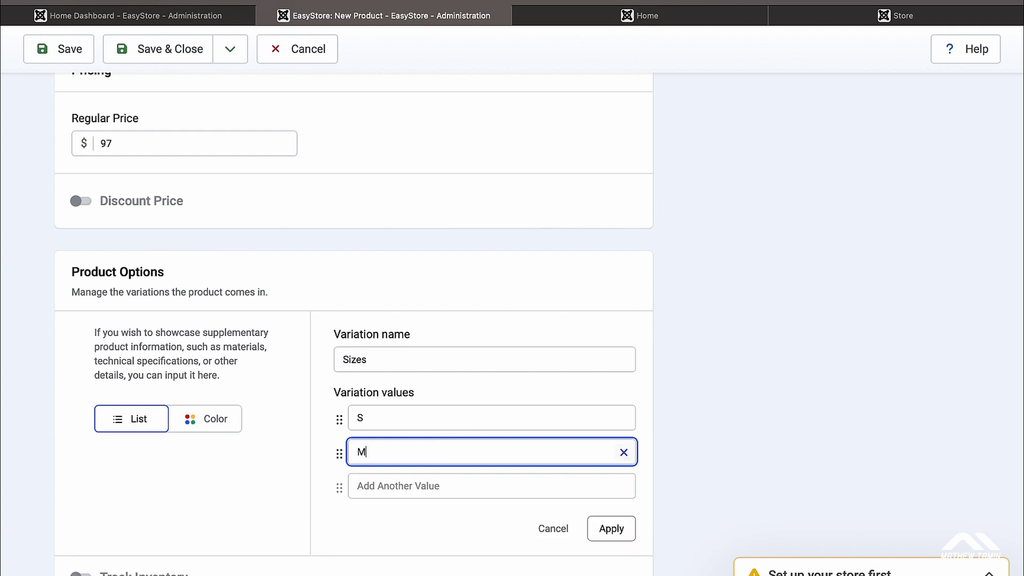
click(426, 485)
text(L)
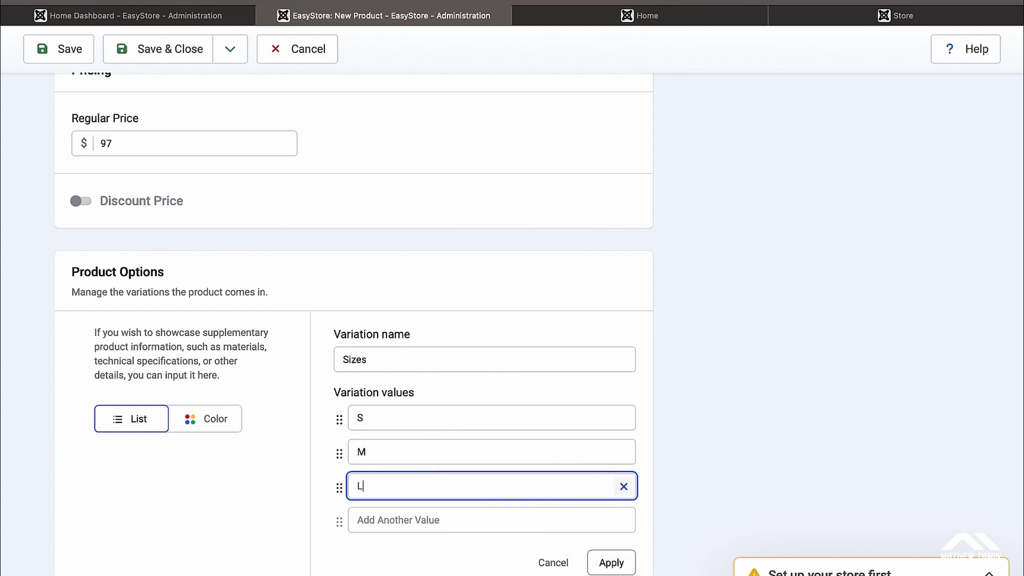
click(426, 519)
text(XL)
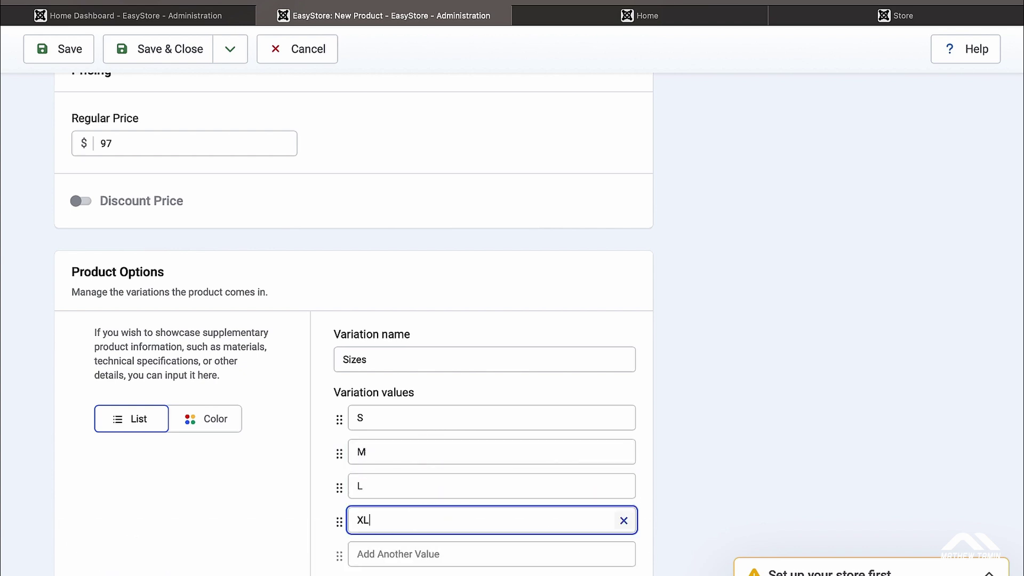
scroll(505, 392, down, 2)
click(618, 499)
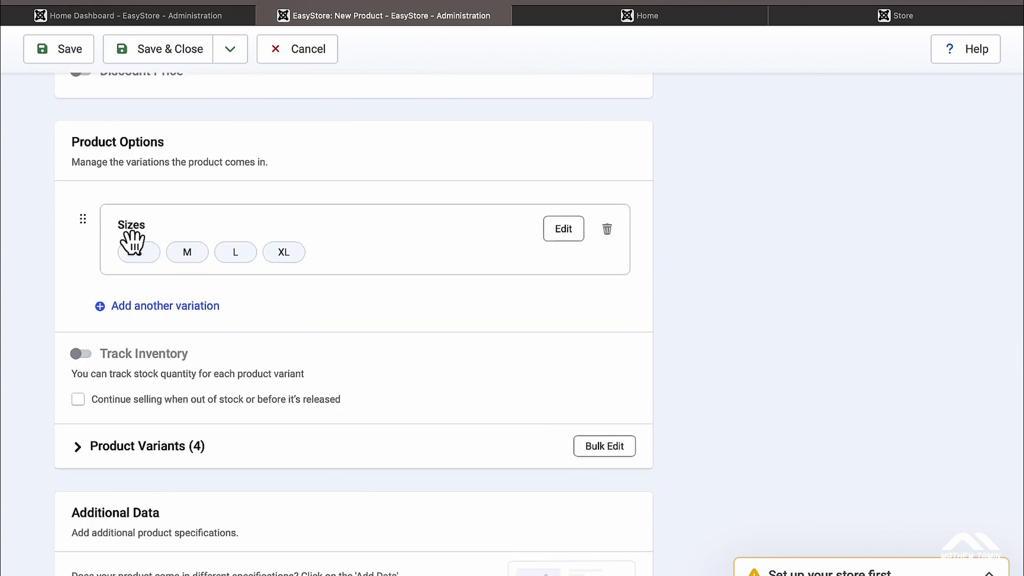
Add another variation of the color type and name it "Colors".
click(155, 306)
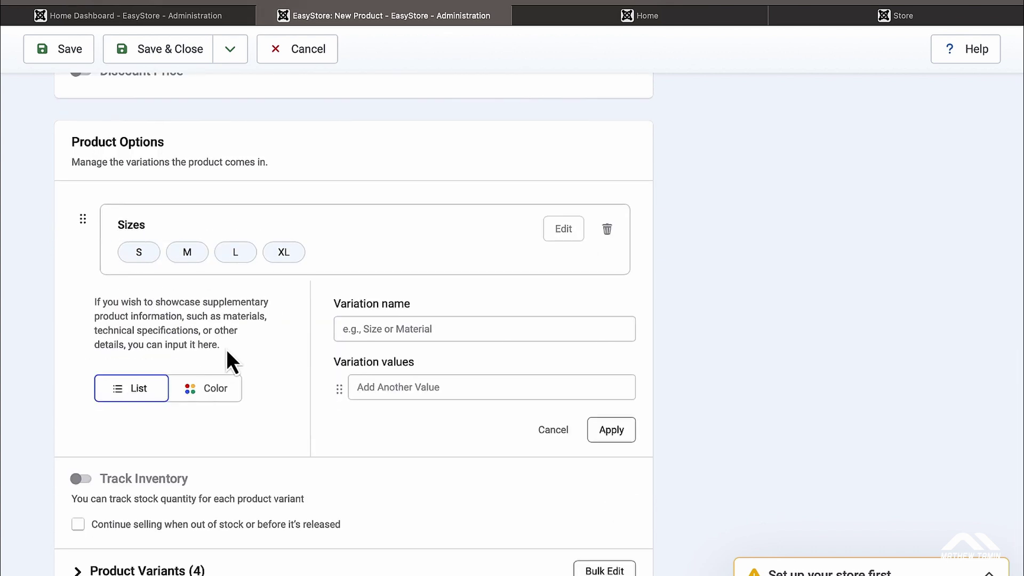
click(226, 398)
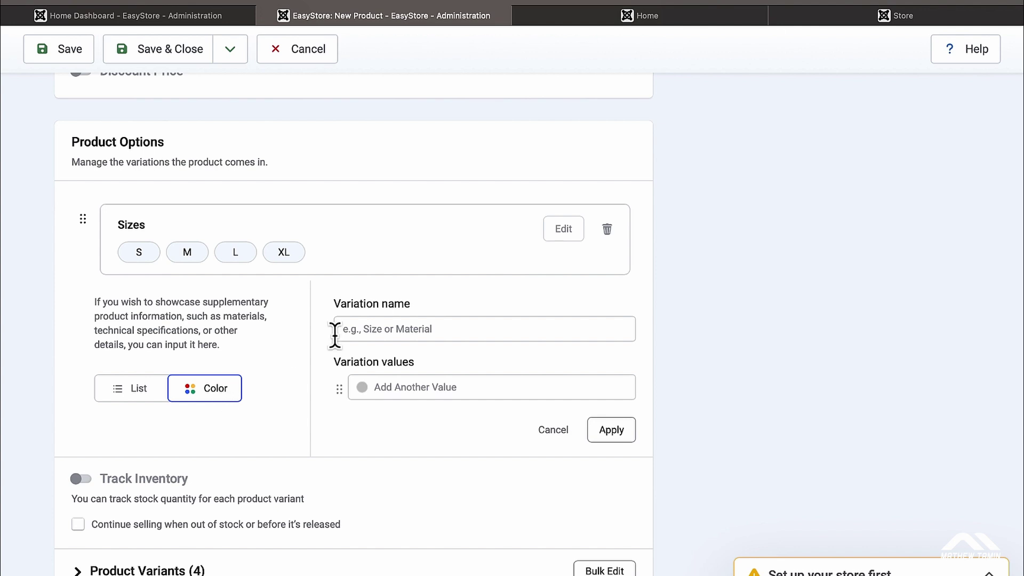
click(387, 329)
text(Colors)
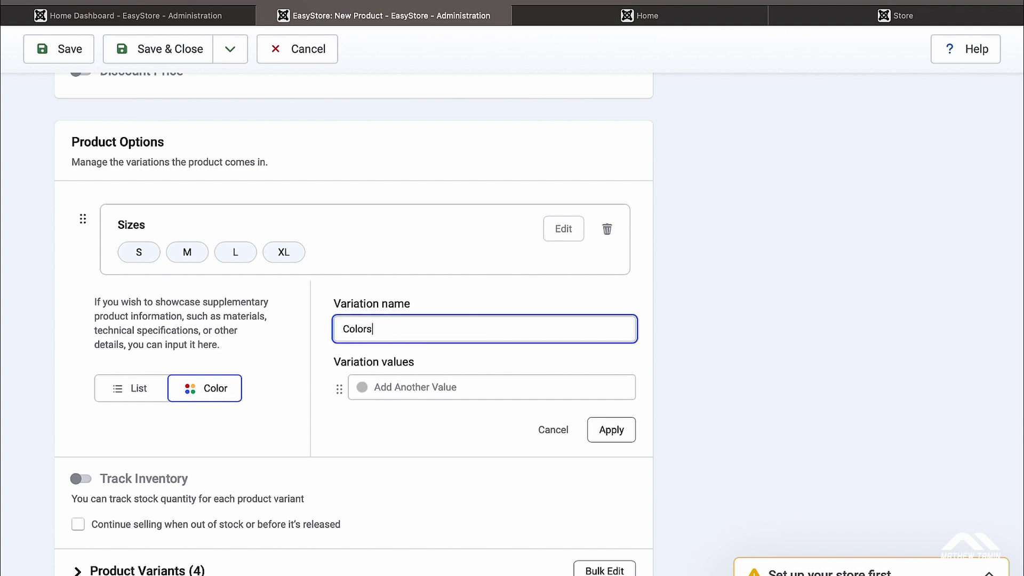
Enter Gray, Blue, Red and Orange as the values of the Colors variation.
click(450, 388)
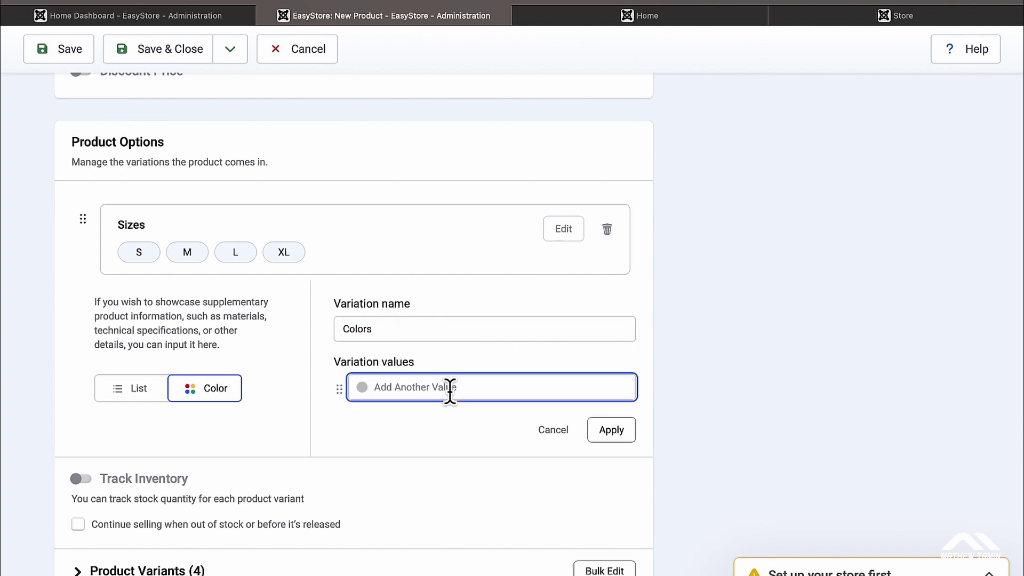
text(Gray)
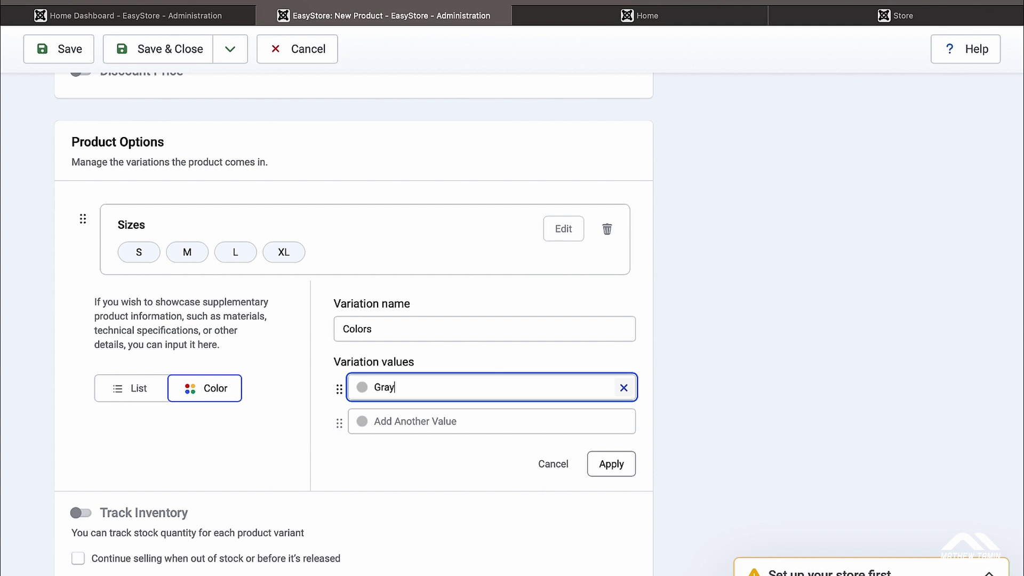
click(451, 422)
text(Blue)
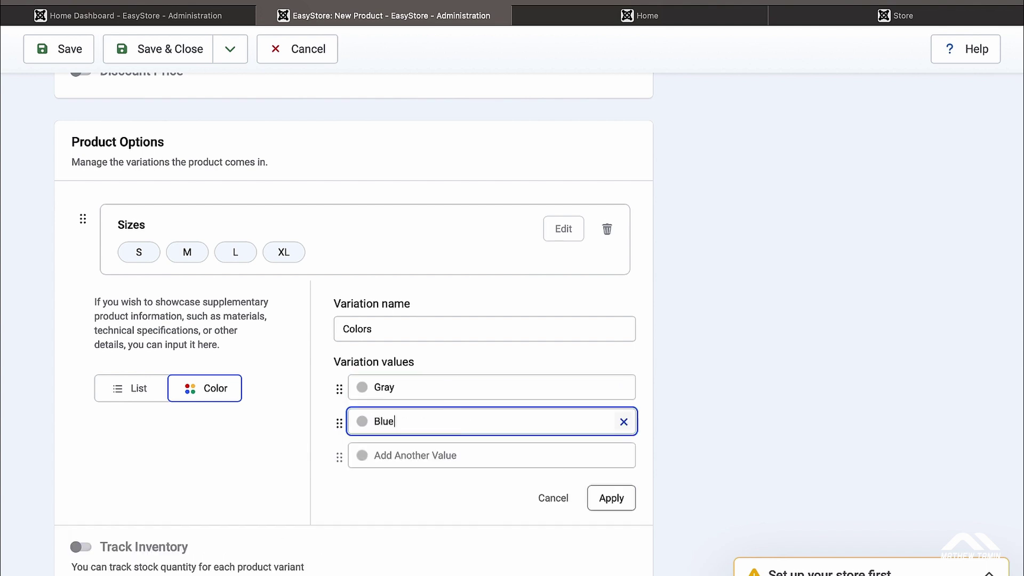
click(442, 456)
text(Red)
click(515, 489)
text(Orange)
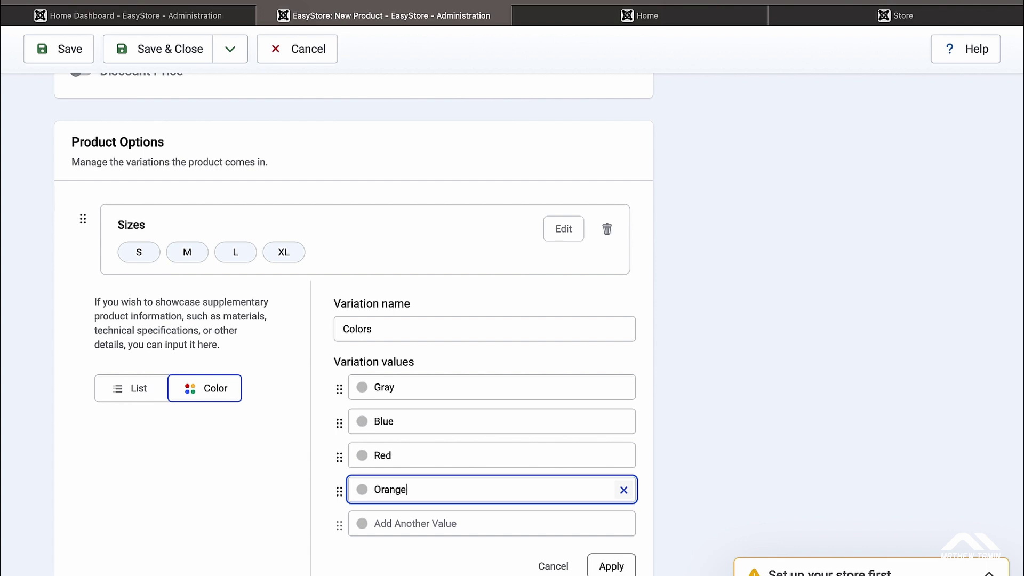
Set the swatch of the Blue value to dark blue (RGB 9, 37, 124) and the Red value's swatch to bright red.
click(363, 422)
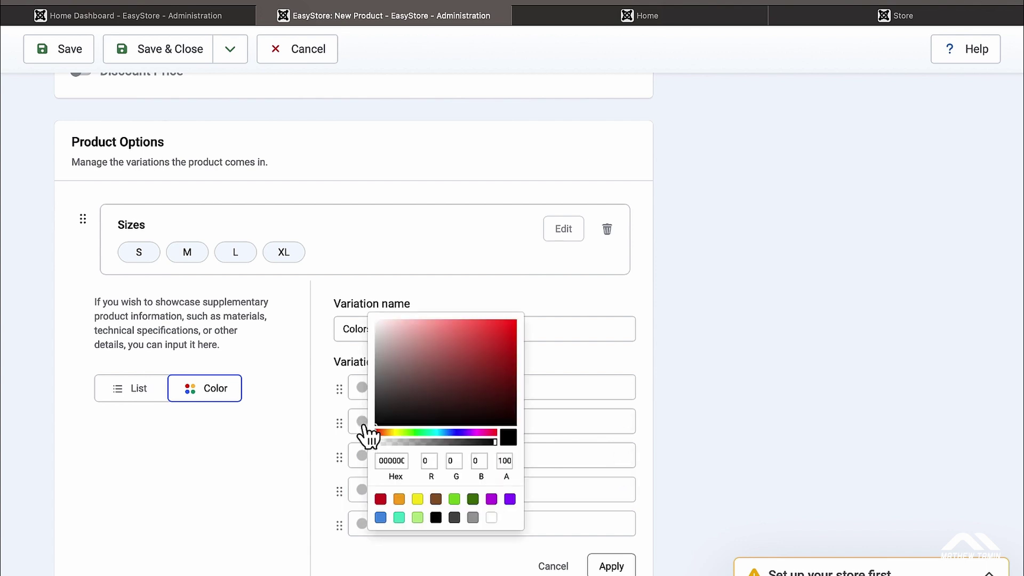
click(452, 432)
click(507, 376)
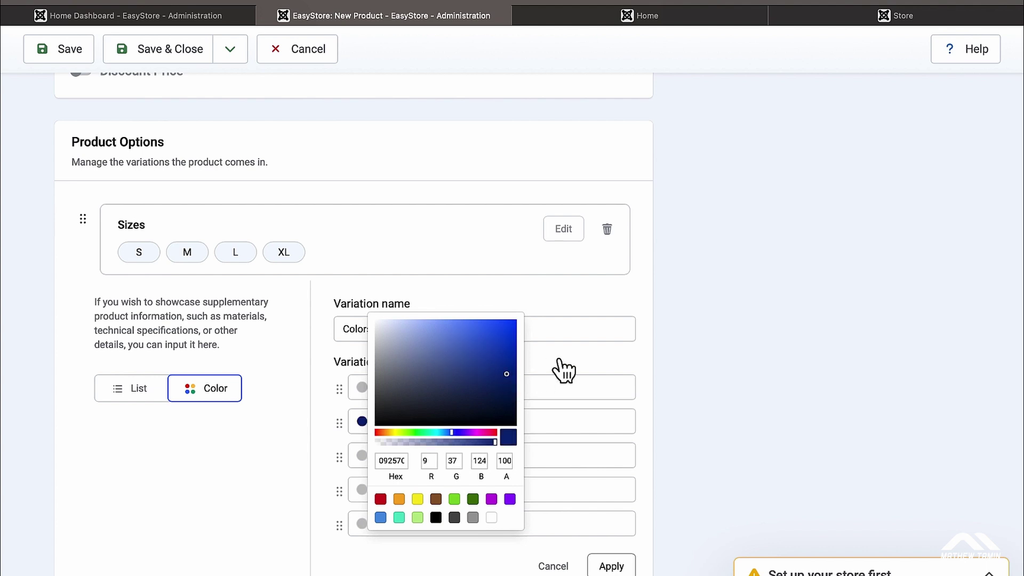
click(562, 370)
click(362, 456)
drag(477, 410, 560, 366)
click(560, 365)
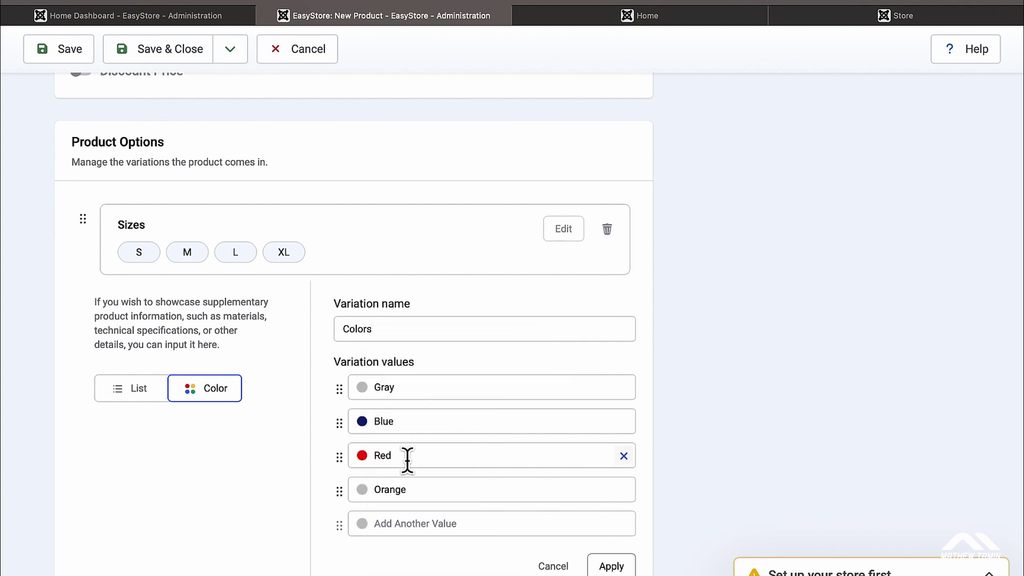
Set the Orange value's swatch to RGB 191, 115, 6 and apply the Colors variation.
click(363, 490)
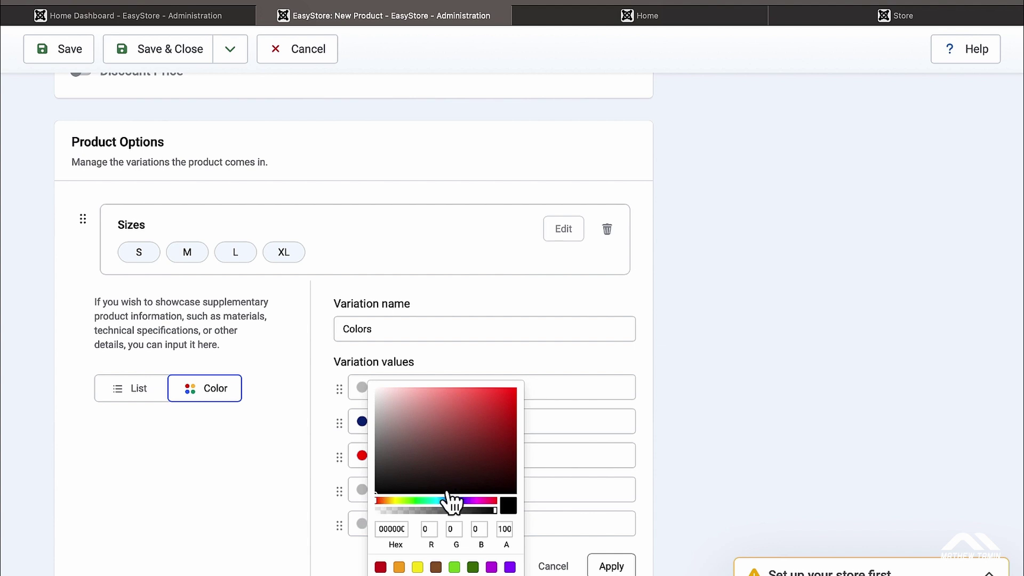
click(388, 501)
click(515, 423)
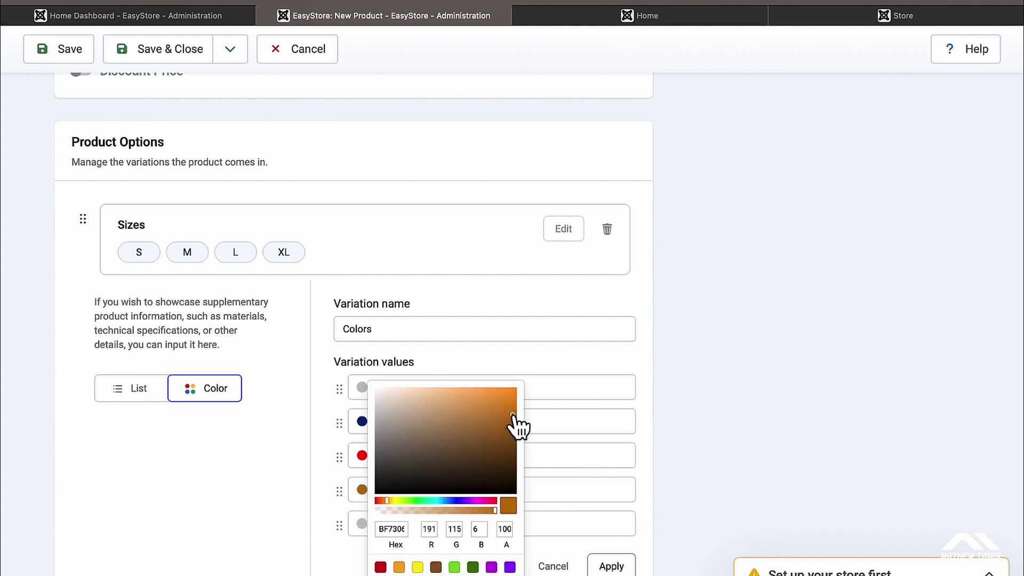
click(558, 424)
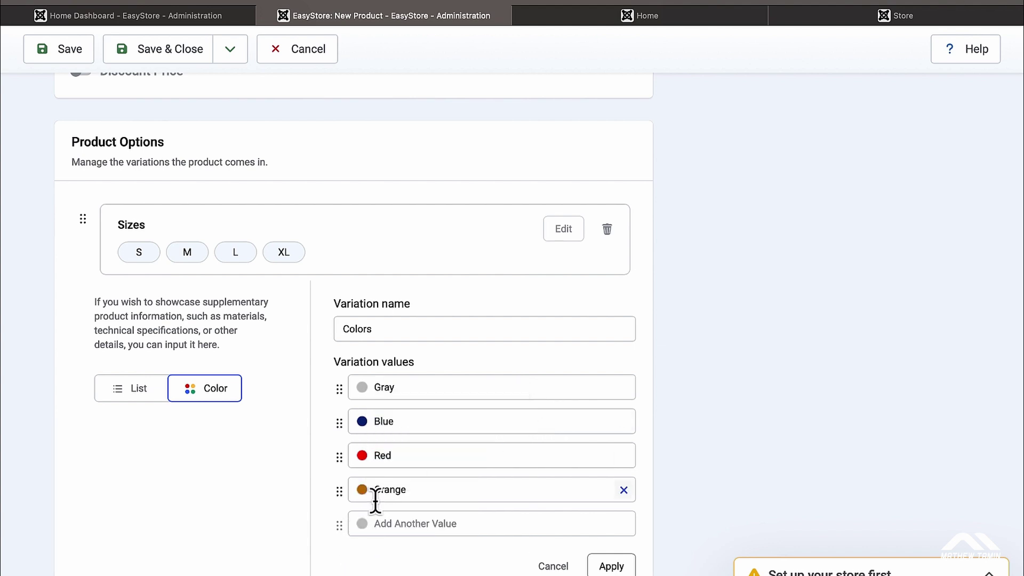
scroll(430, 421, down, 1)
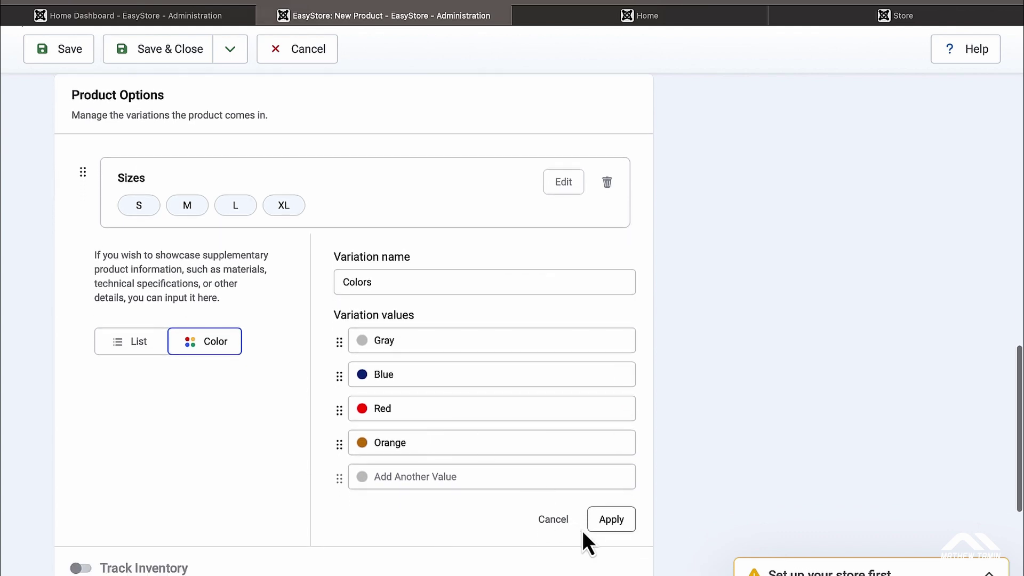
click(611, 519)
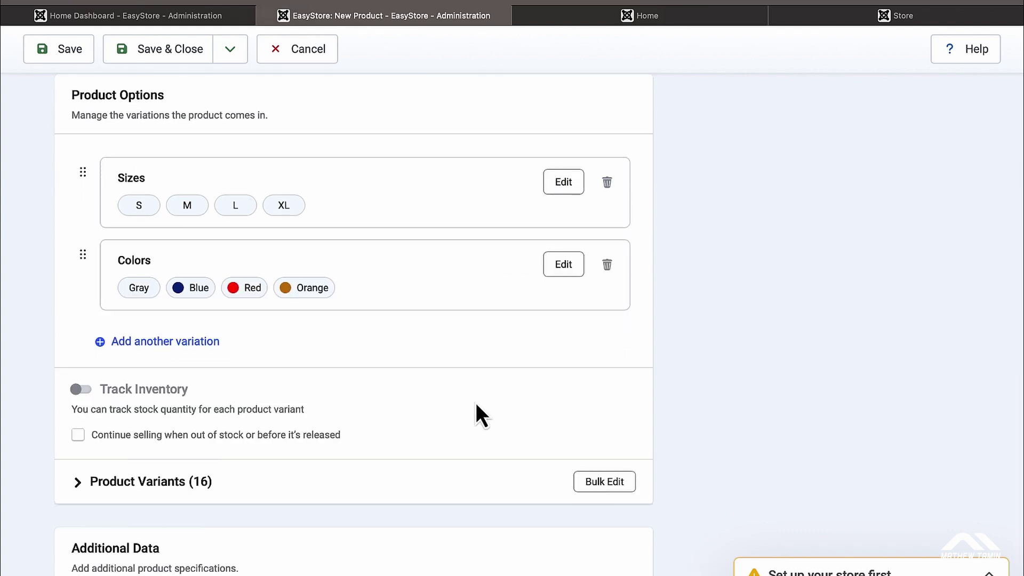
Enter "This is tops for women." as the product description.
scroll(476, 402, up, 15)
scroll(476, 402, down, 4)
scroll(476, 402, down, 10)
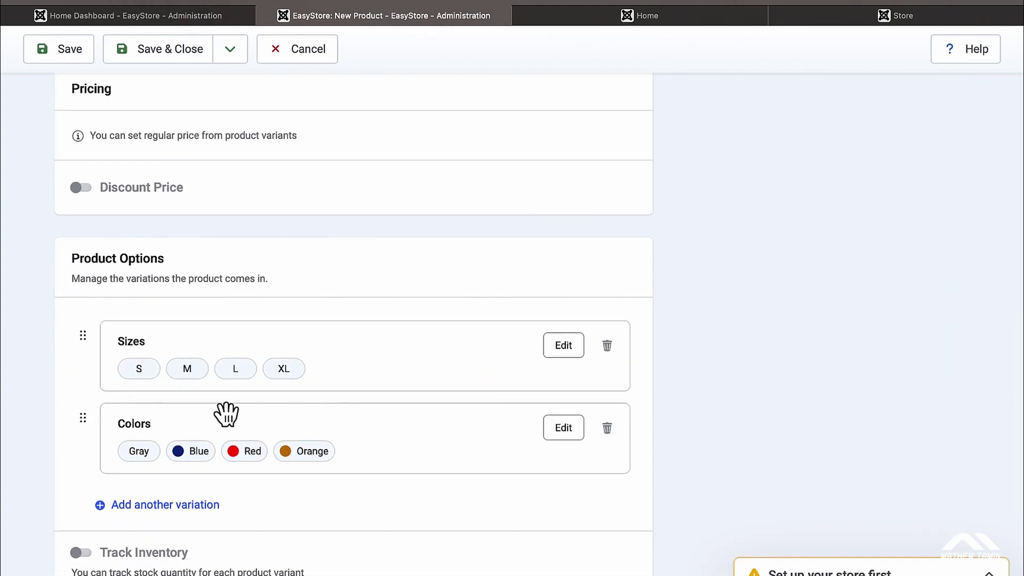
scroll(399, 362, down, 6)
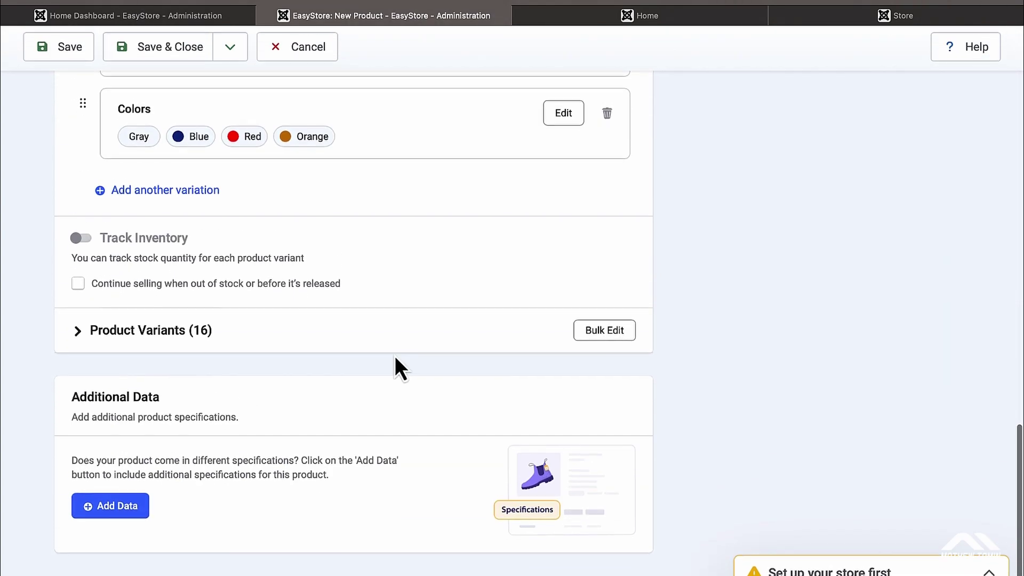
scroll(395, 358, up, 15)
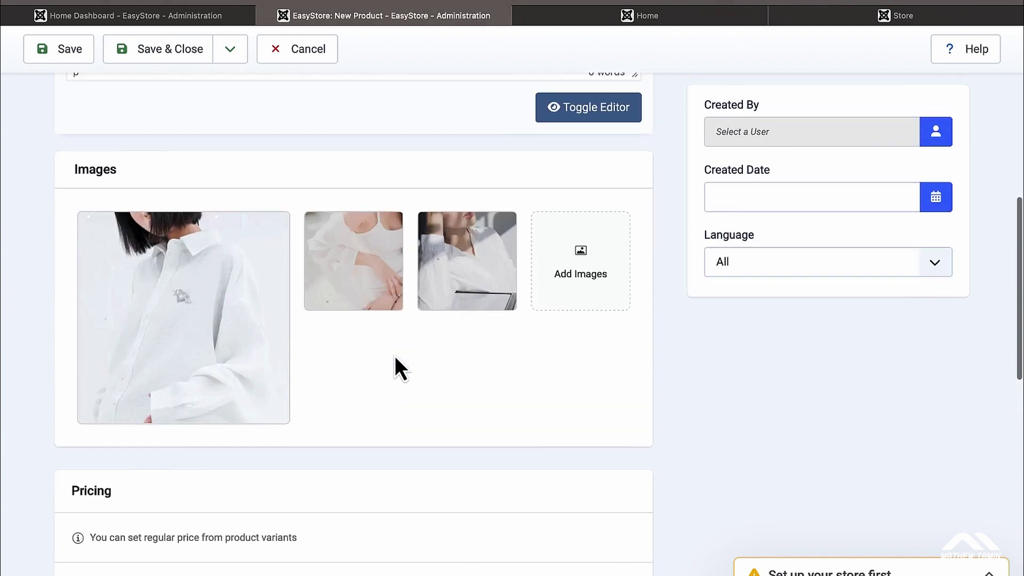
scroll(394, 357, up, 10)
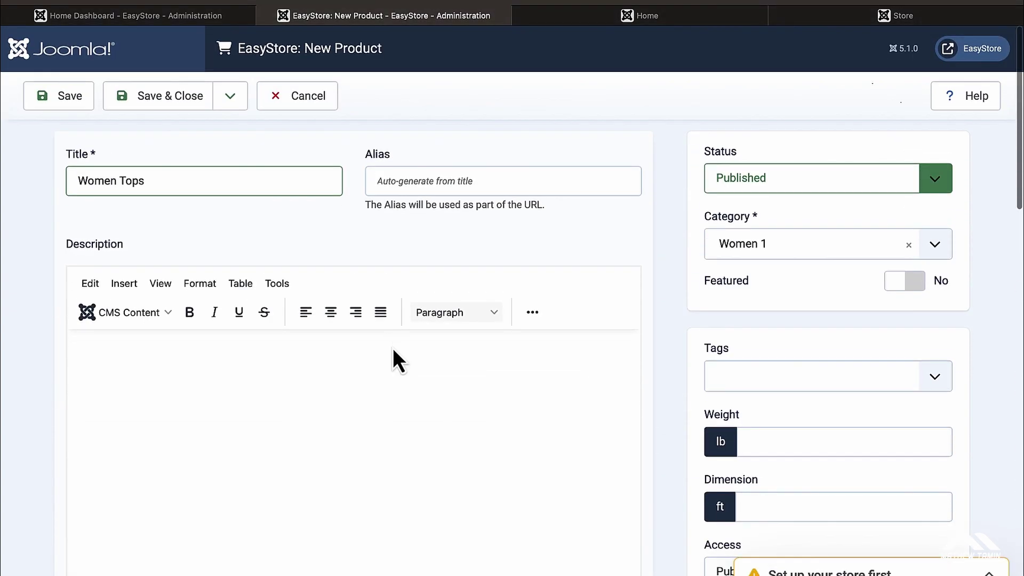
click(336, 435)
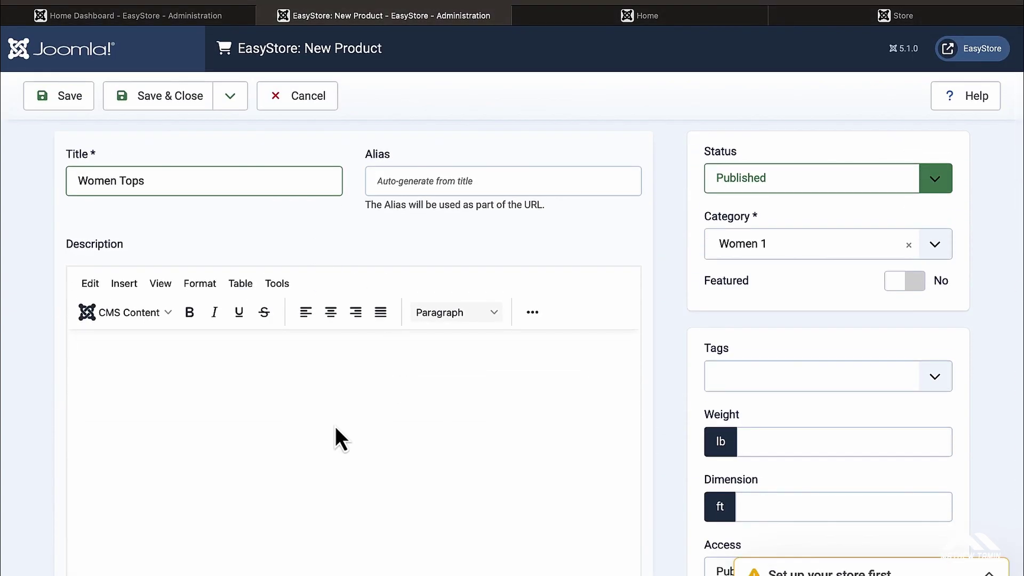
text(This is tops for women.)
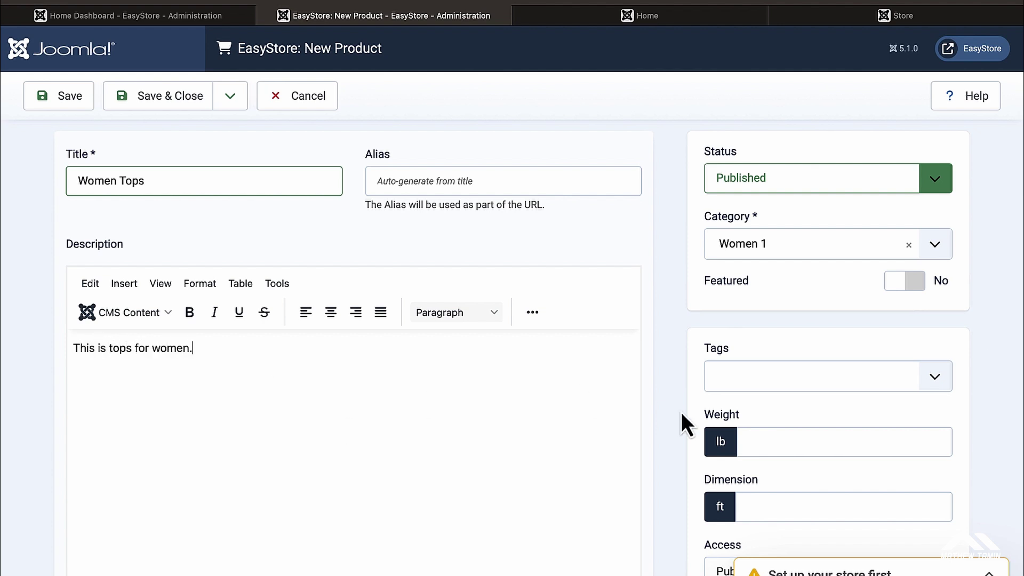
click(888, 379)
click(960, 355)
scroll(962, 347, down, 1)
click(790, 420)
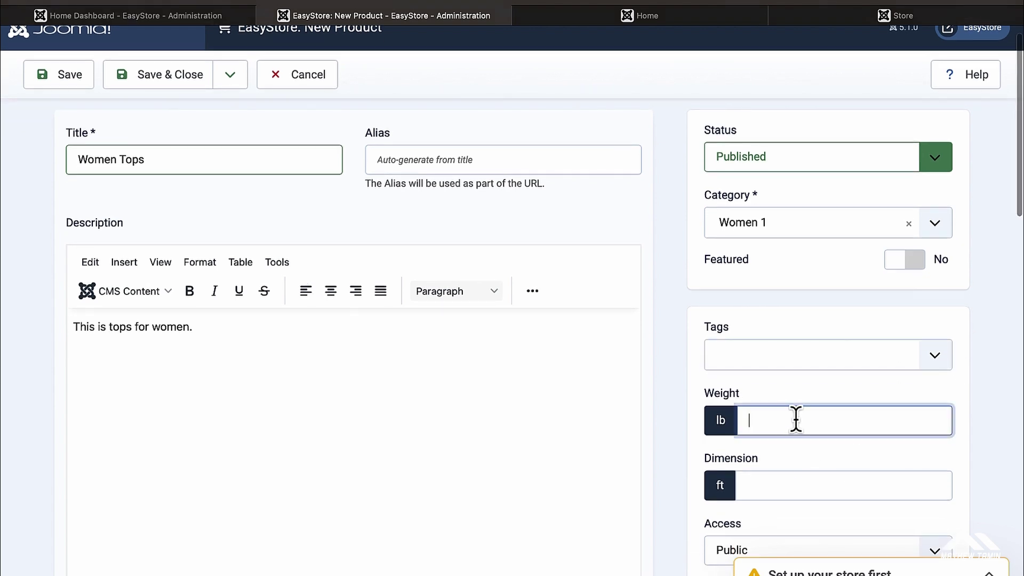
scroll(939, 411, down, 4)
scroll(944, 423, down, 5)
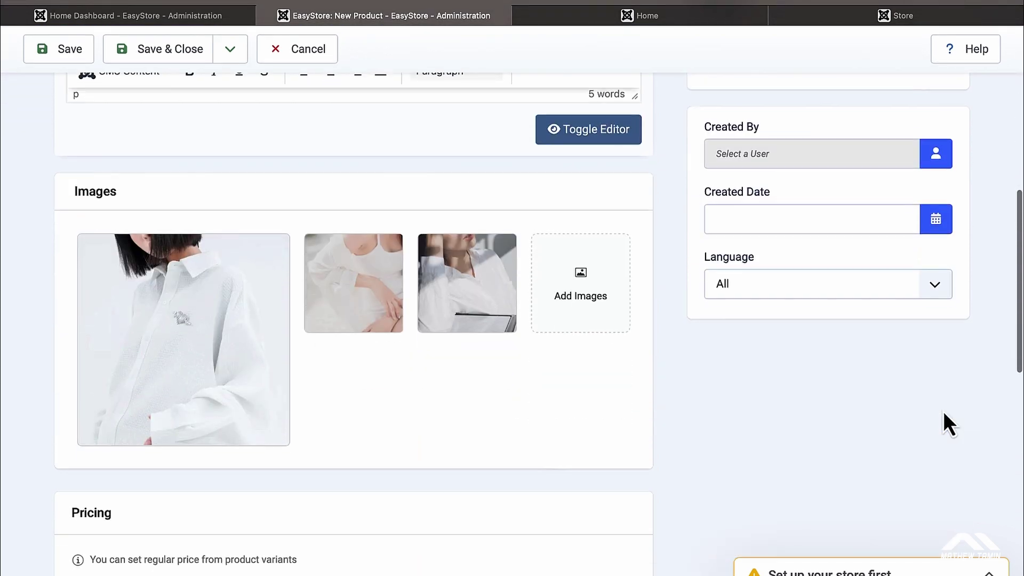
Save the new Women Tops product and look over its saved form.
scroll(945, 414, up, 10)
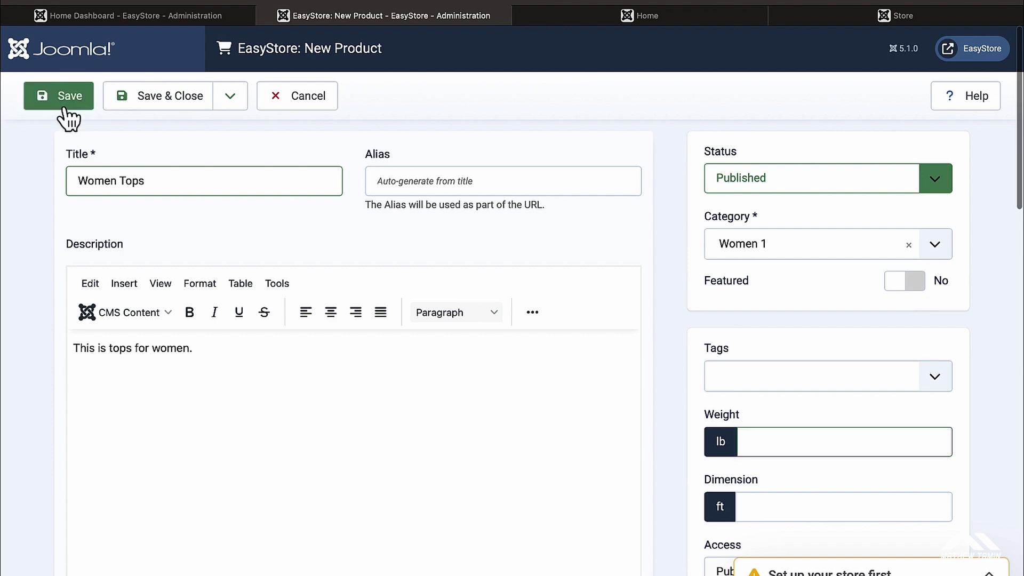
click(64, 108)
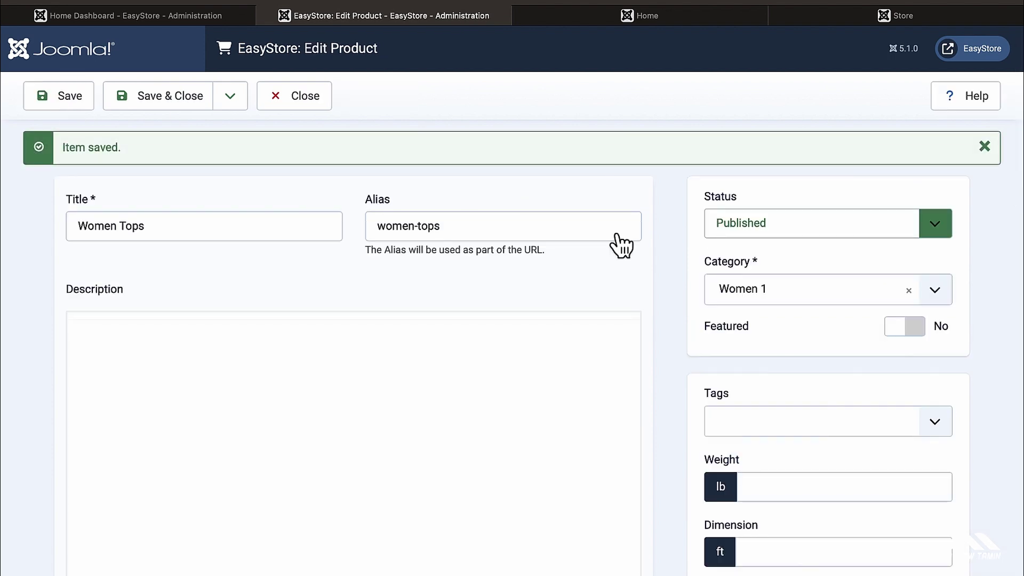
scroll(988, 290, down, 8)
scroll(988, 291, down, 10)
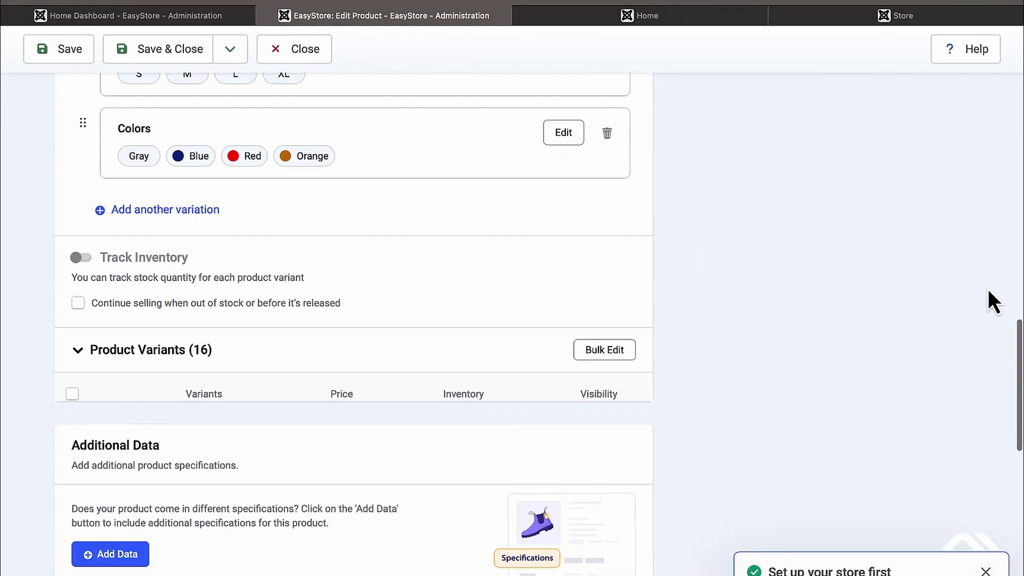
scroll(988, 289, up, 15)
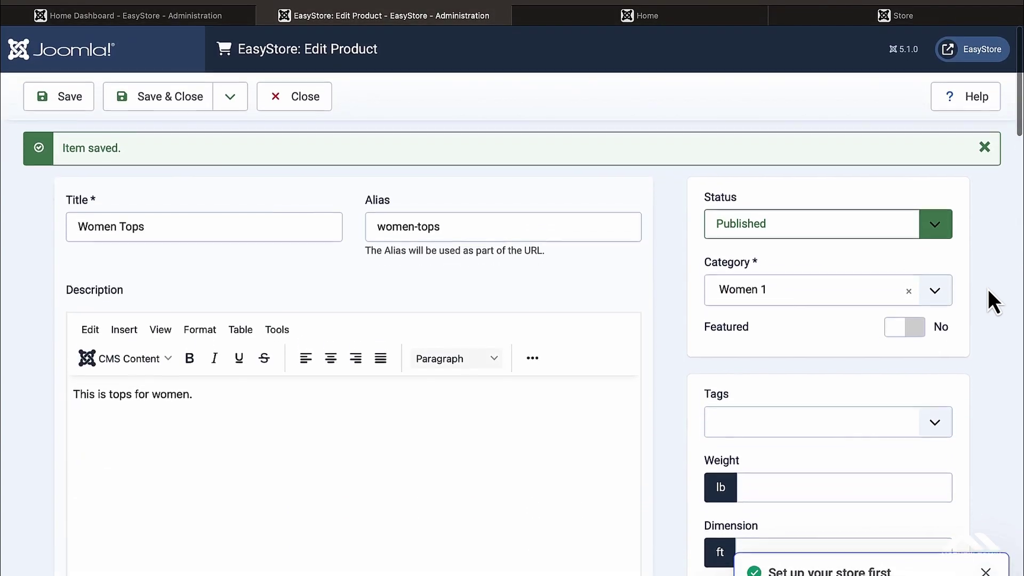
Set the size S variant prices to $5 for Gray, $10 for Blue, $20 for Red and $50 for Orange.
scroll(988, 289, down, 8)
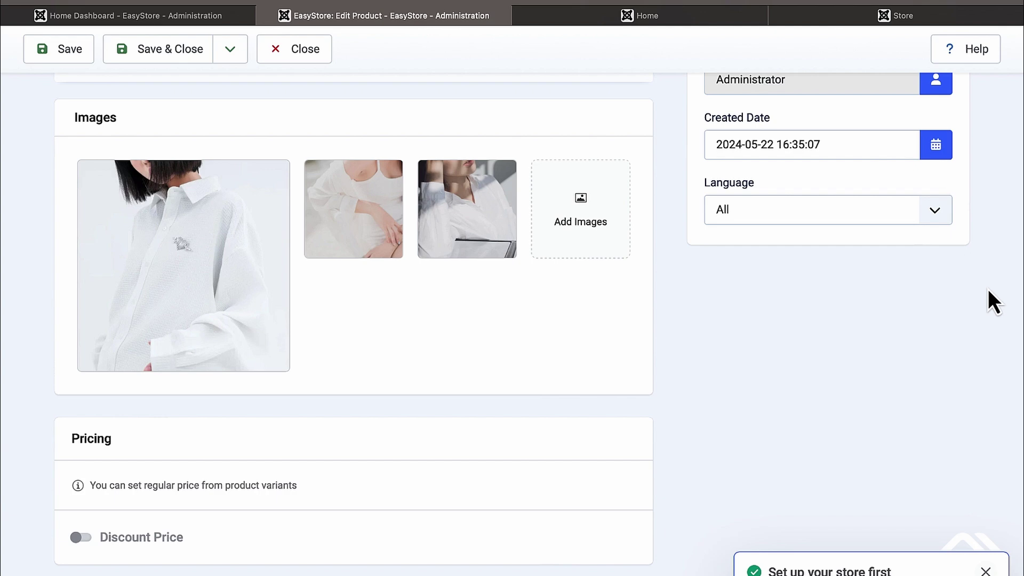
scroll(988, 289, down, 7)
scroll(988, 289, down, 8)
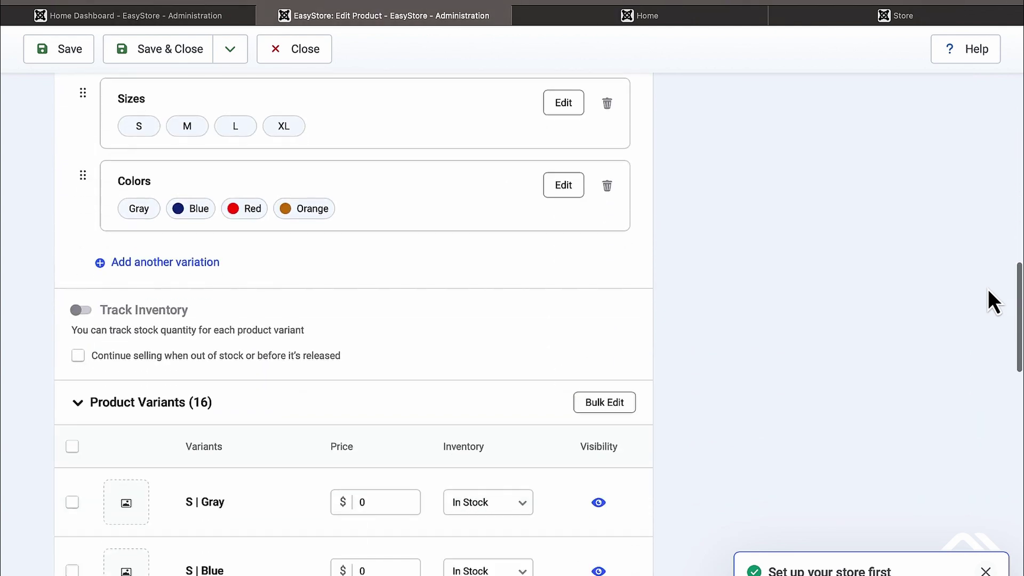
scroll(988, 289, down, 1)
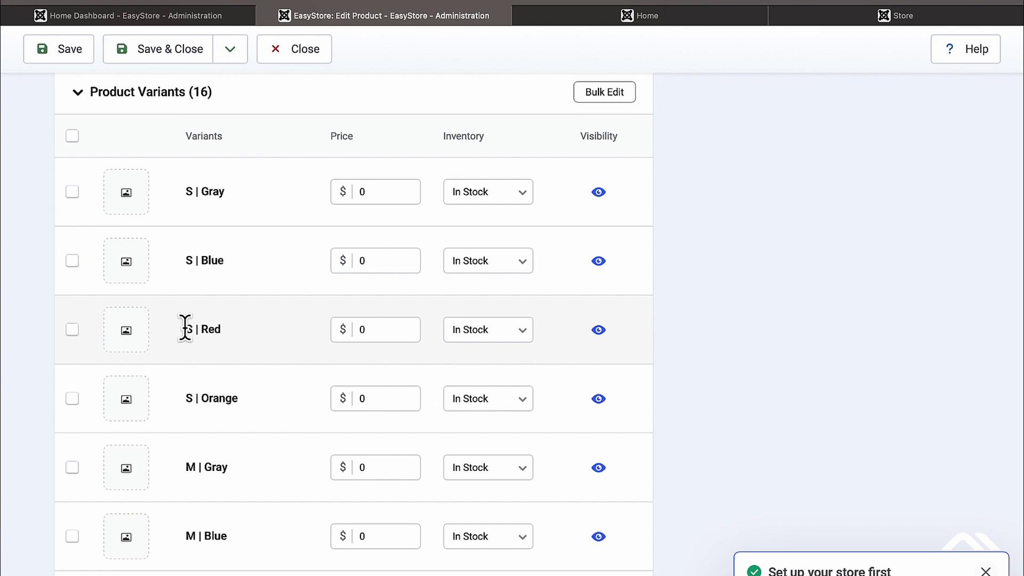
click(359, 193)
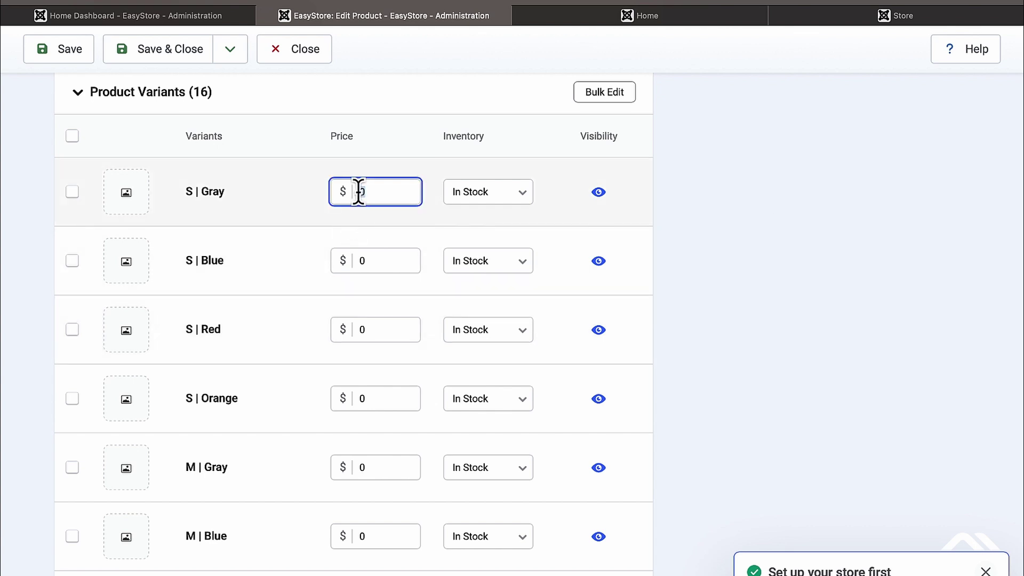
text(5)
click(359, 261)
text(1)
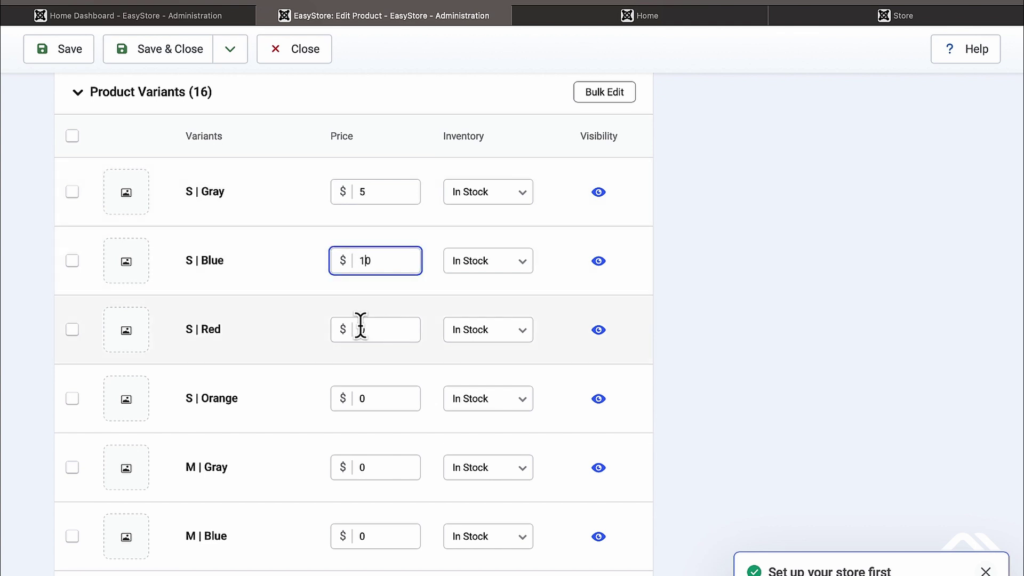
click(359, 328)
text(2)
scroll(358, 341, down, 2)
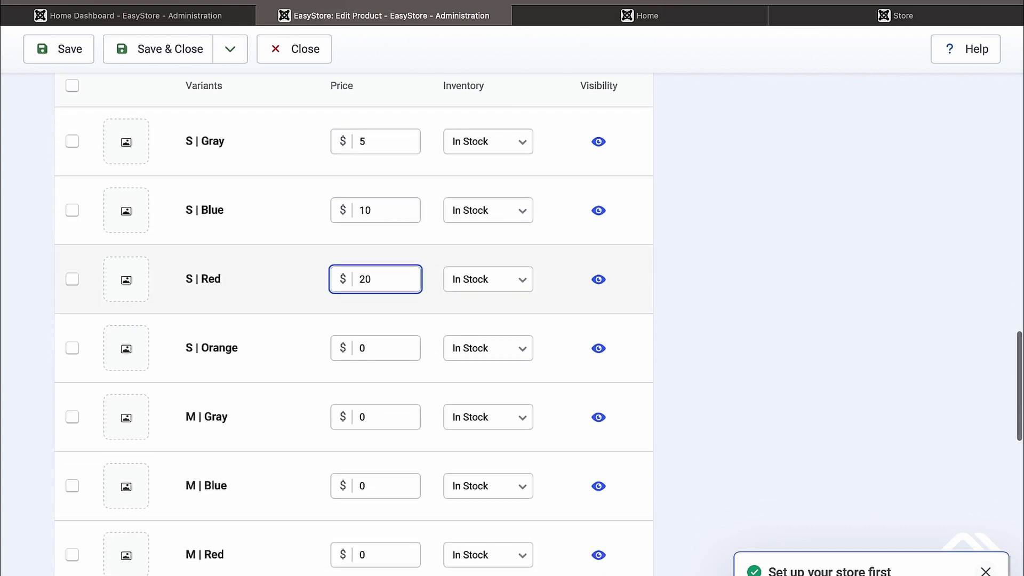
click(358, 335)
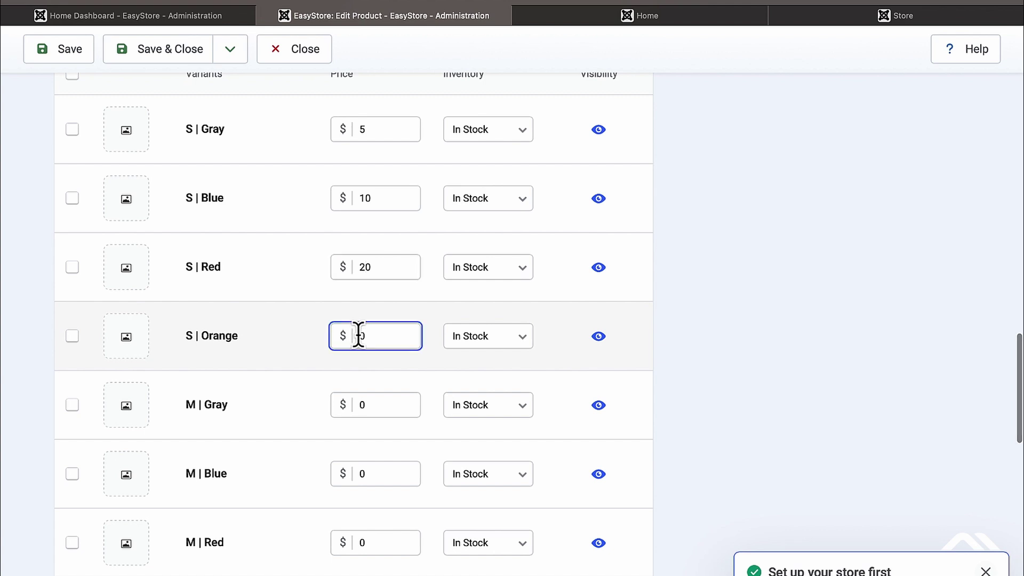
text(5)
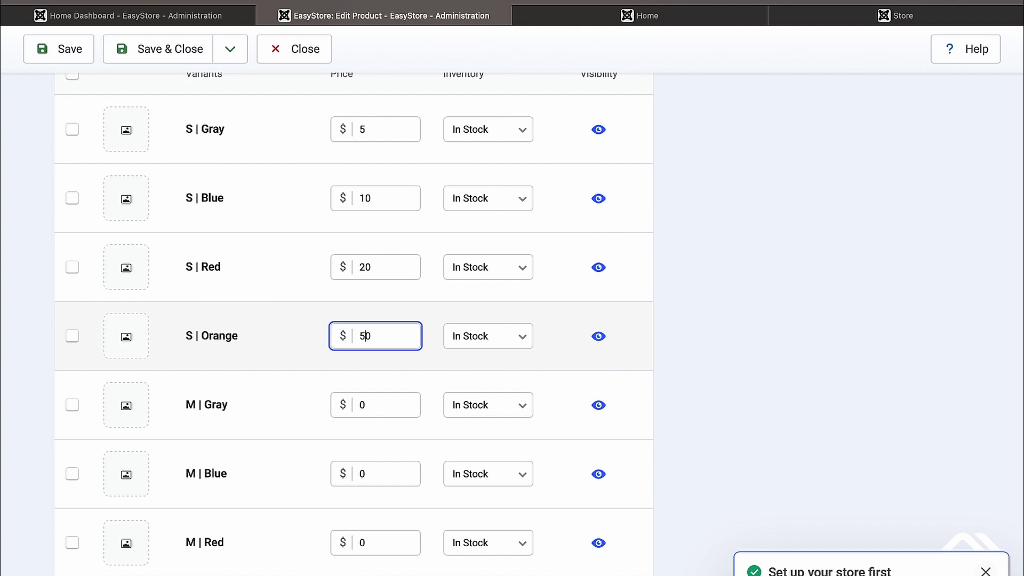
Look at the inventory status choices available for the S Orange variant.
scroll(352, 320, down, 1)
click(521, 317)
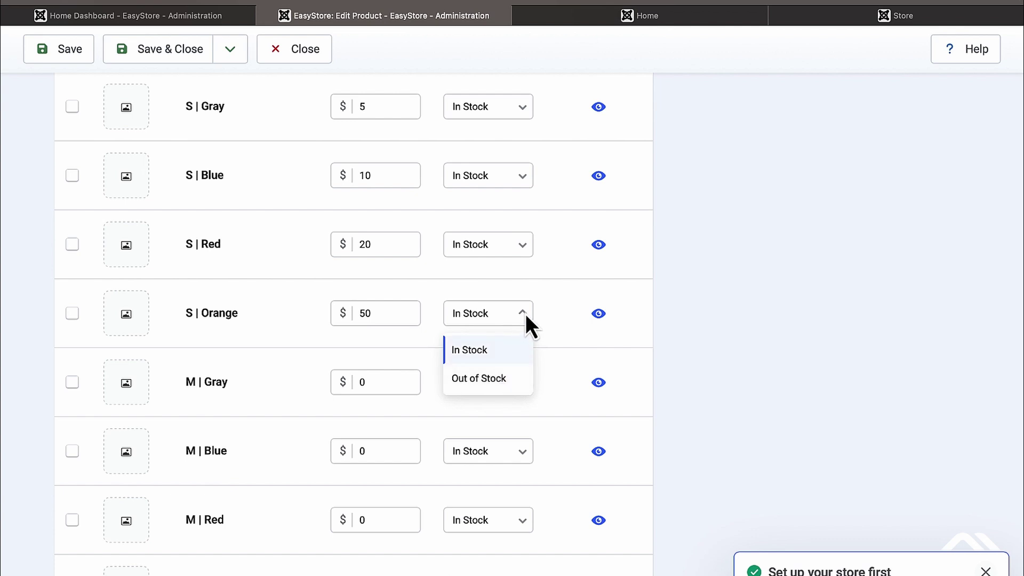
click(526, 313)
Set the size M variant prices to $5 for Gray, $10 for Blue, $20 for Red and $50 for Orange.
scroll(784, 350, down, 3)
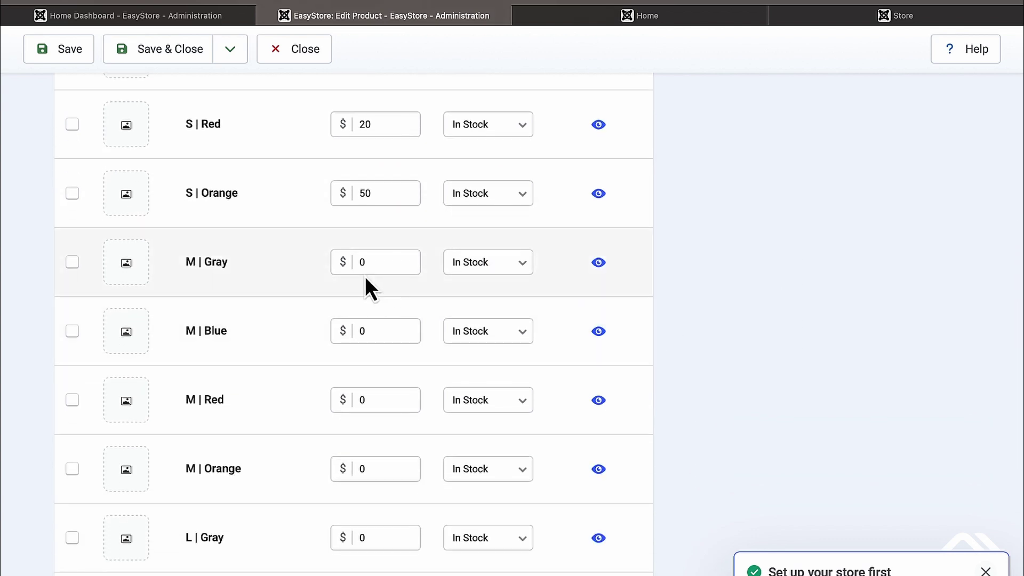
click(357, 262)
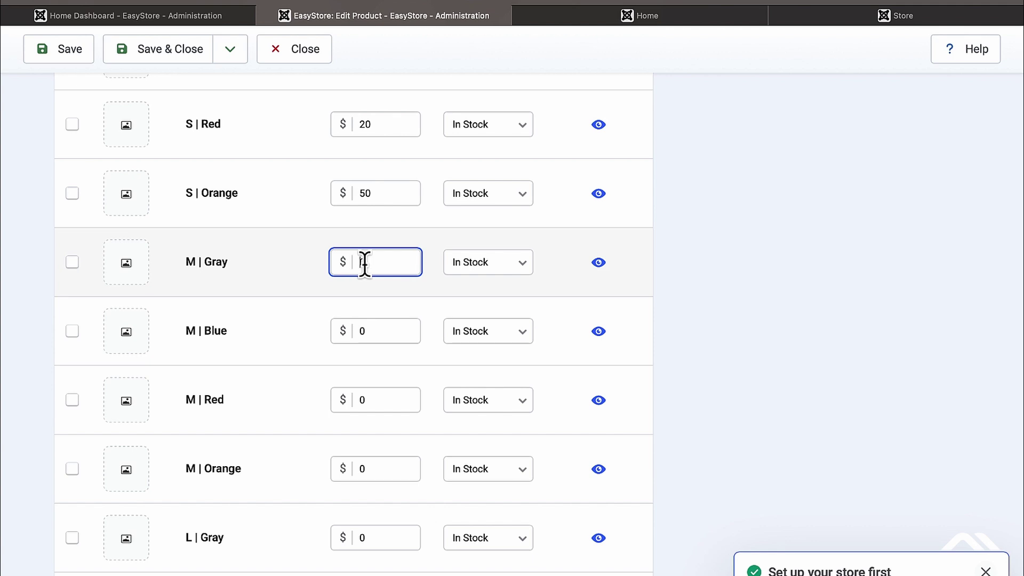
double_click(358, 263)
double_click(356, 330)
text(10)
click(356, 400)
text(2)
click(359, 469)
text(5)
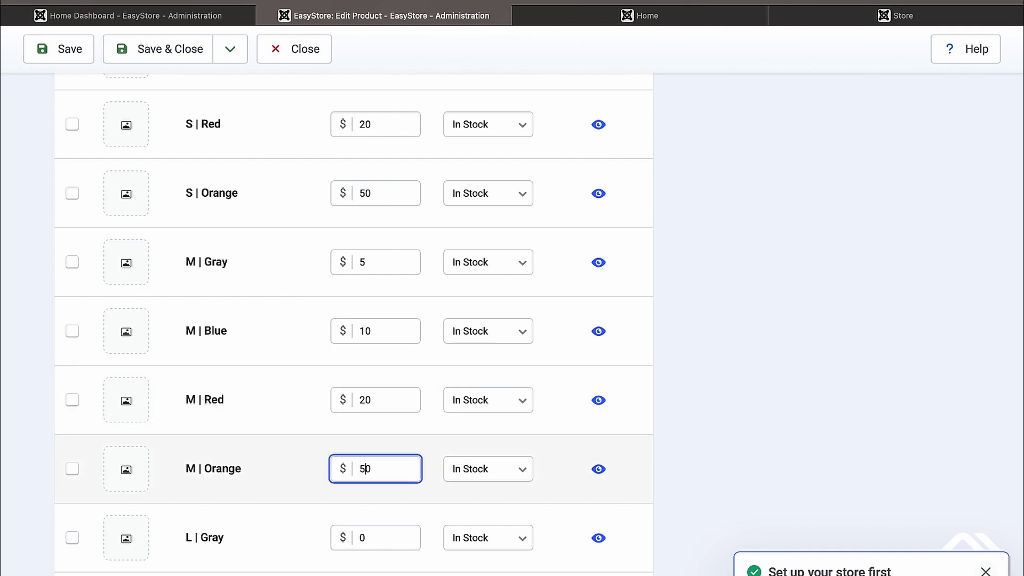
Upload umber-product-img-99.webp and assign it as the image of the S Gray variant.
scroll(446, 450, down, 6)
scroll(446, 450, down, 5)
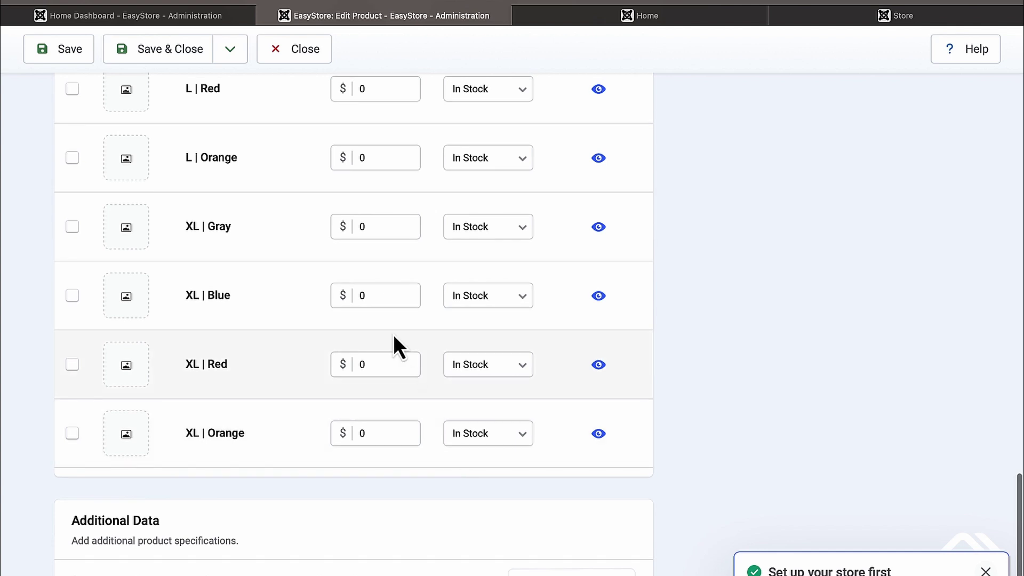
scroll(394, 336, up, 13)
scroll(392, 335, up, 4)
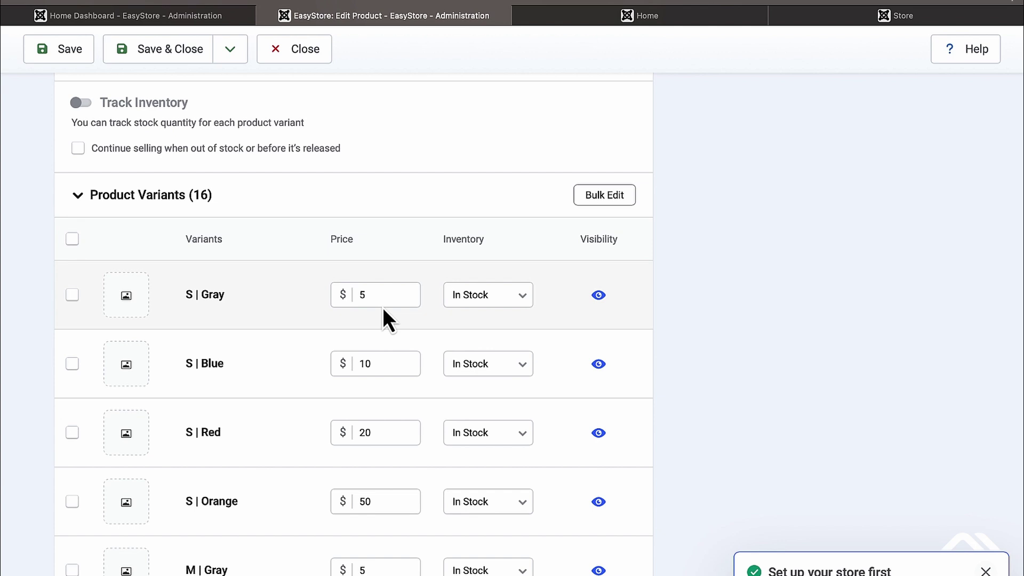
click(122, 298)
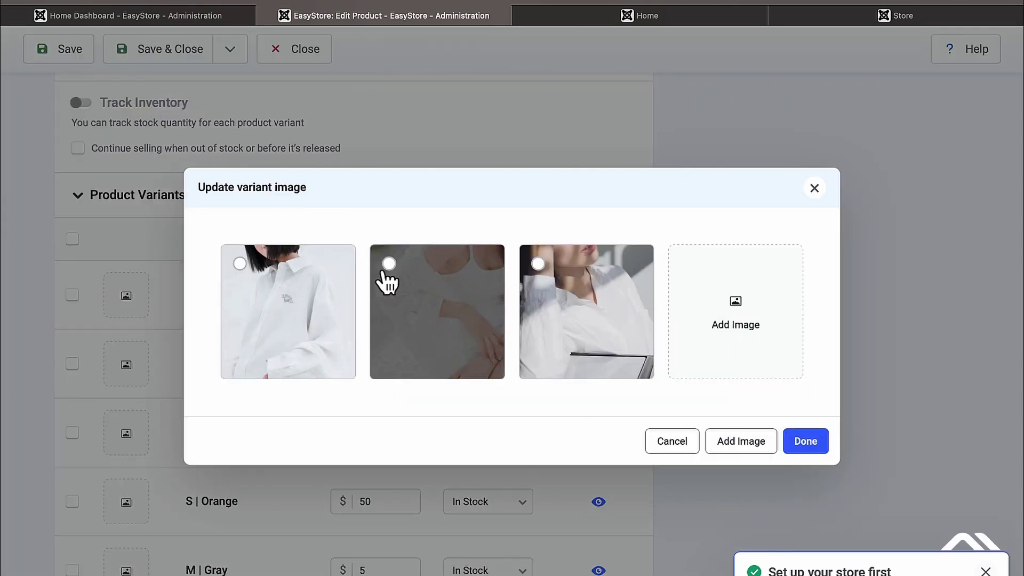
click(750, 328)
scroll(629, 286, down, 5)
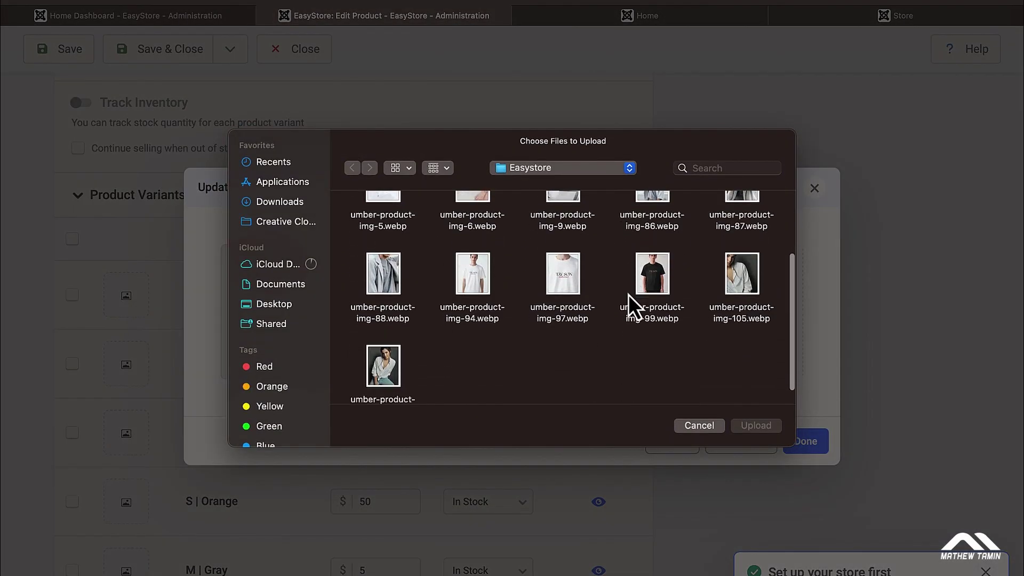
click(665, 283)
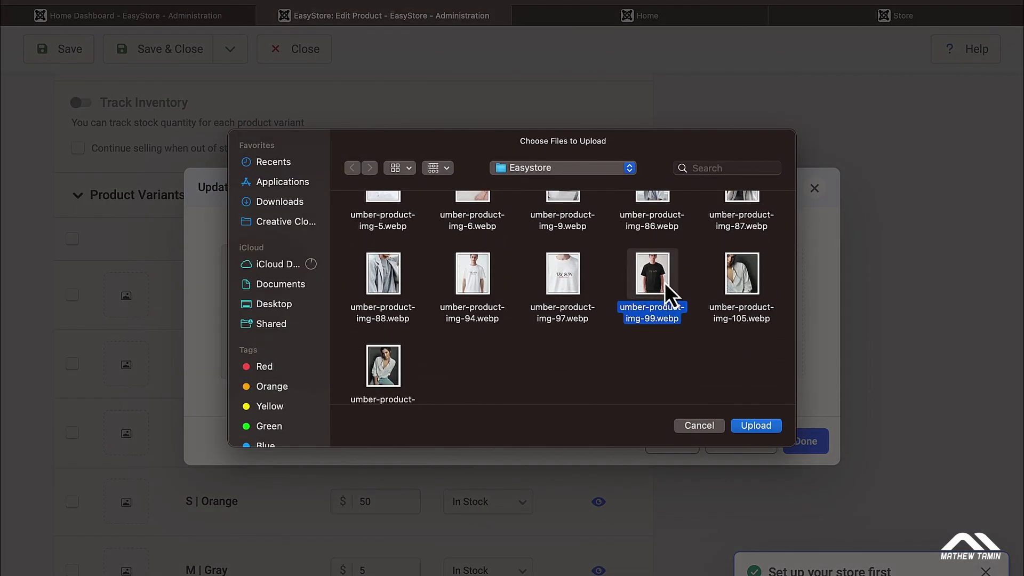
click(756, 426)
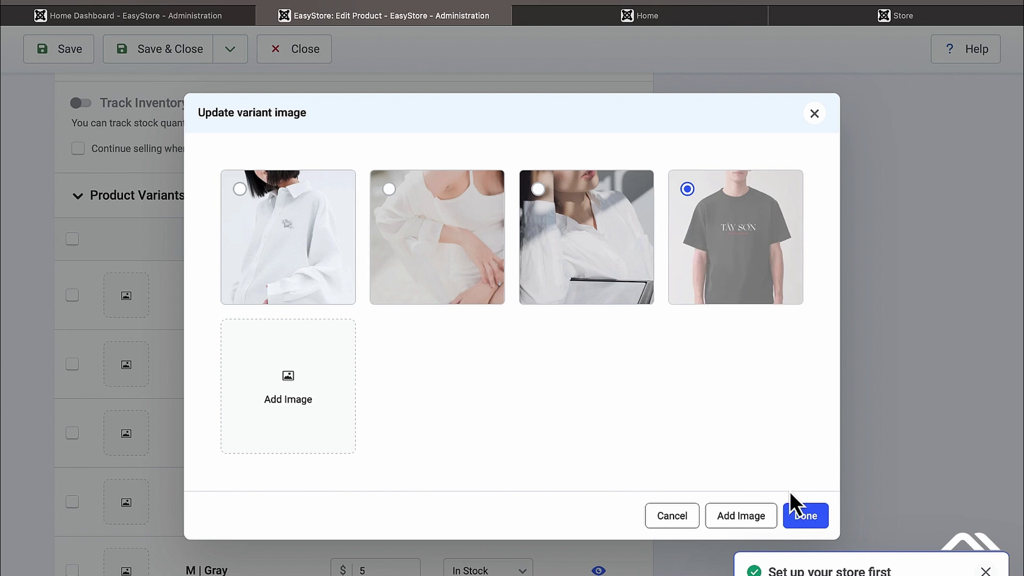
click(803, 520)
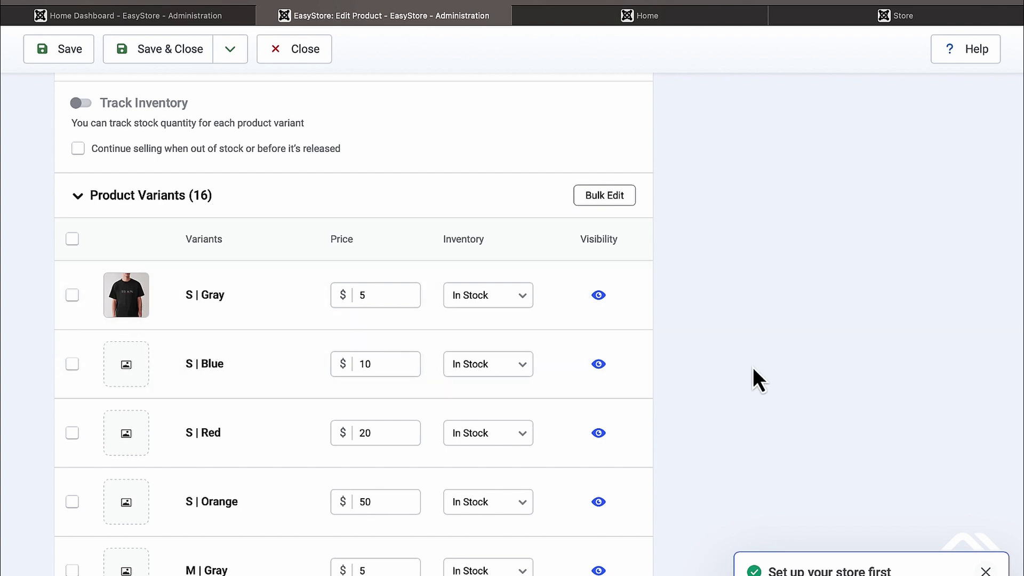
Turn on inventory tracking for the Women Tops product's variants.
scroll(753, 367, down, 4)
scroll(753, 367, up, 5)
scroll(758, 291, up, 4)
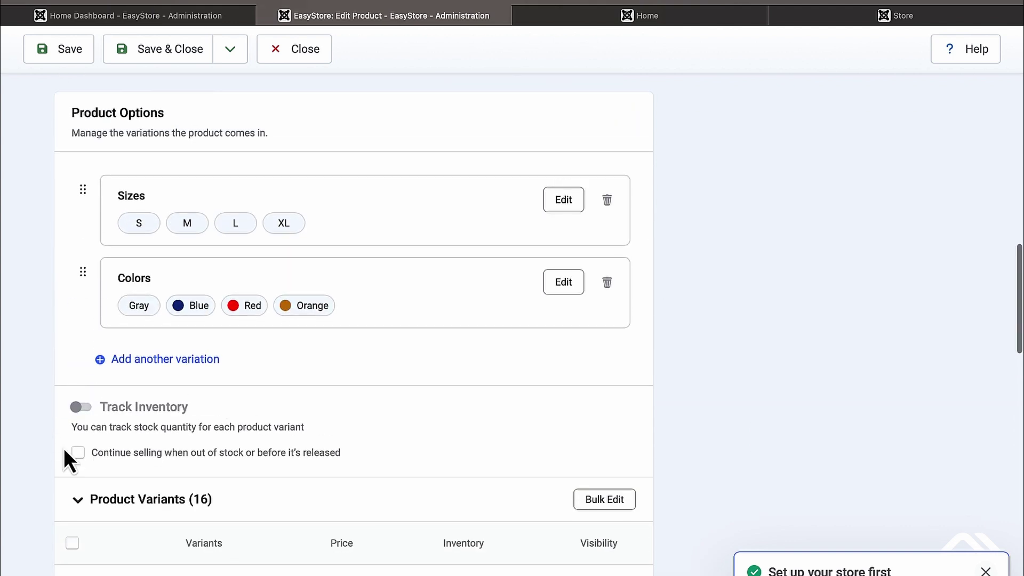
click(85, 409)
scroll(194, 421, down, 1)
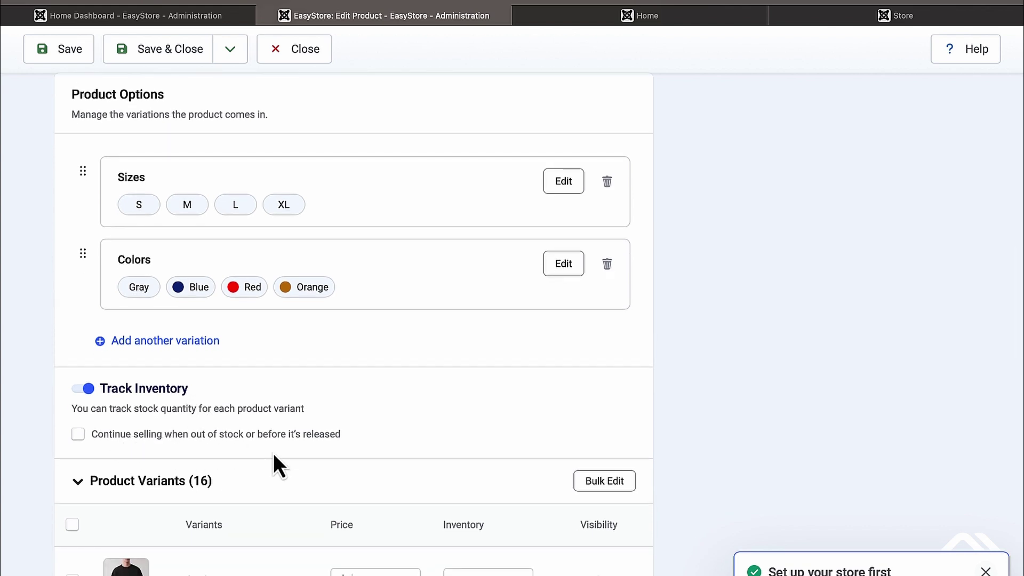
scroll(273, 453, down, 6)
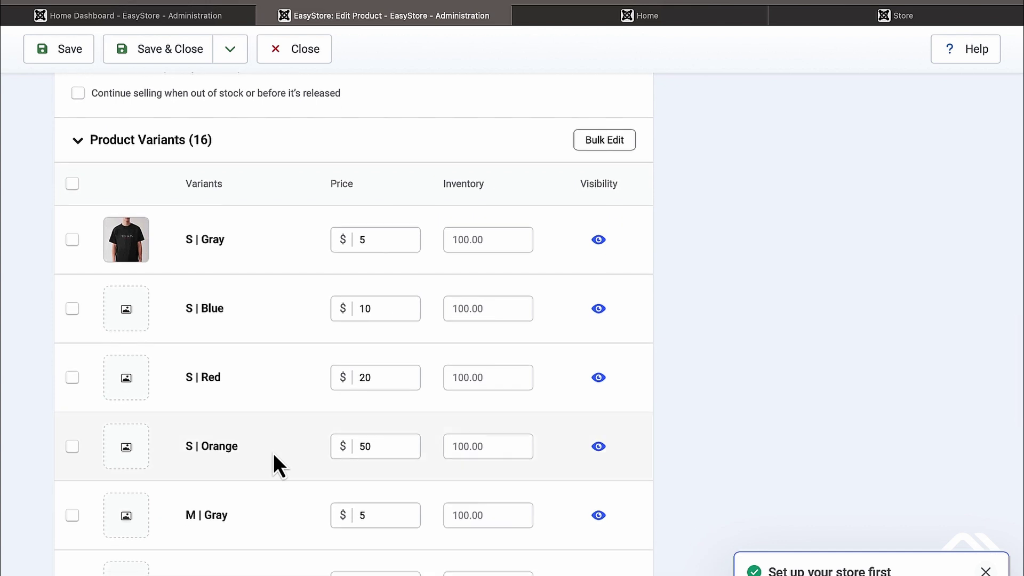
scroll(274, 452, up, 3)
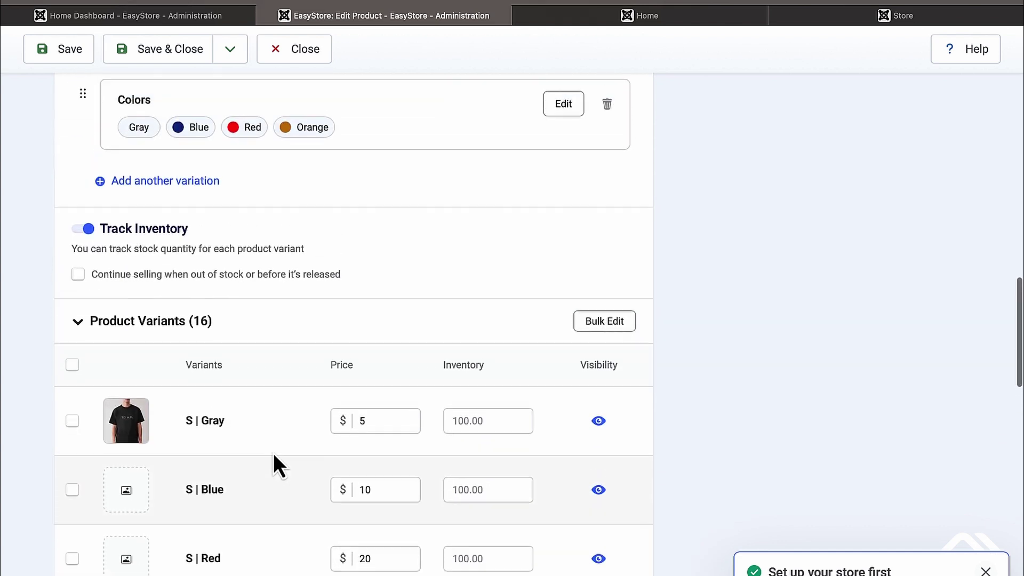
click(86, 231)
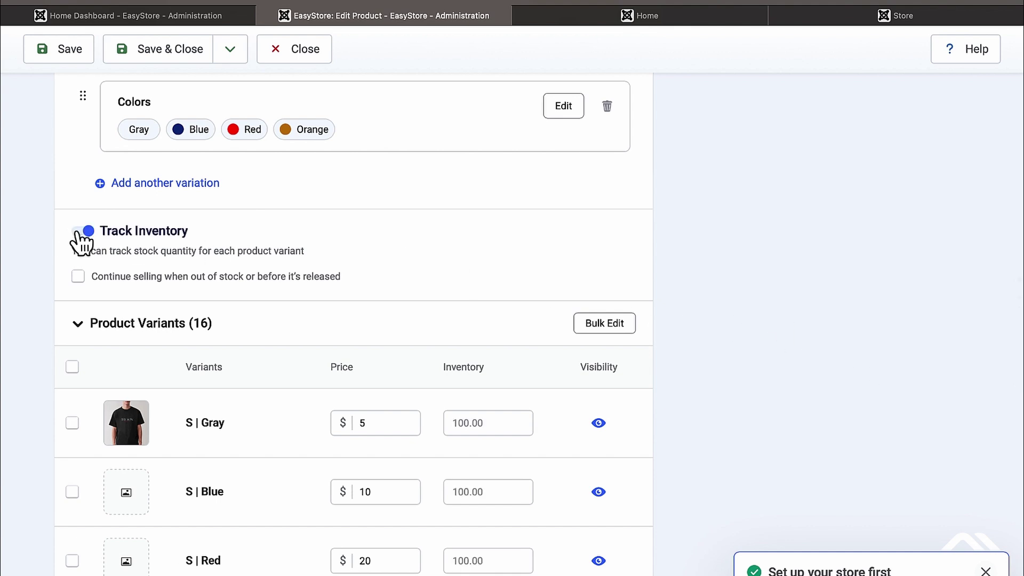
Set the inventory quantity to 50 for the S Gray variant and 5 for the S Blue variant.
scroll(481, 423, down, 2)
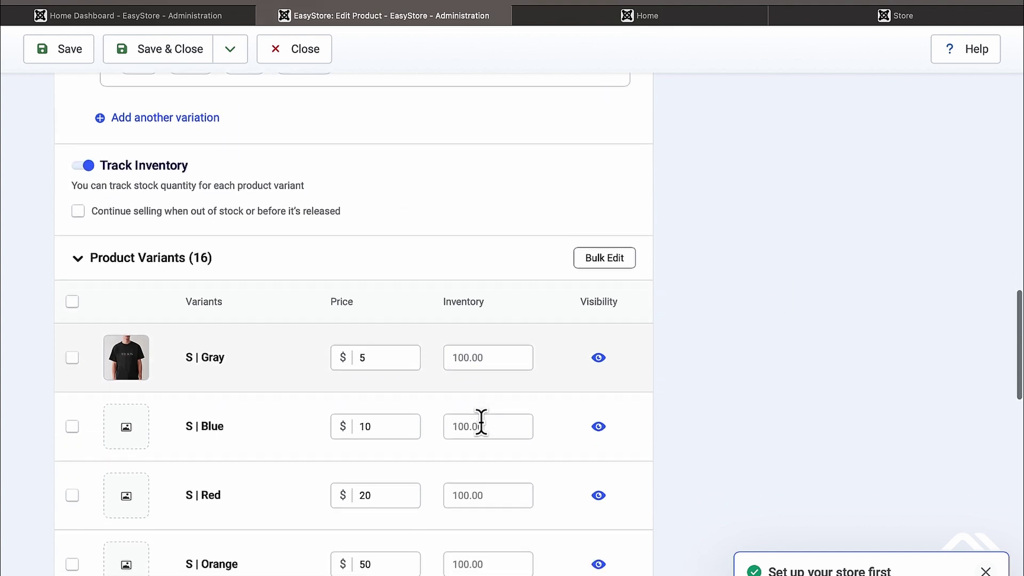
scroll(481, 423, down, 2)
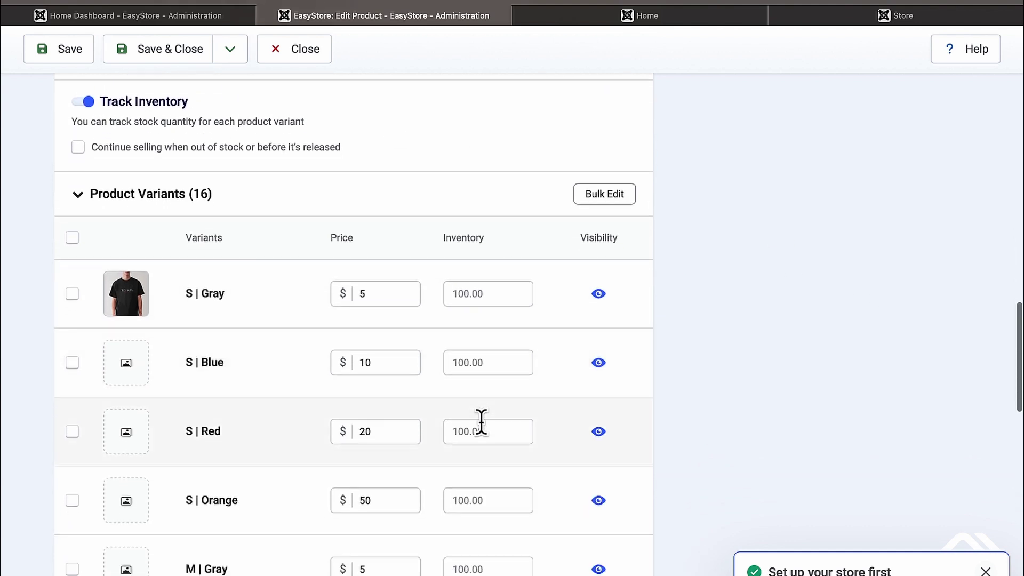
click(452, 295)
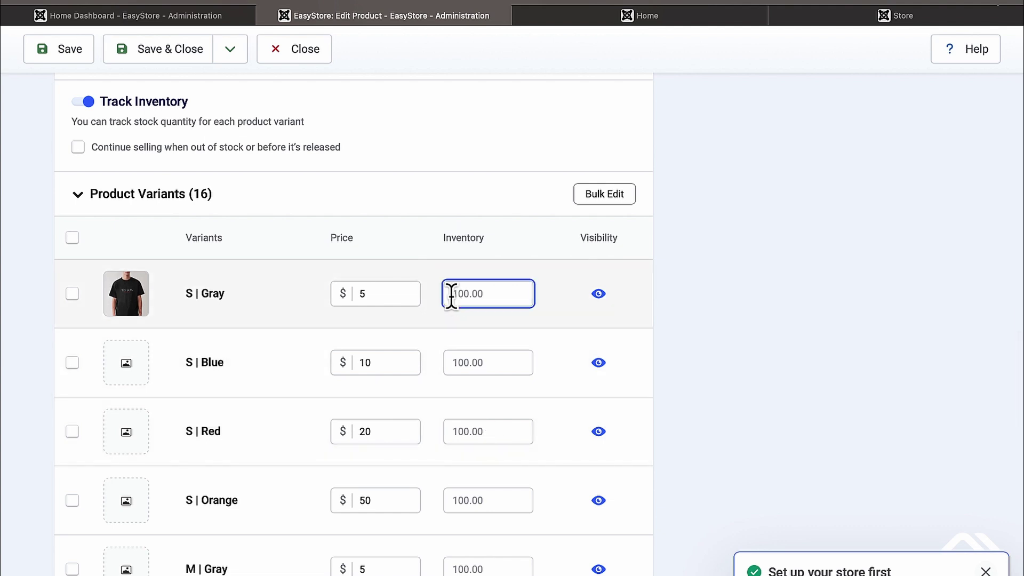
text(50)
click(478, 356)
text(5)
click(472, 427)
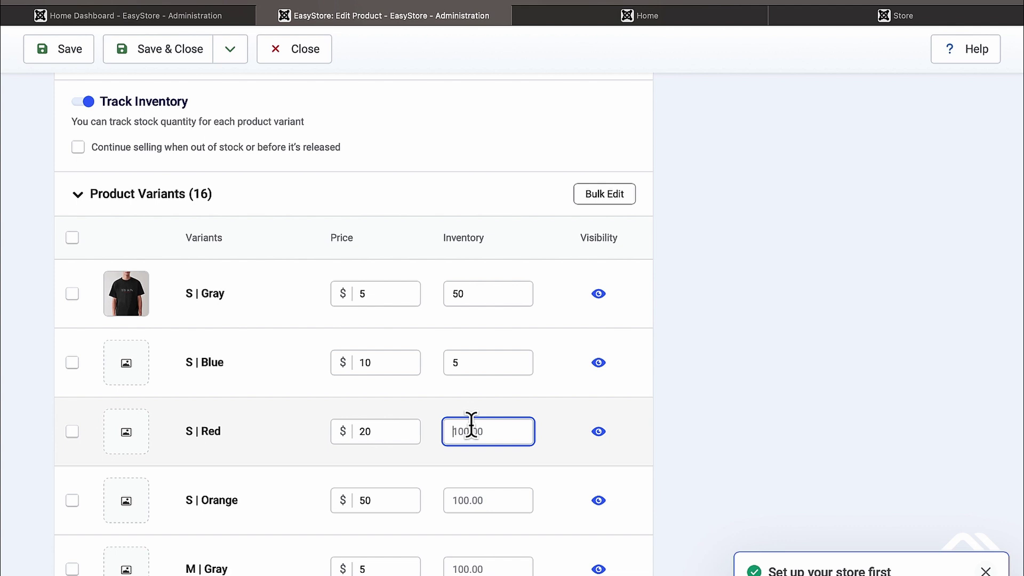
Look over the remaining variants and save the Women Tops product.
scroll(472, 427, down, 15)
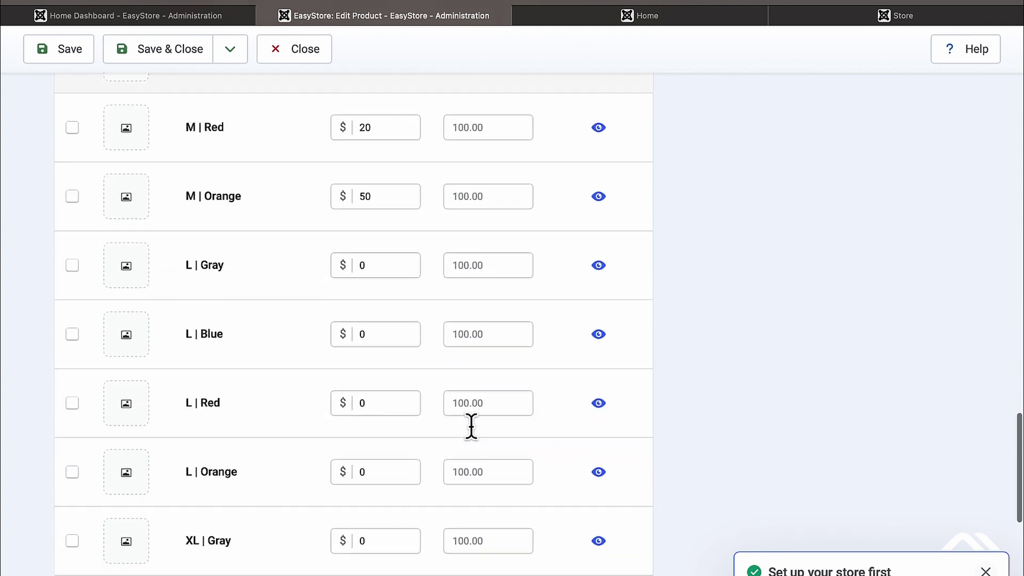
scroll(471, 426, down, 5)
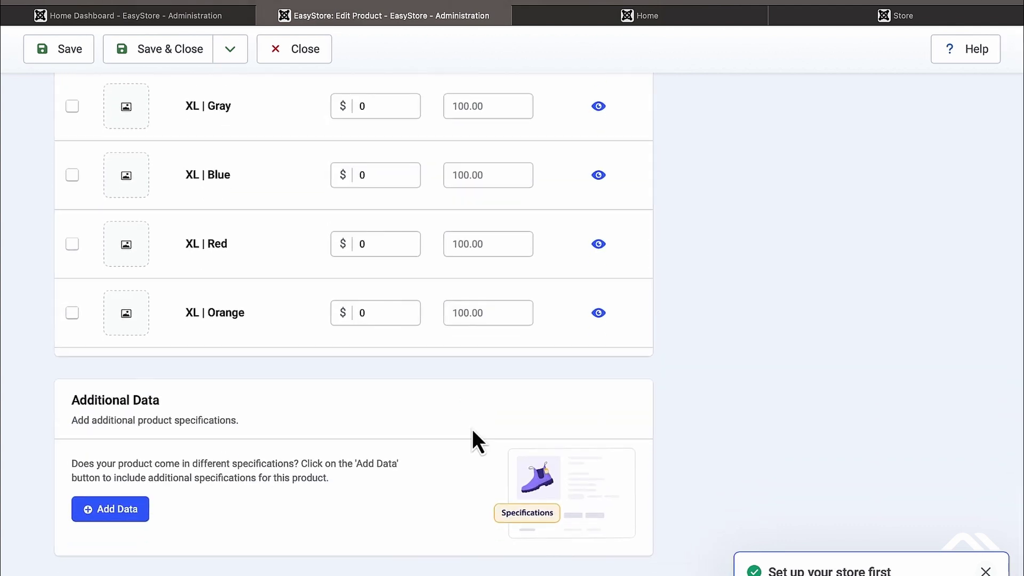
scroll(473, 431, up, 1)
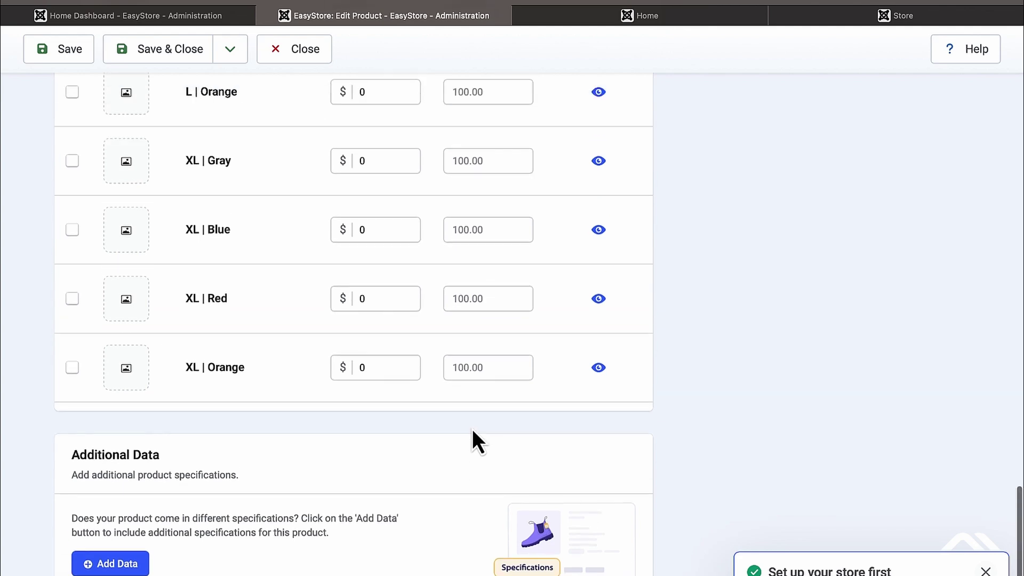
scroll(472, 429, up, 19)
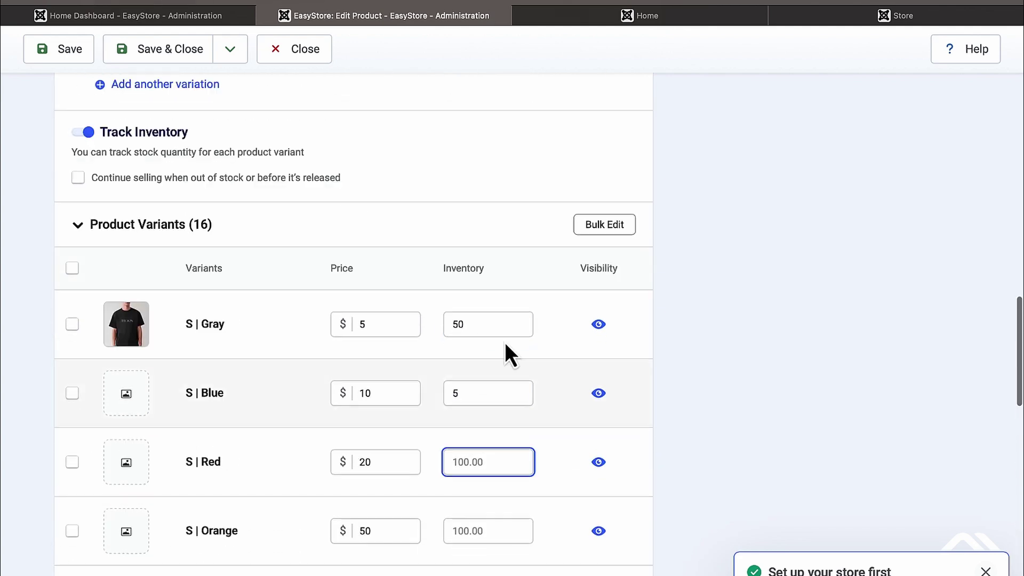
scroll(678, 357, up, 15)
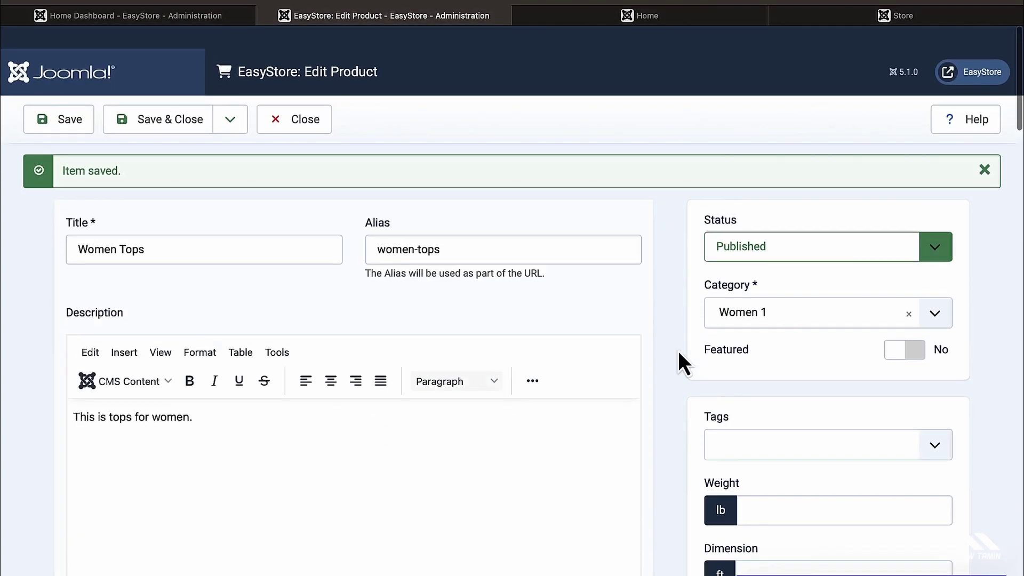
click(63, 104)
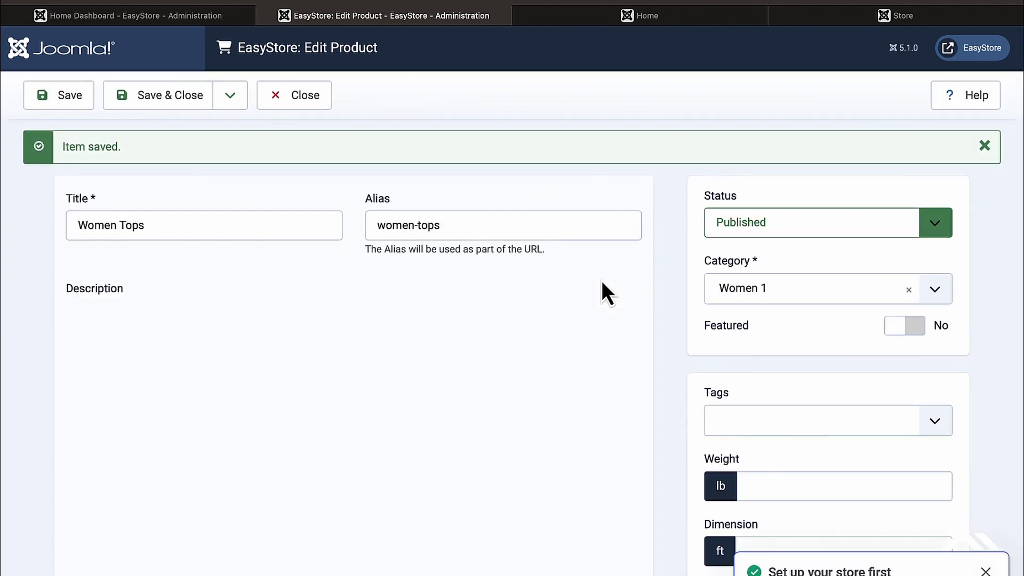
Examine the fields offered for additional product specifications and dismiss them without adding any.
scroll(602, 280, down, 9)
scroll(602, 281, down, 10)
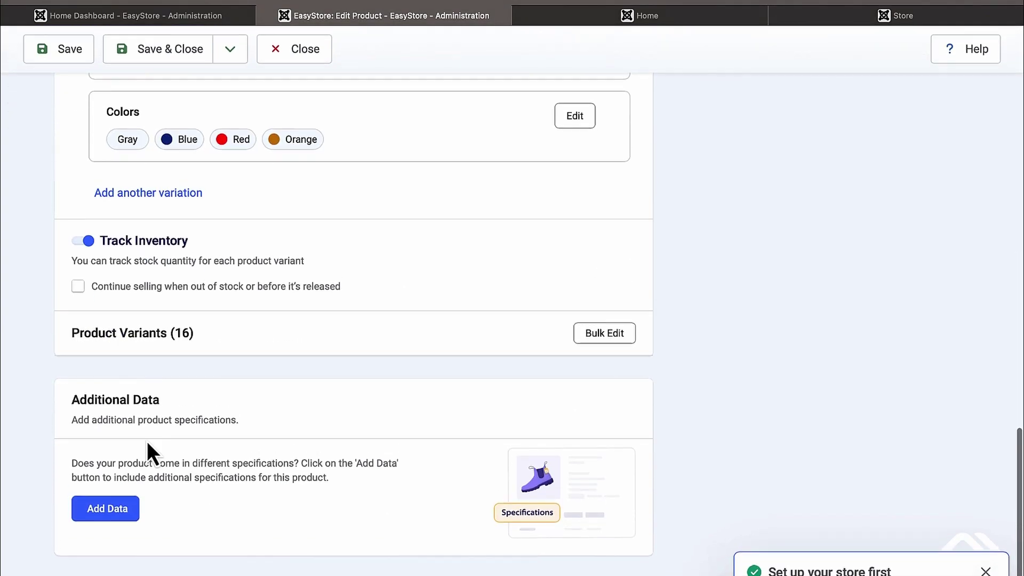
scroll(140, 509, down, 20)
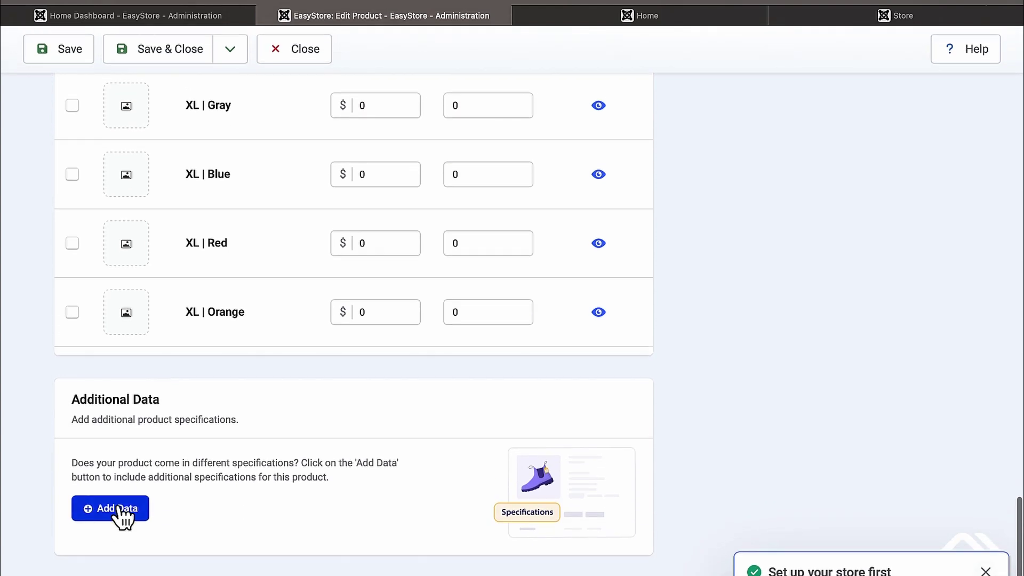
click(124, 515)
scroll(272, 446, down, 1)
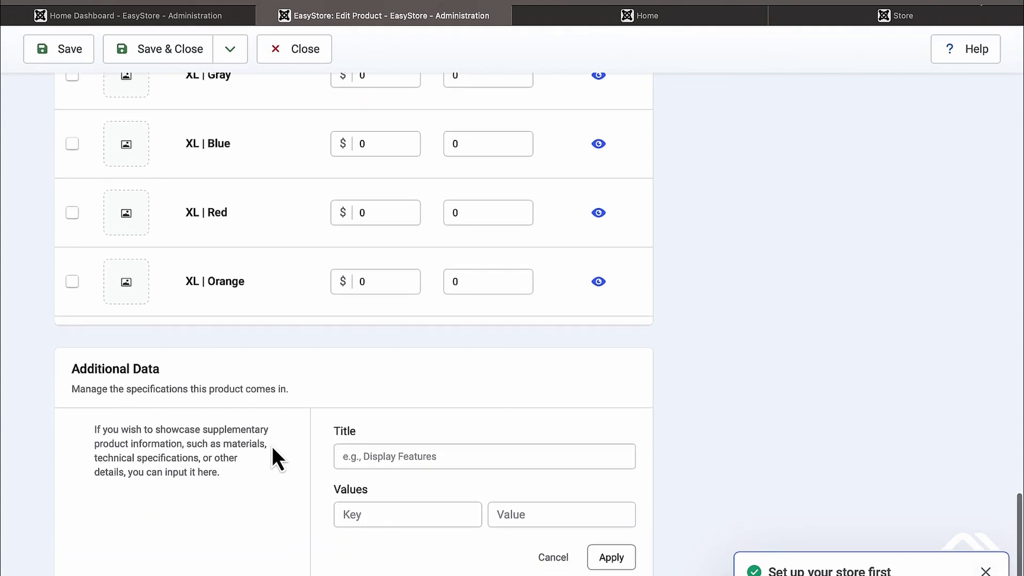
scroll(272, 458, down, 1)
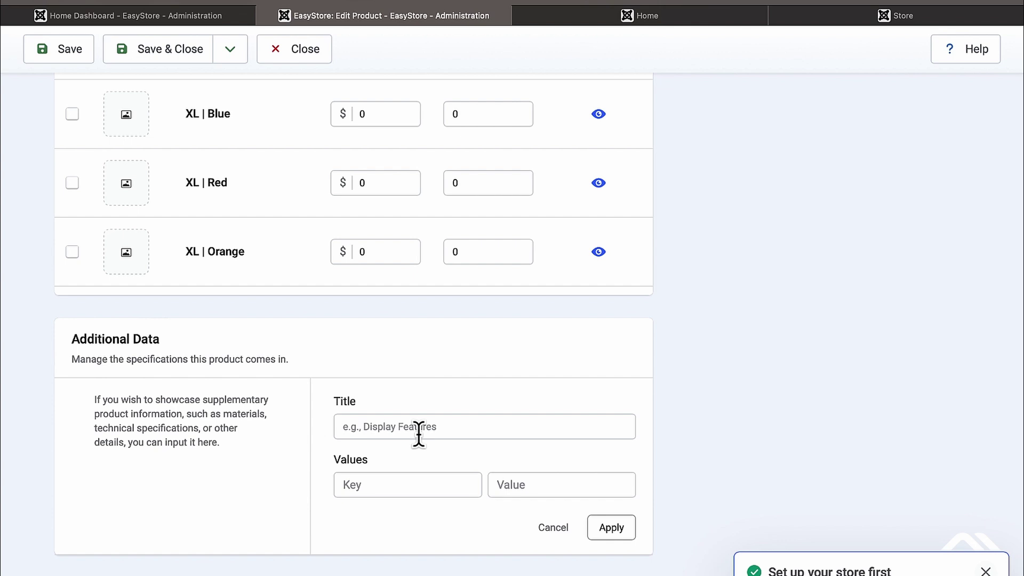
click(553, 528)
Save the Women Tops product and close its form.
scroll(779, 383, up, 15)
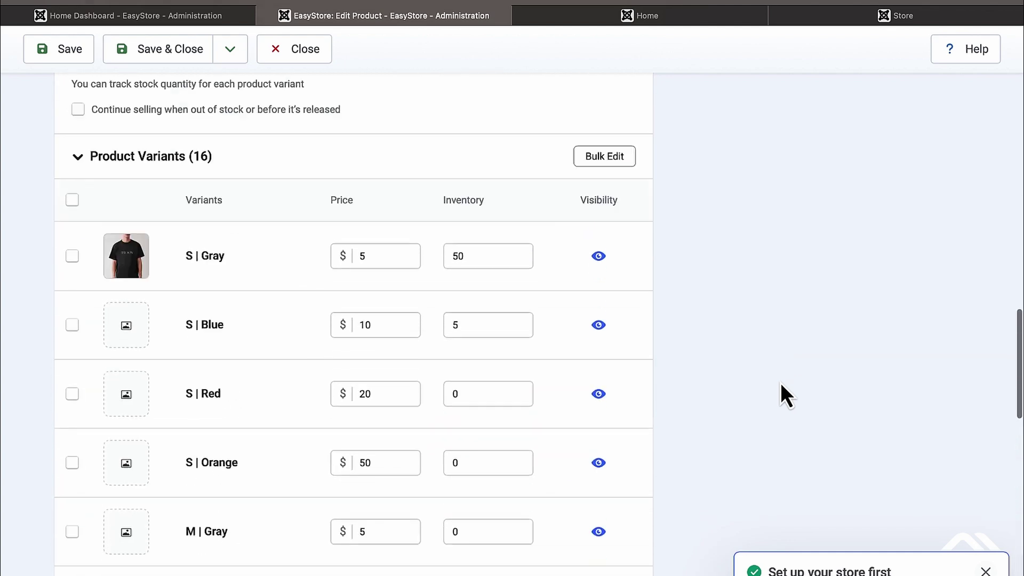
scroll(780, 383, up, 15)
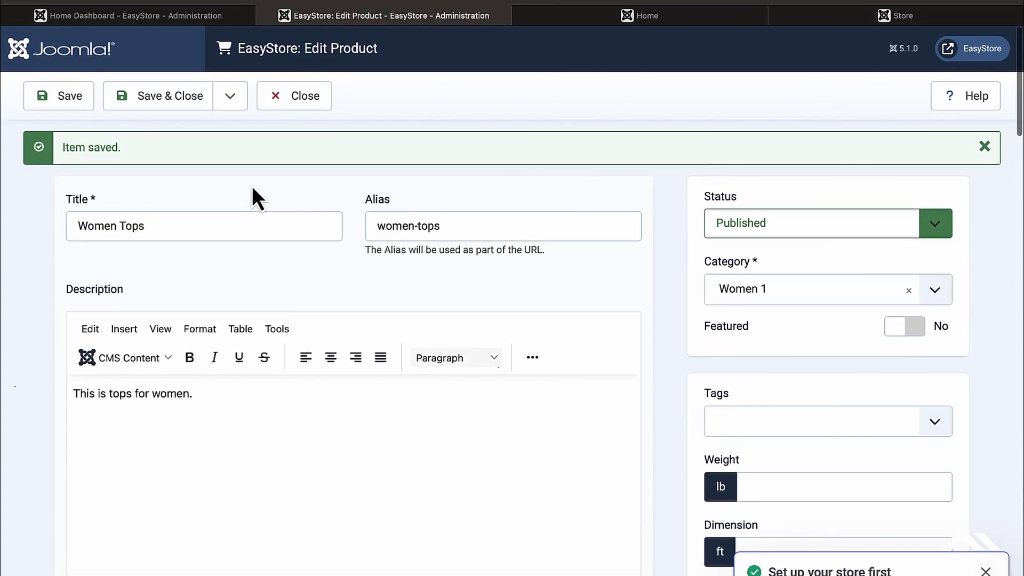
click(234, 107)
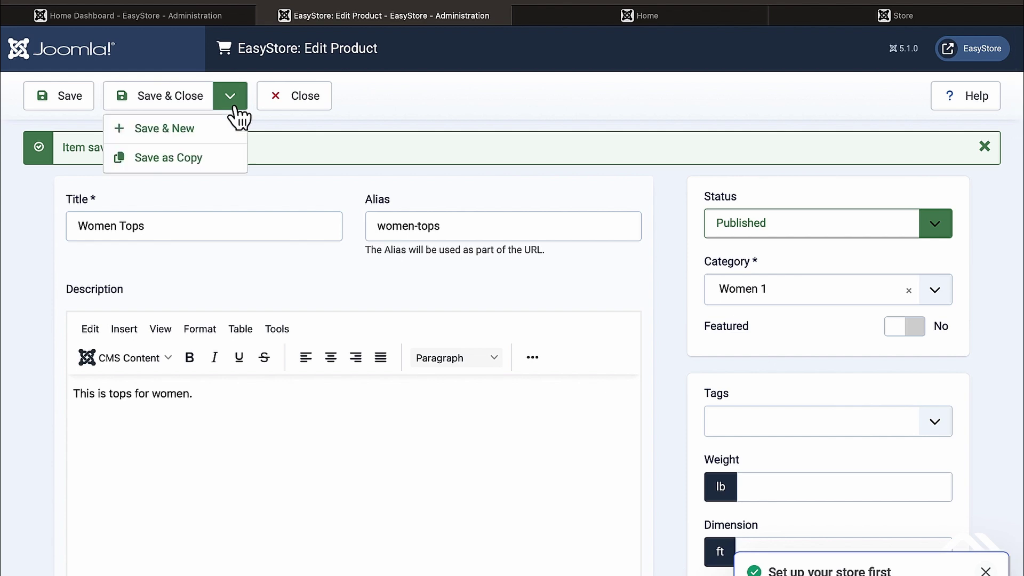
click(173, 102)
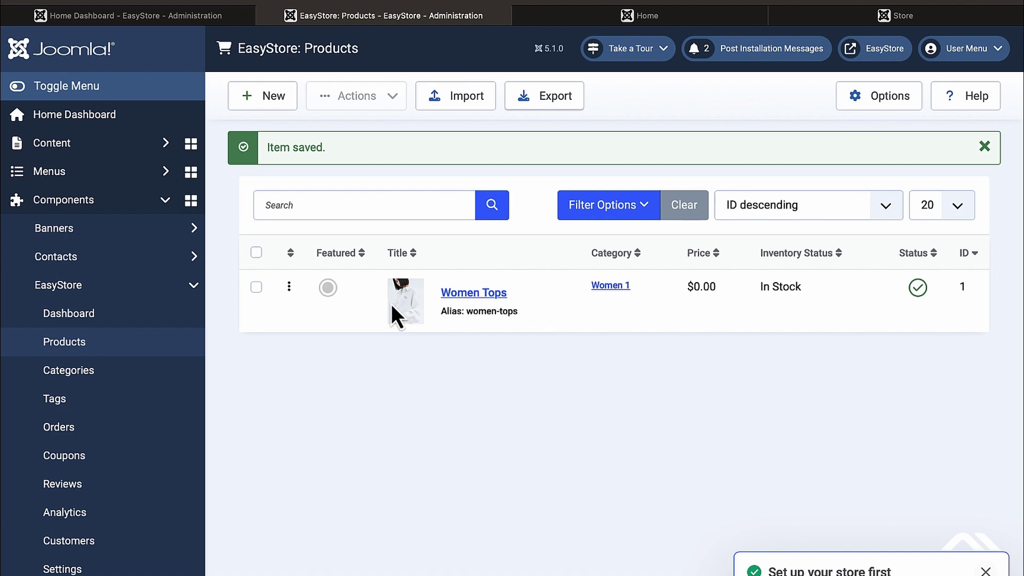
Rename the Women 1 category as Women Top, clear its alias, and save and close it.
click(90, 375)
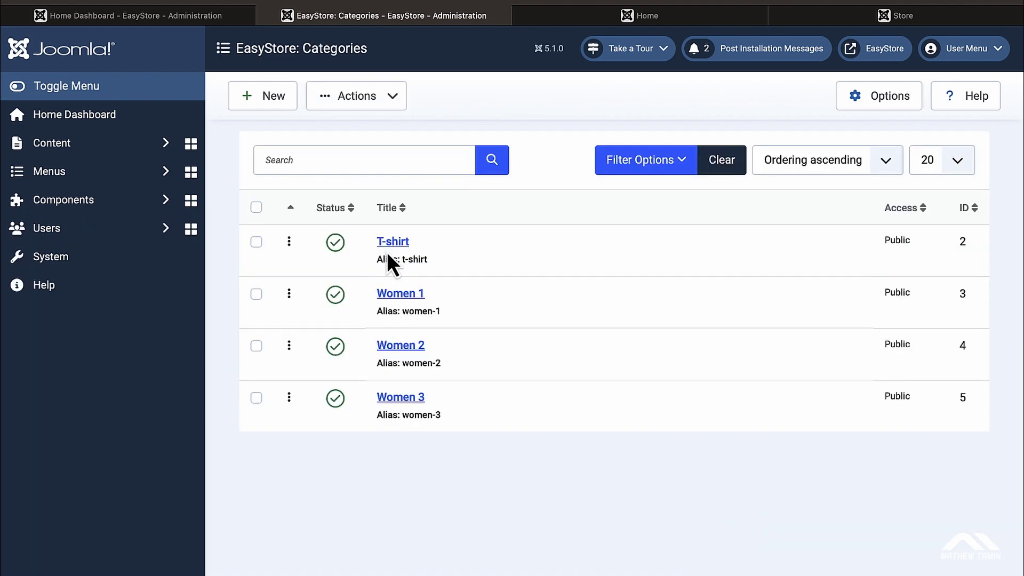
click(399, 288)
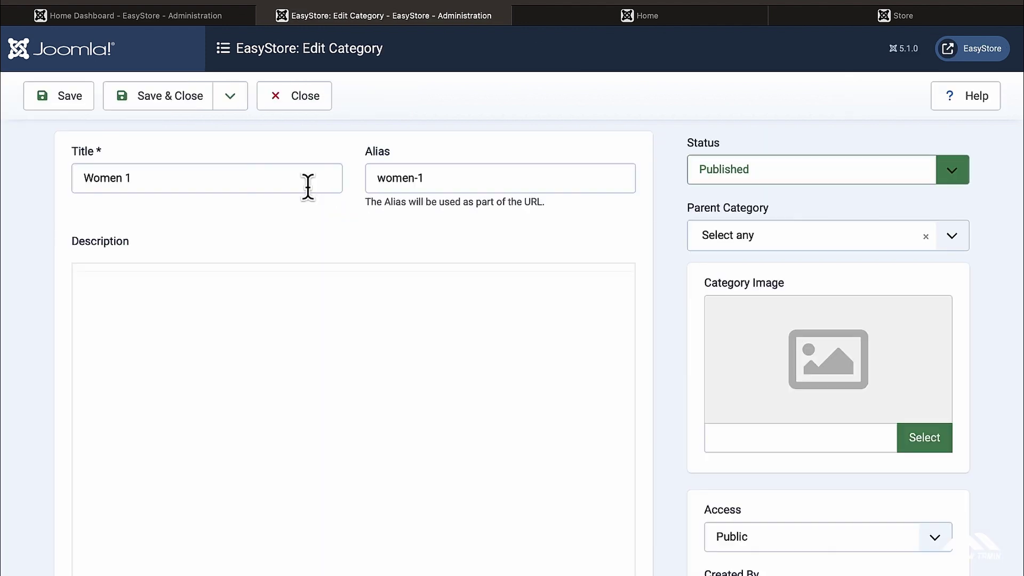
click(308, 186)
key(BackSpace)
text(Top)
key(Tab)
key(BackSpace)
click(158, 102)
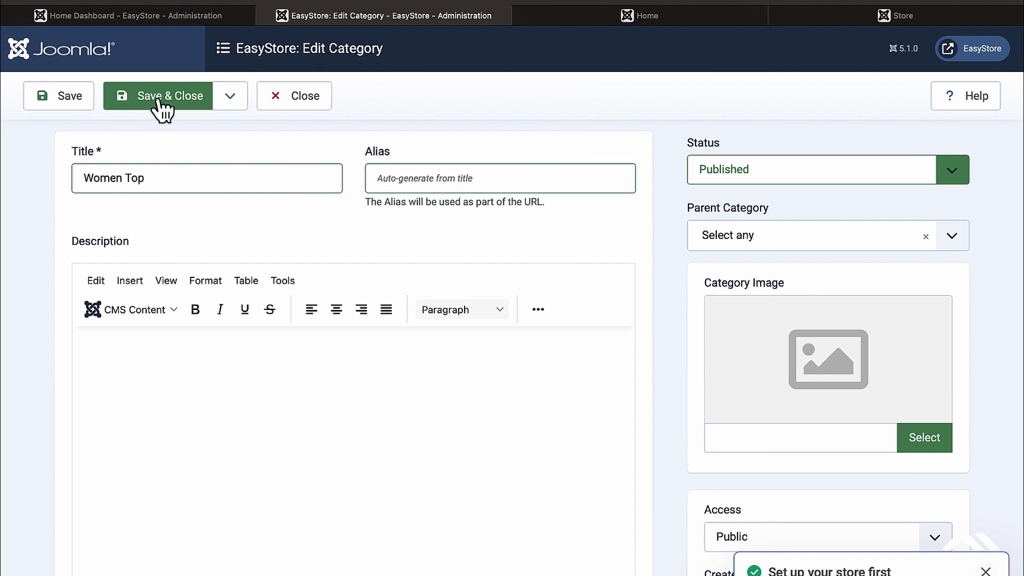
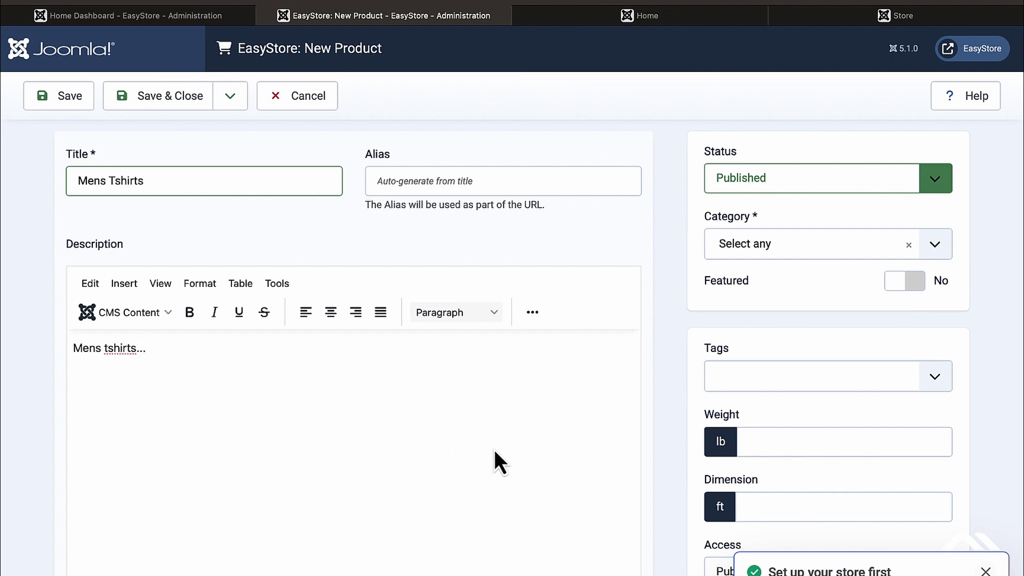
scroll(494, 449, down, 3)
scroll(494, 449, up, 3)
scroll(493, 449, up, 1)
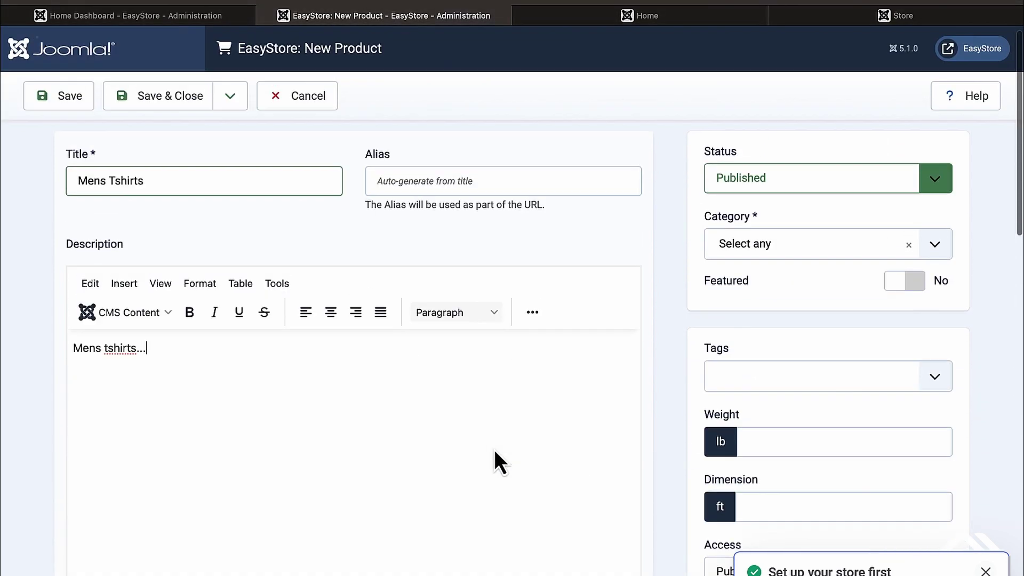
Assign the Mens Tshirts product to the T-shirt category.
click(939, 247)
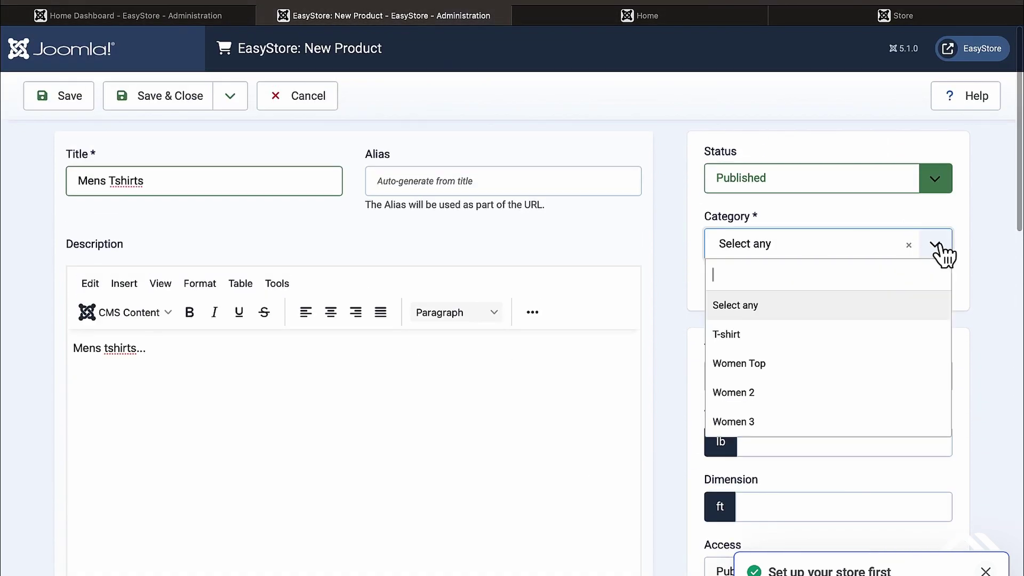
click(762, 336)
Upload umber-product-img-94.webp, umber-product-img-97.webp and umber-product-img-99.webp as product images, and move the black T-shirt photo to first place.
scroll(648, 258, down, 5)
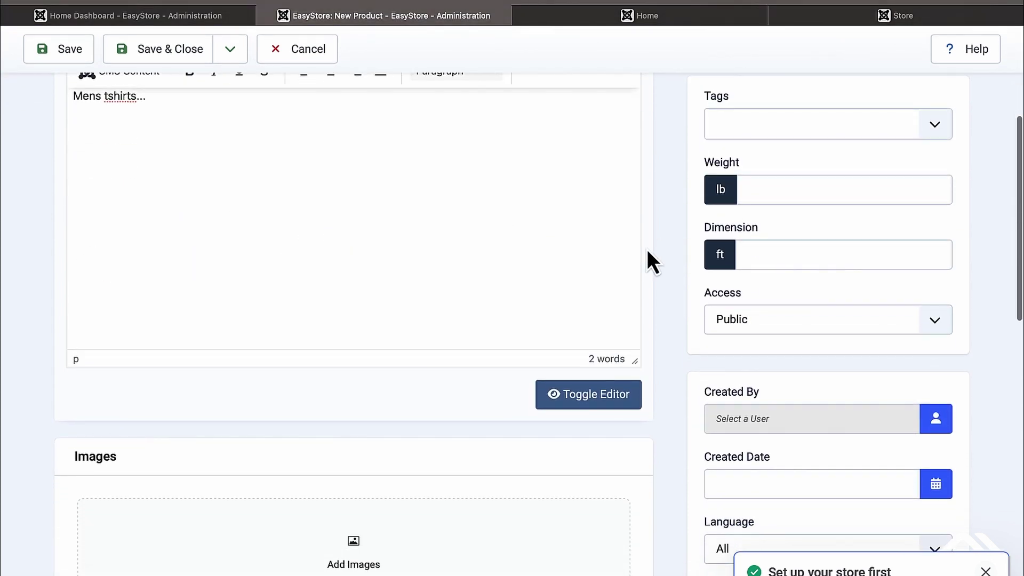
scroll(648, 248, down, 1)
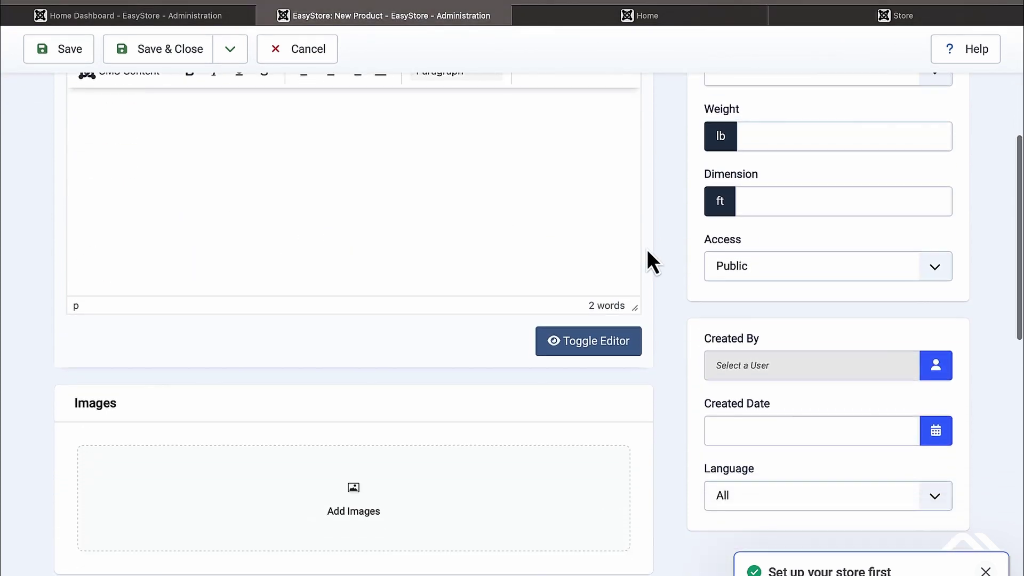
scroll(648, 248, down, 6)
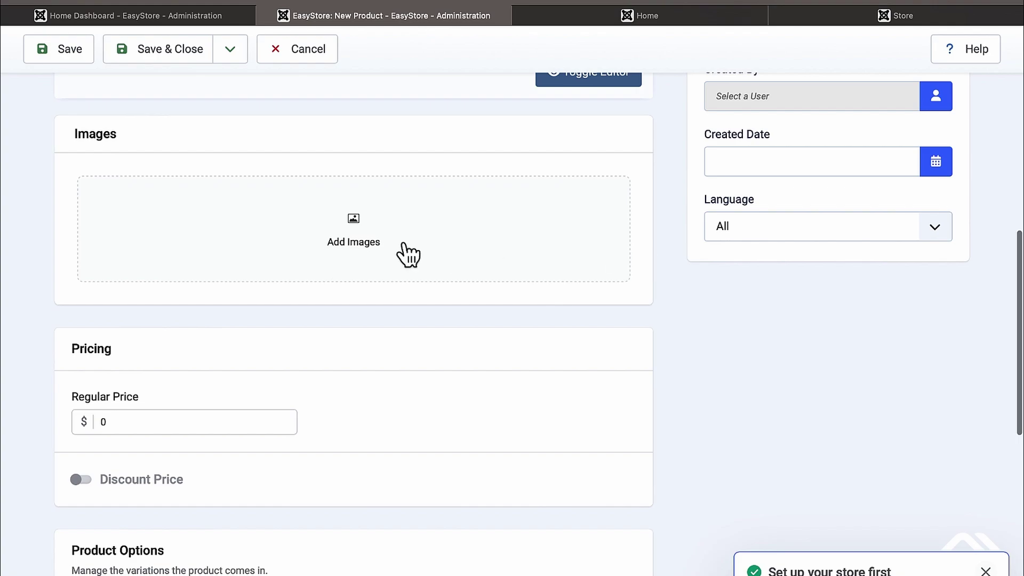
click(355, 245)
scroll(667, 330, down, 1)
scroll(687, 326, down, 4)
drag(678, 347, 468, 299)
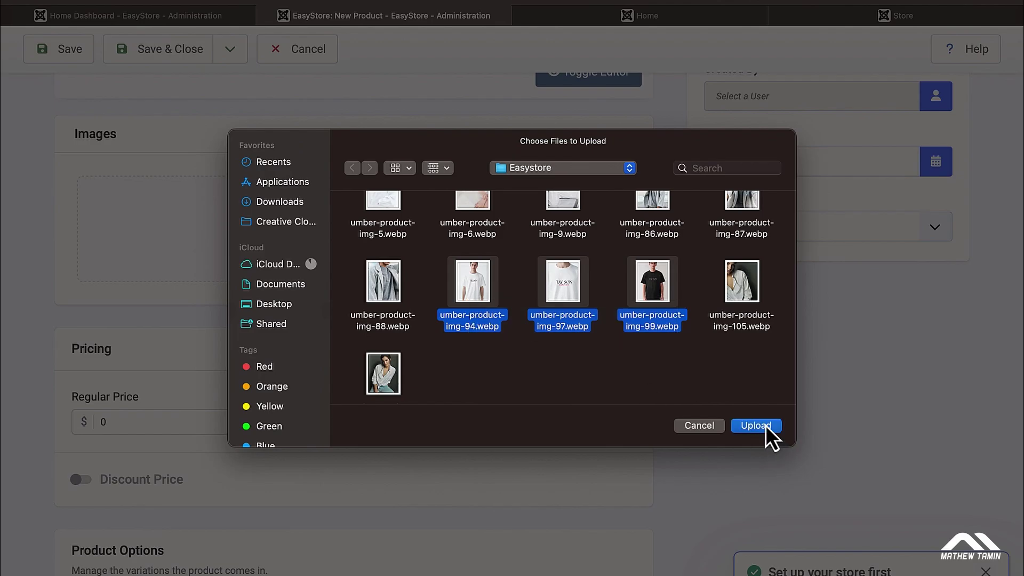
click(766, 425)
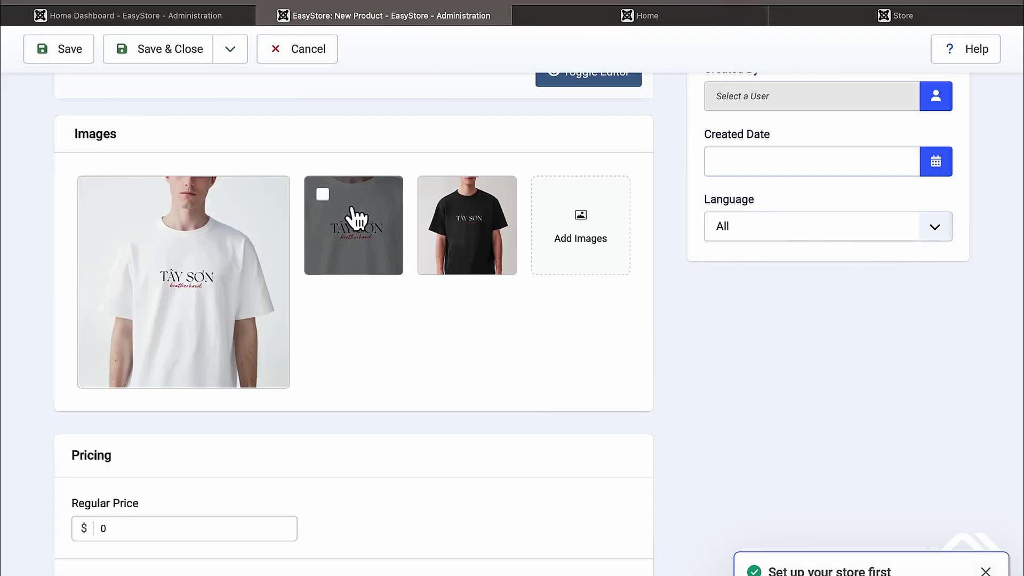
drag(354, 217, 308, 234)
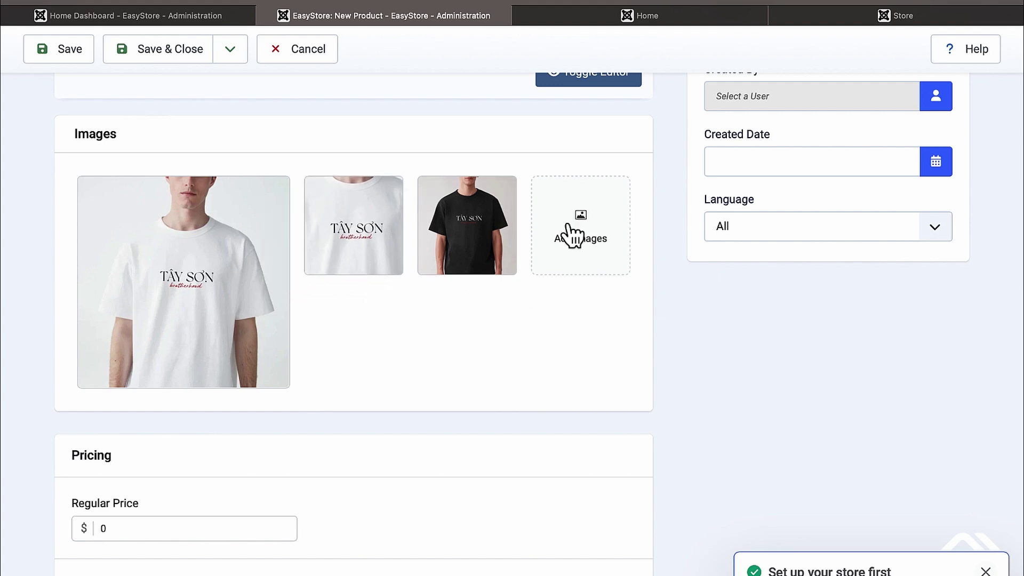
drag(464, 243, 153, 226)
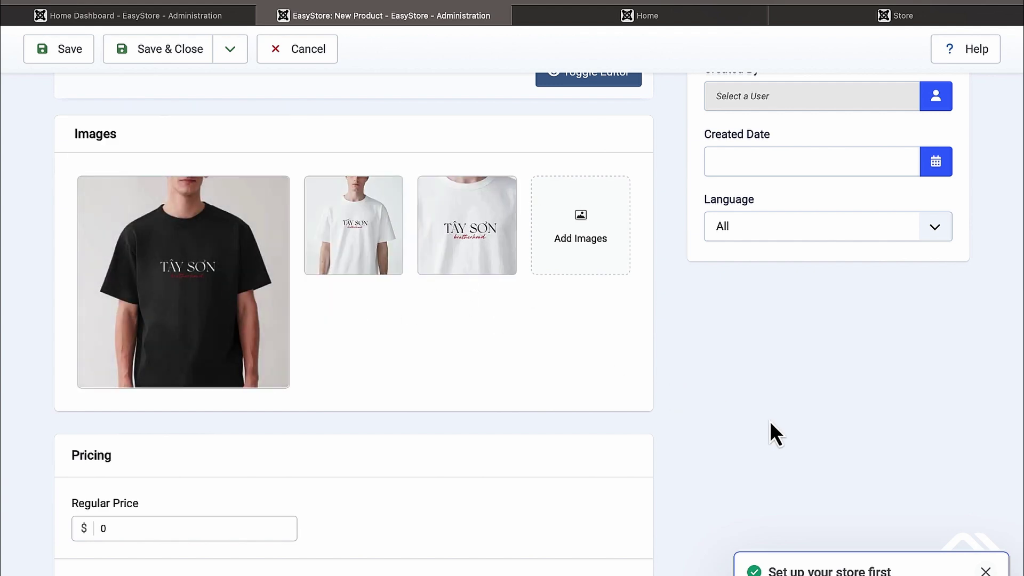
Set the regular price to $45 and enable a discount of 25 percent.
scroll(771, 423, down, 5)
click(114, 302)
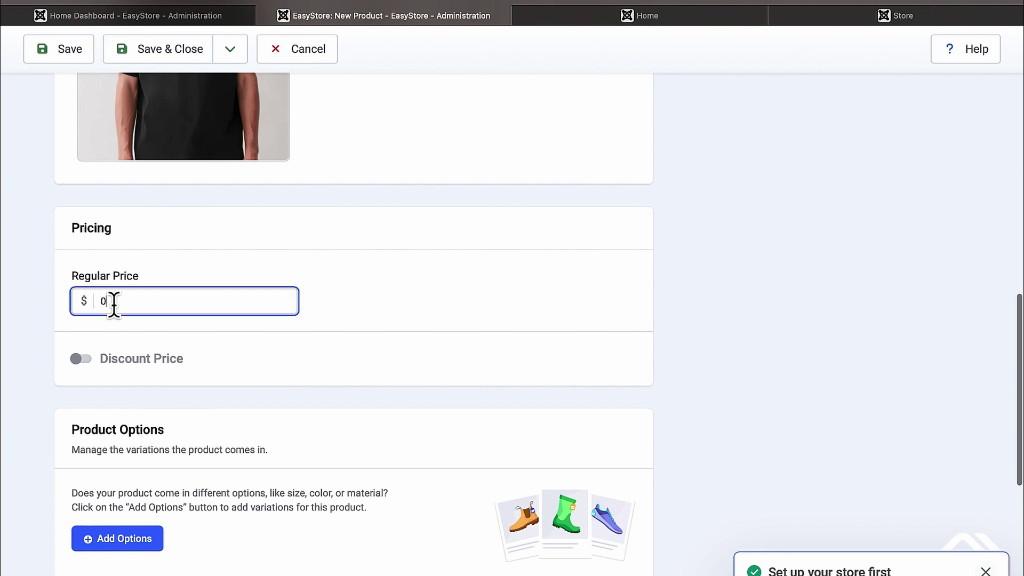
double_click(113, 301)
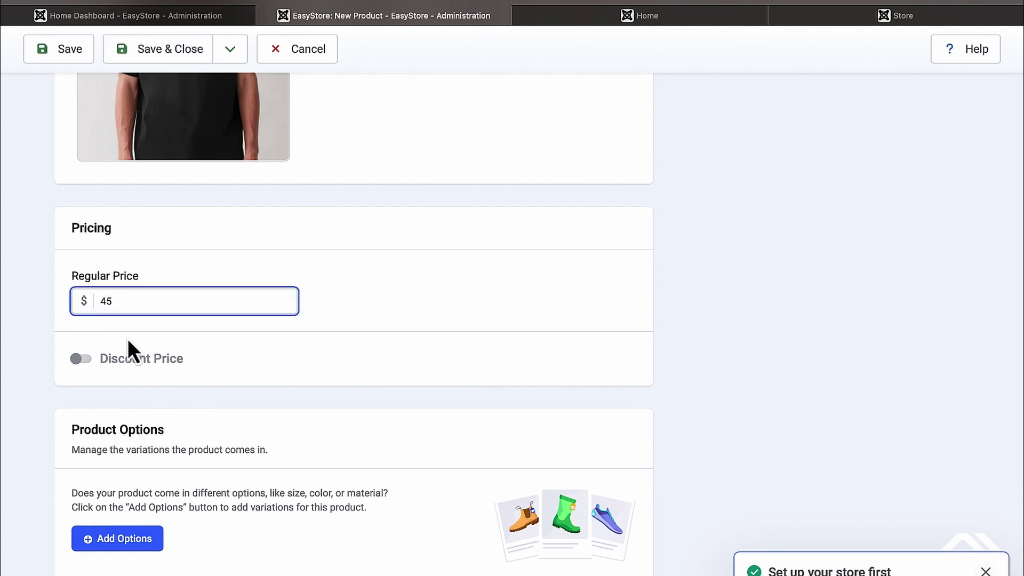
click(82, 360)
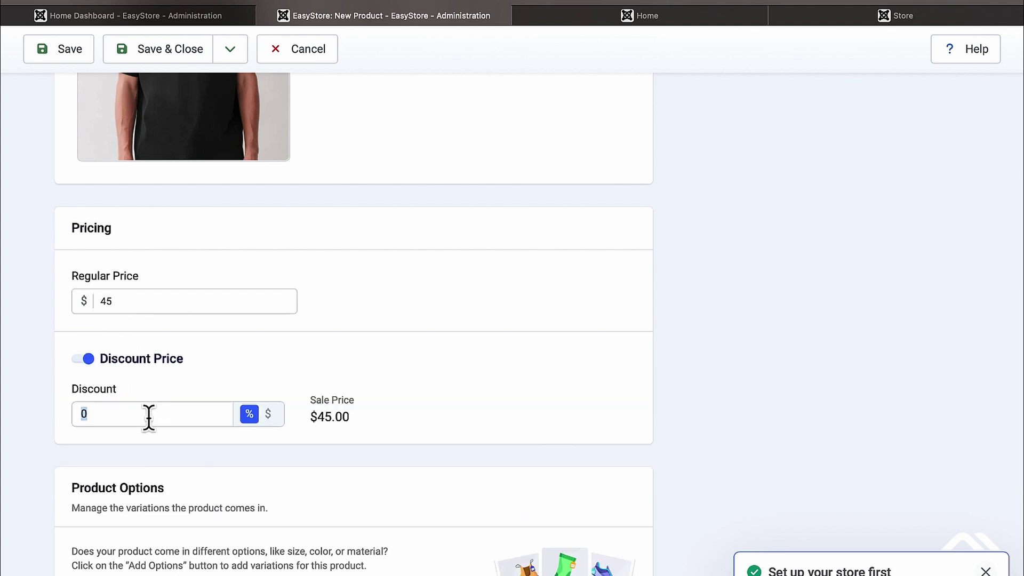
text(25)
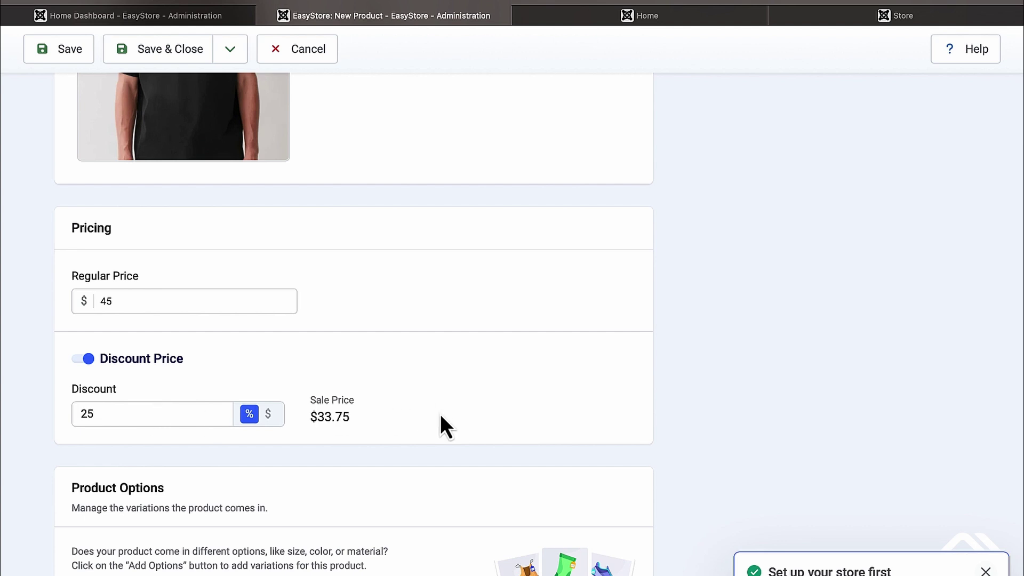
Try the discount as a fixed dollar amount, and return it to a percentage.
scroll(441, 400, down, 1)
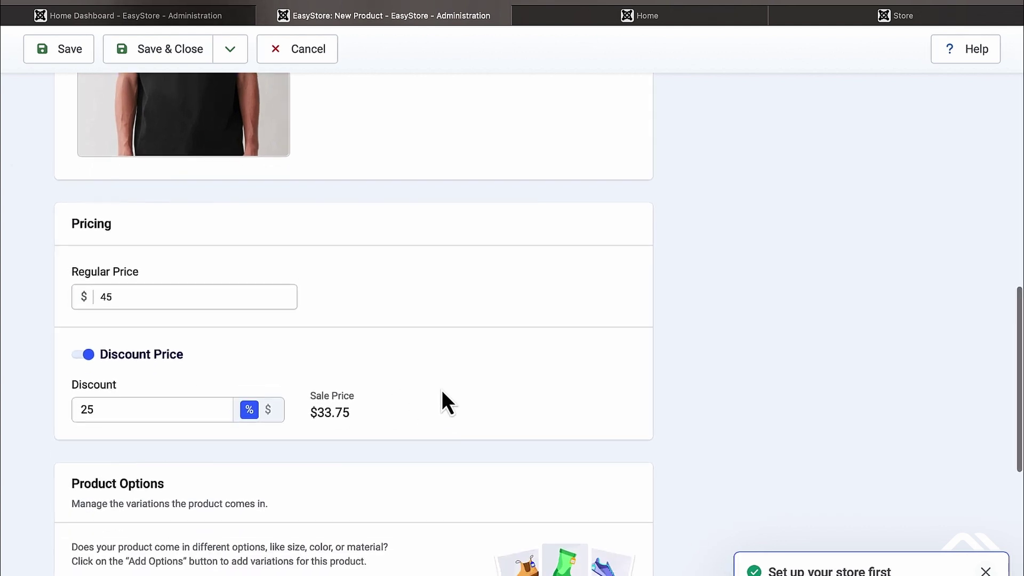
scroll(442, 391, down, 1)
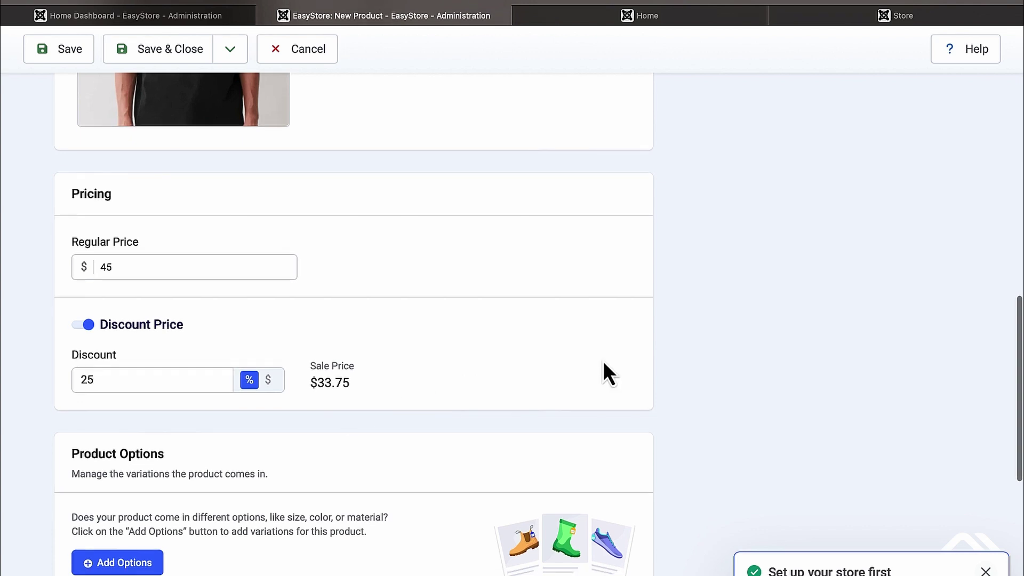
scroll(702, 368, down, 5)
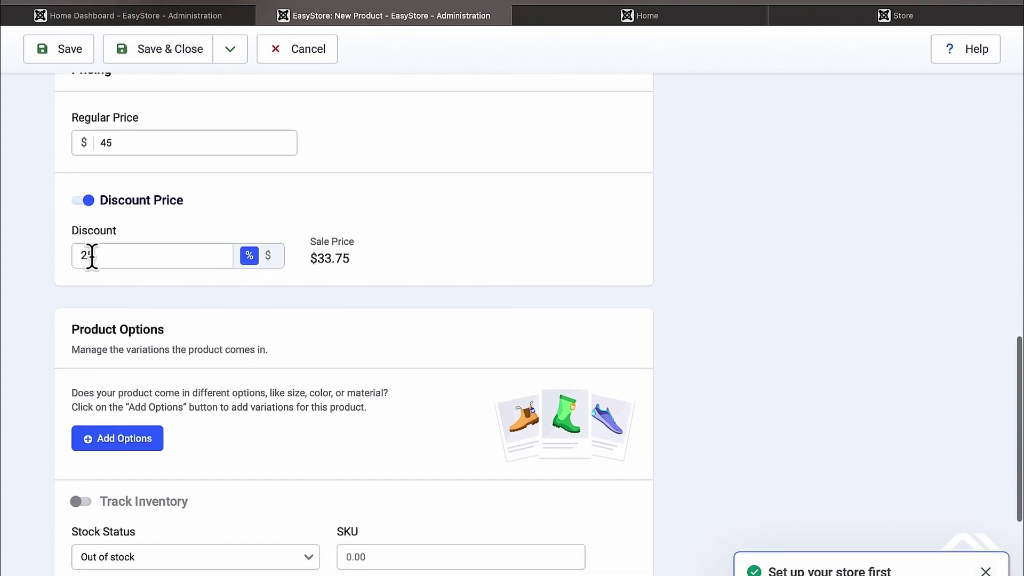
click(268, 256)
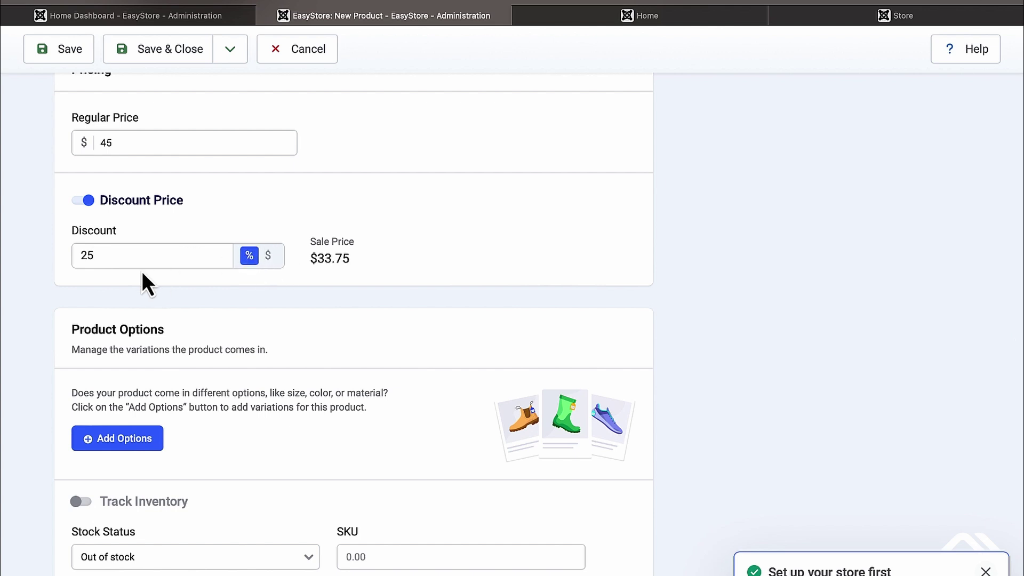
click(268, 256)
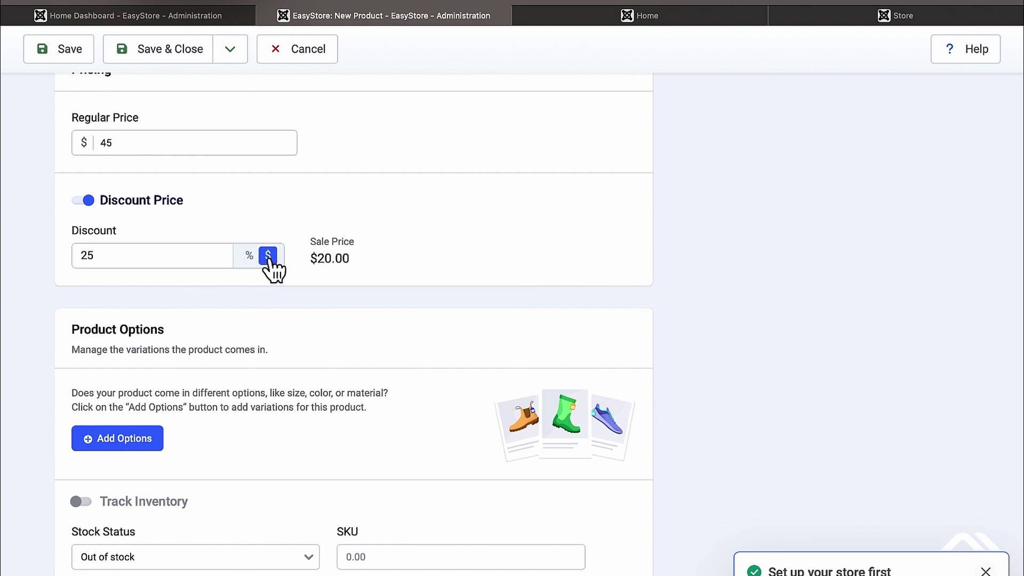
click(249, 256)
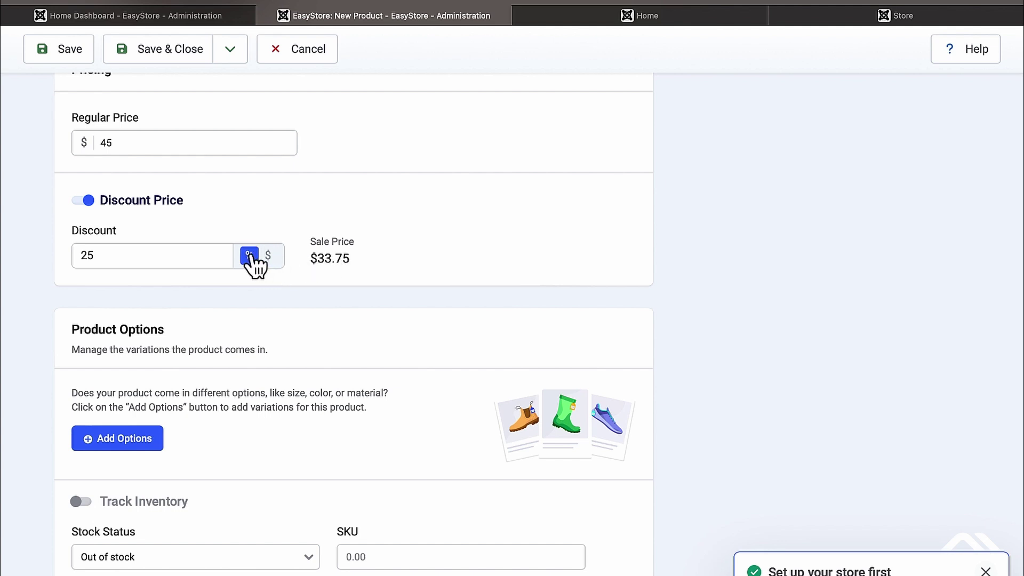
Add a list-type product option with the variation name Sizes.
scroll(427, 291, down, 1)
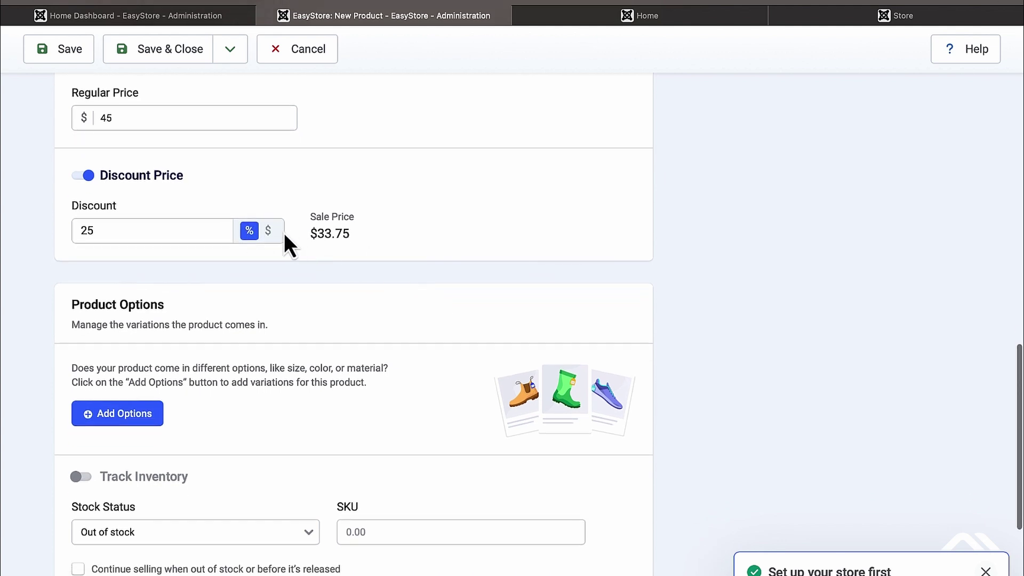
scroll(718, 317, down, 3)
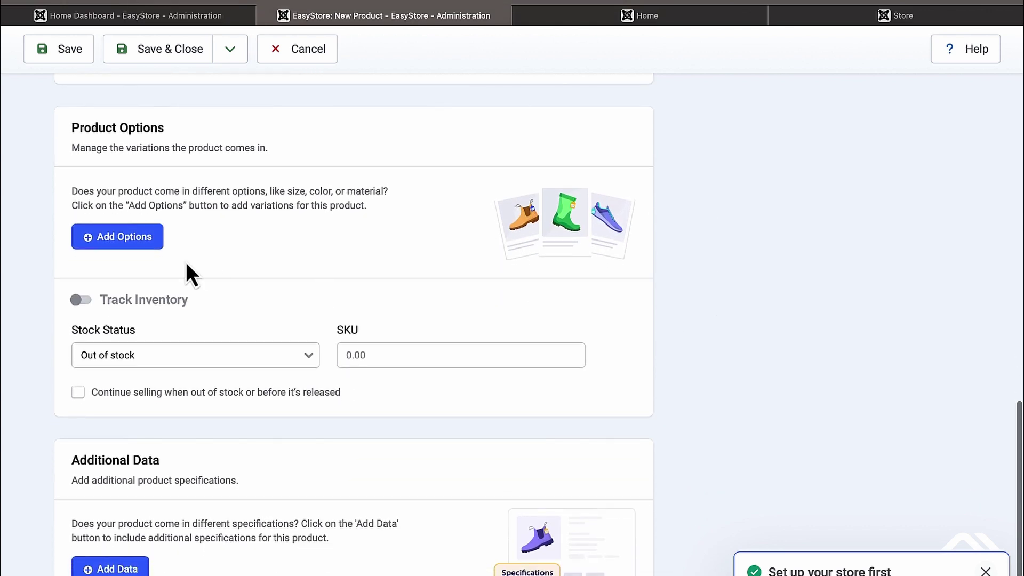
click(136, 243)
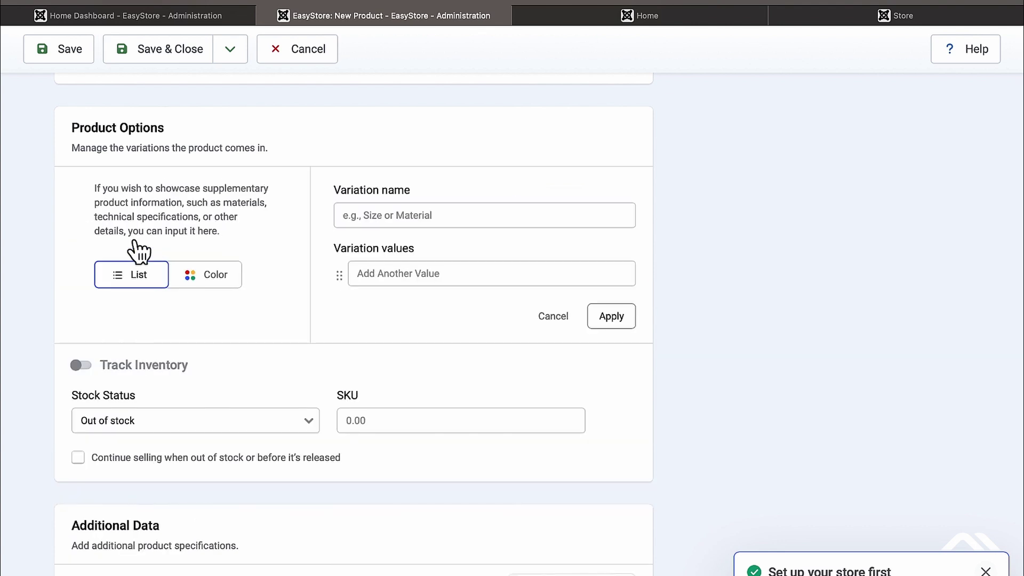
click(374, 224)
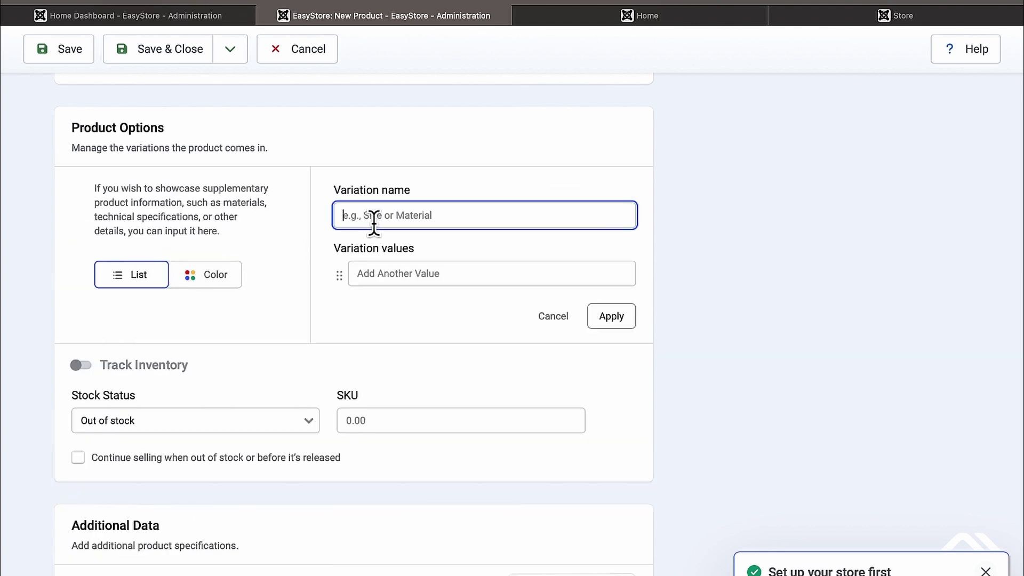
text(S)
key(BackSpace)
text(Sizes)
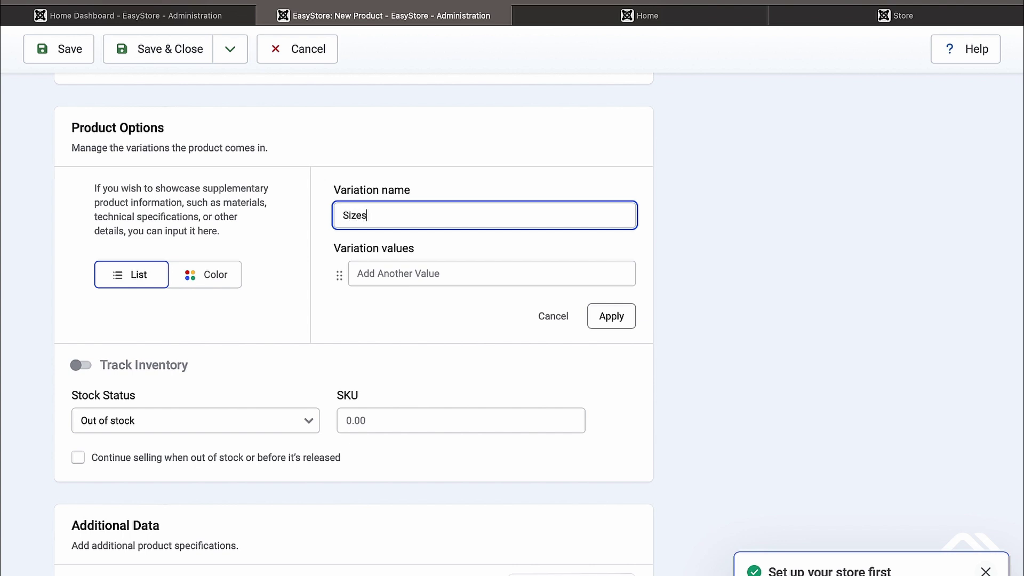
Give the Sizes variation the values S, M, L and XL, and apply it.
click(394, 273)
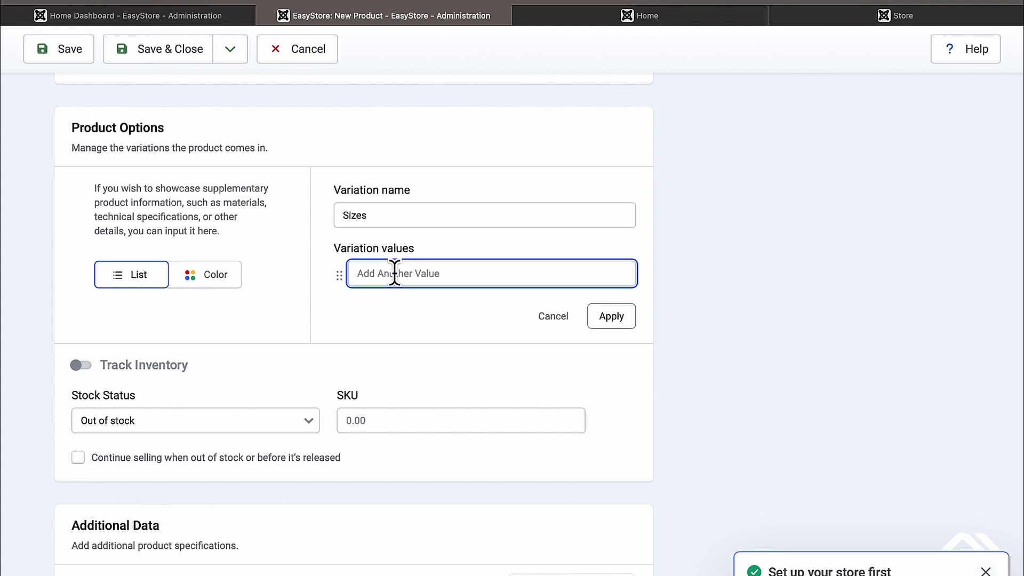
text(S)
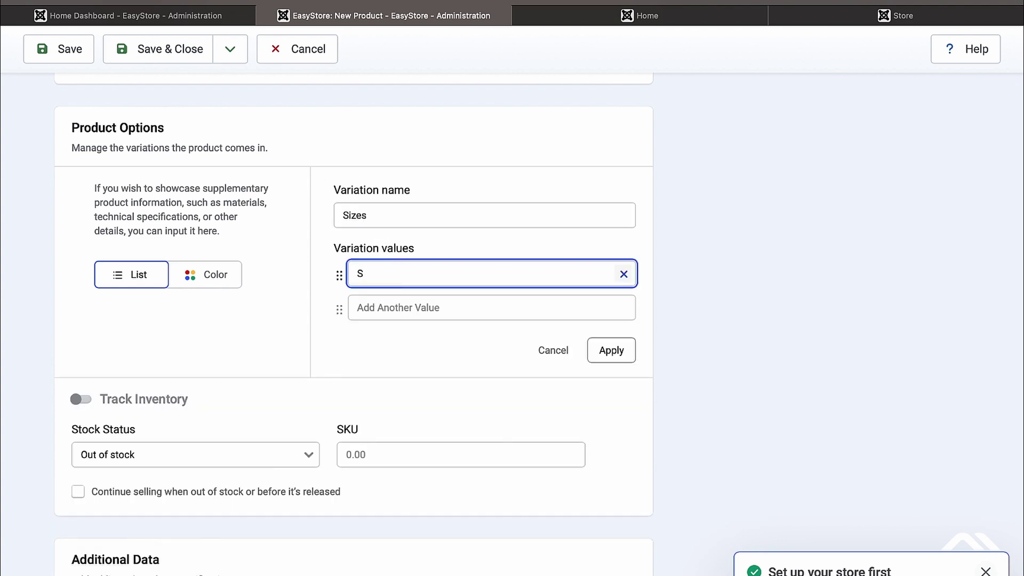
click(407, 312)
text(M)
click(408, 342)
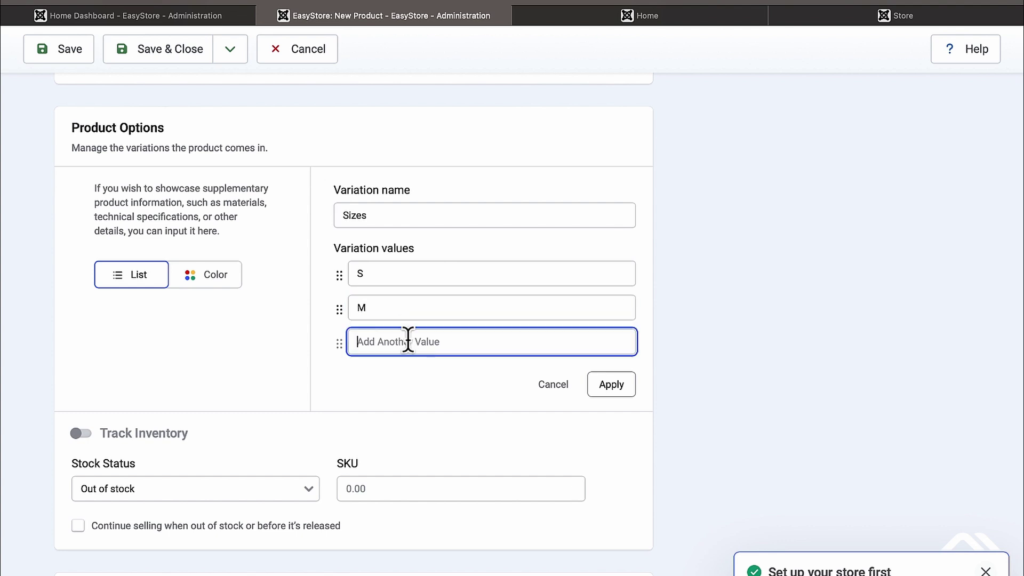
text(L)
click(412, 376)
text(X)
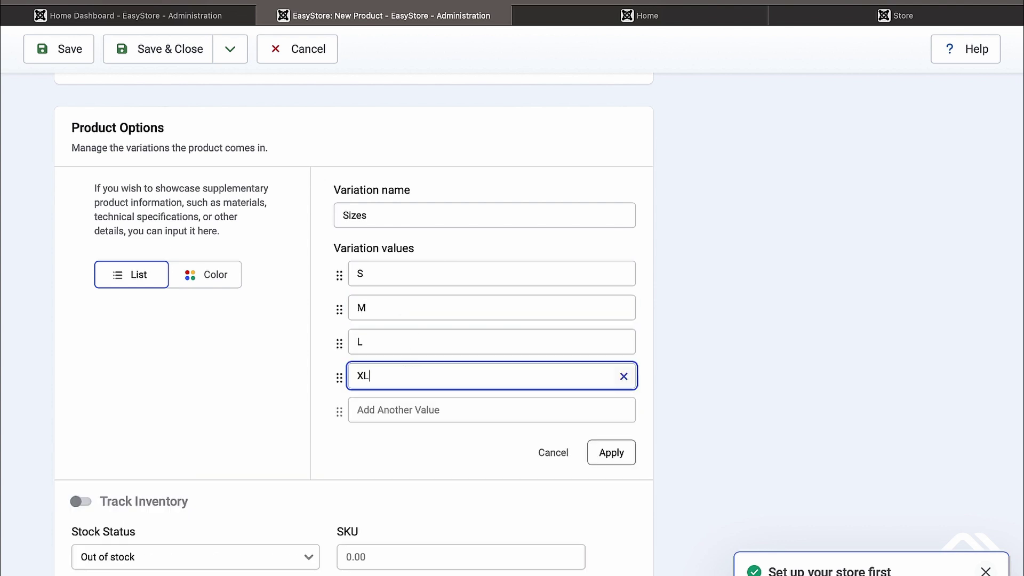
click(611, 453)
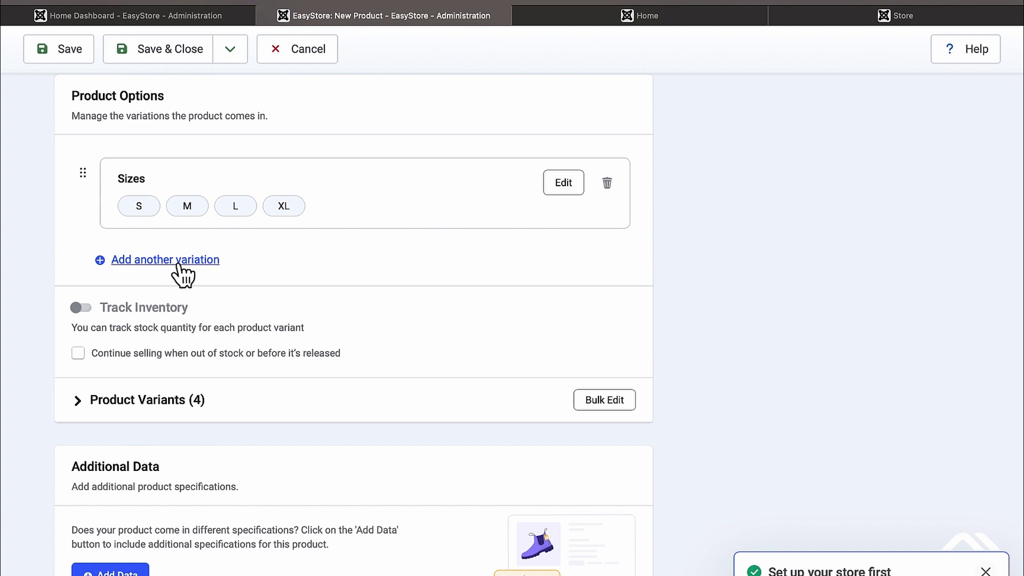
Add another variation of the color type with the name Colors.
click(214, 260)
click(209, 346)
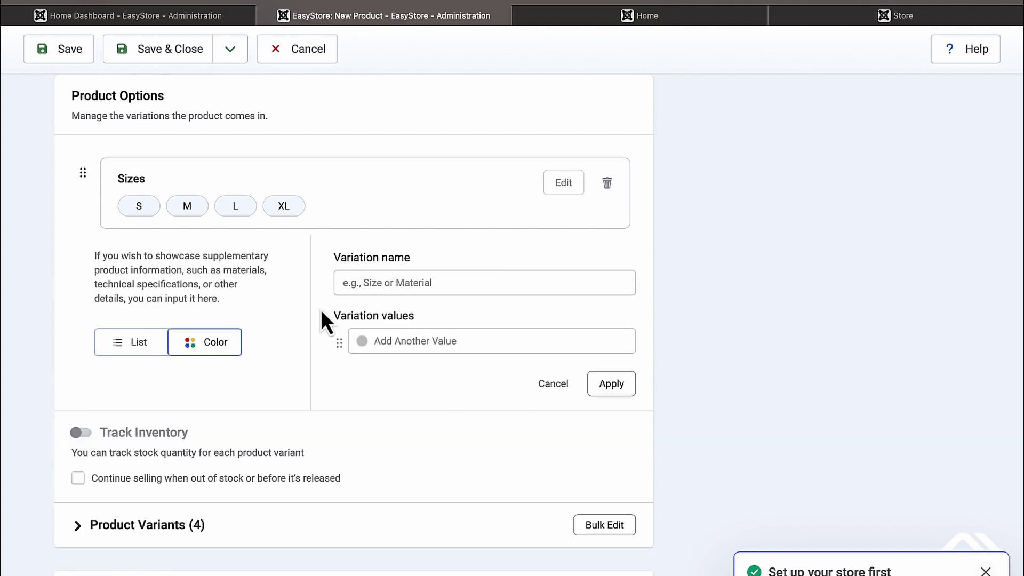
click(421, 283)
text(Colors)
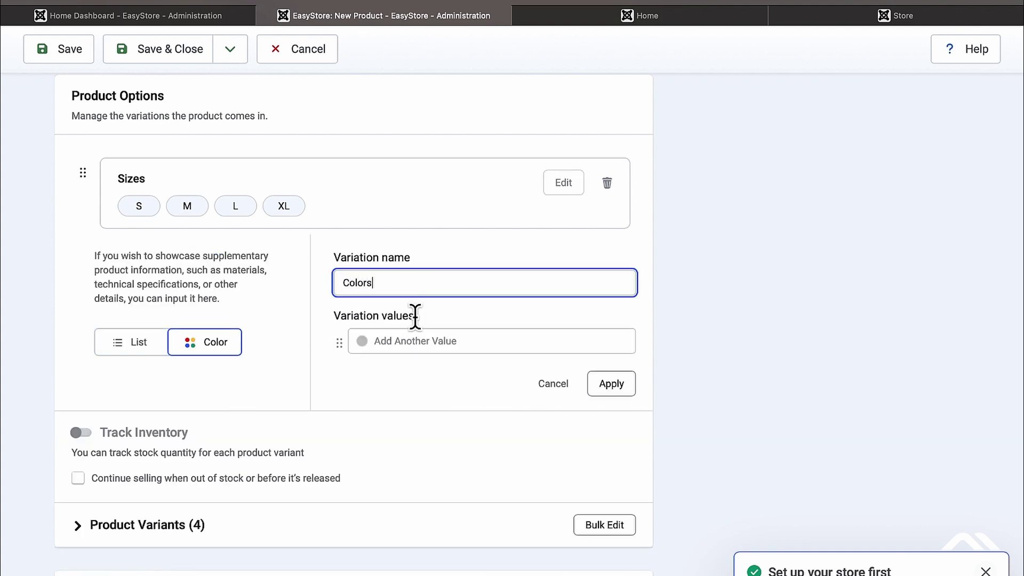
Enter Black, Blue and White as the values of the Colors variation.
click(434, 343)
text(Black)
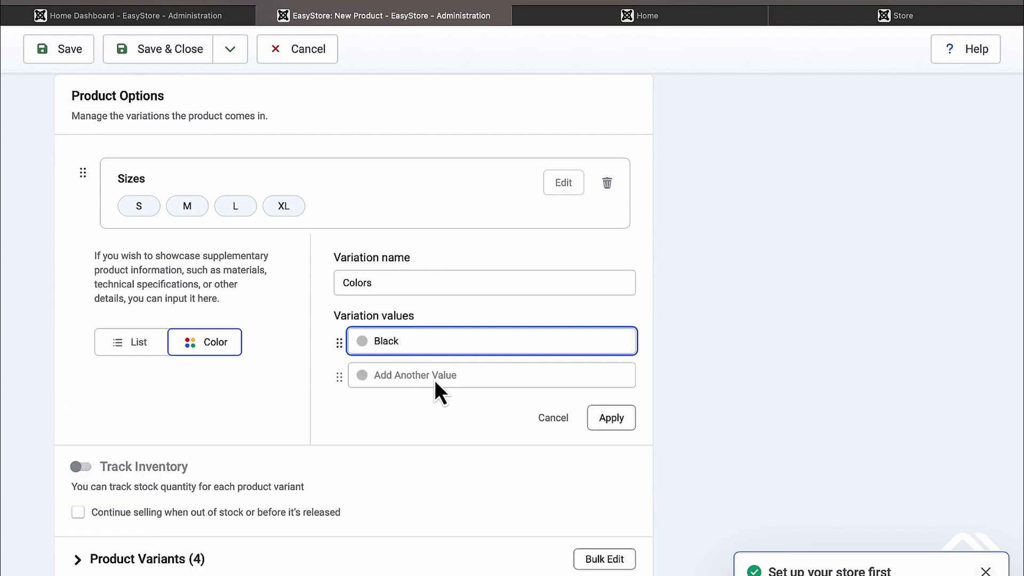
click(433, 378)
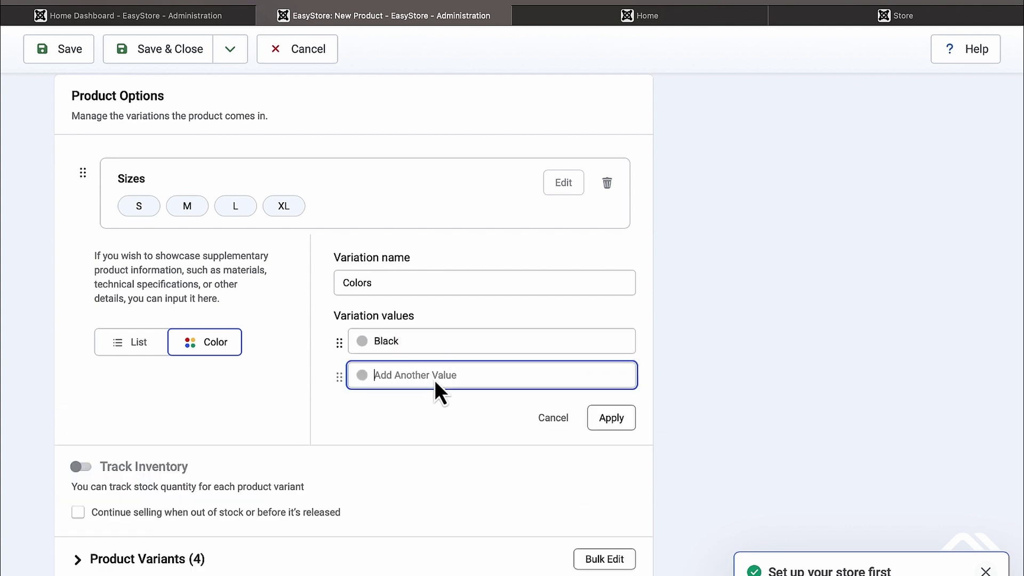
text(Blue)
click(428, 410)
text(White)
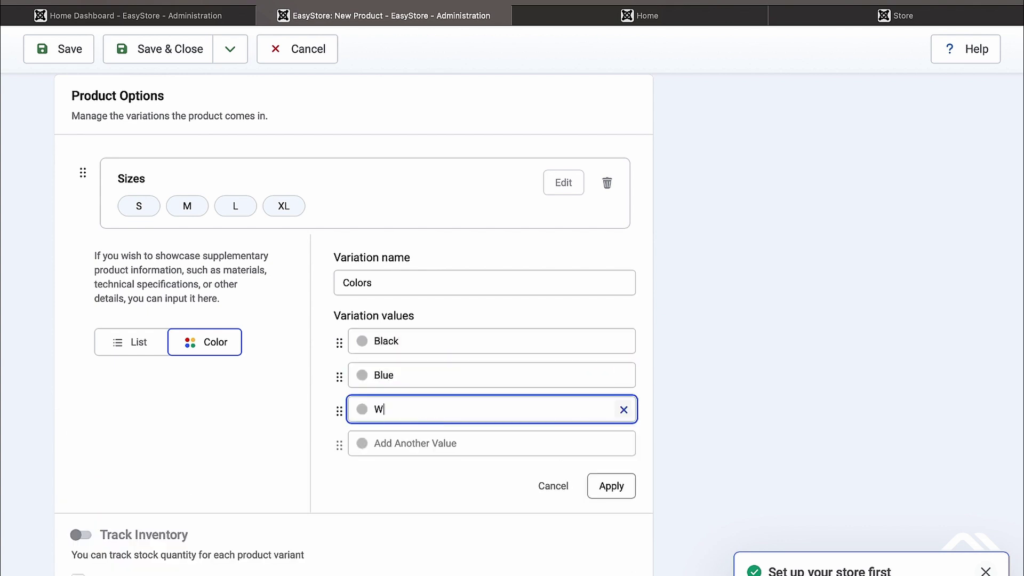
Assign the black preset swatch to the Black value of the Colors variation.
click(363, 343)
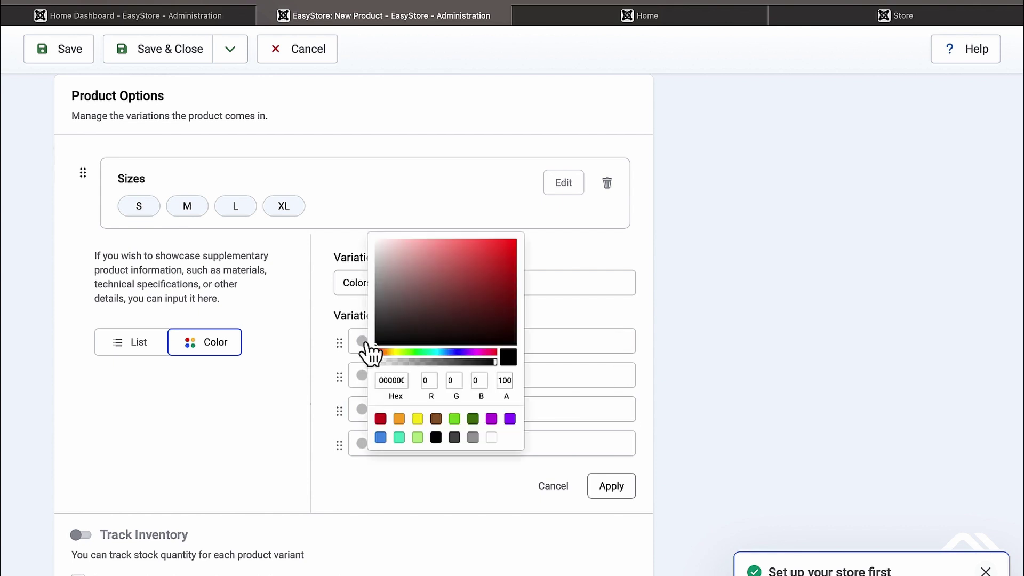
click(436, 438)
click(559, 409)
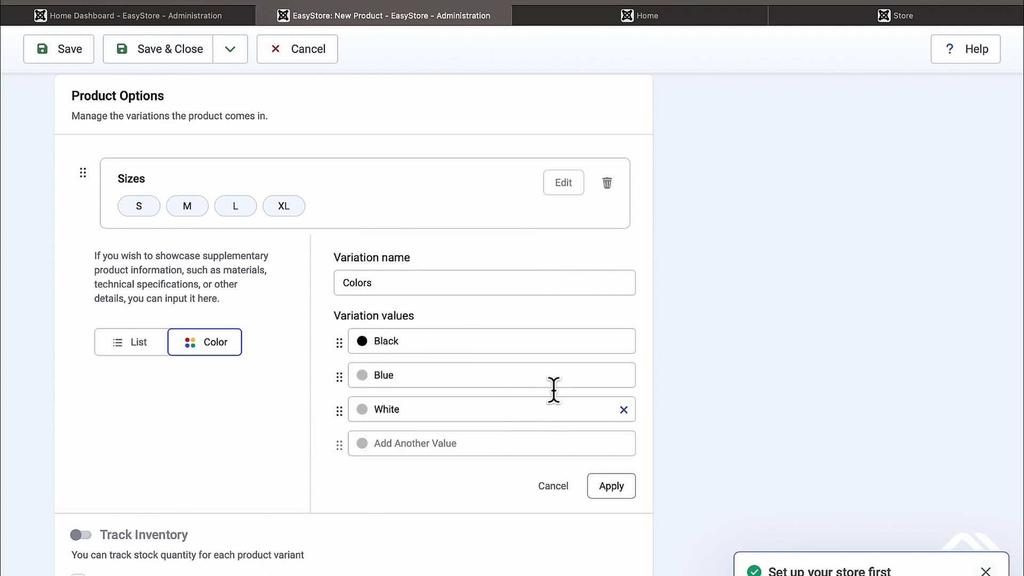
Assign the blue preset swatch (4A90E2) to the Blue value of the Colors variation.
click(363, 375)
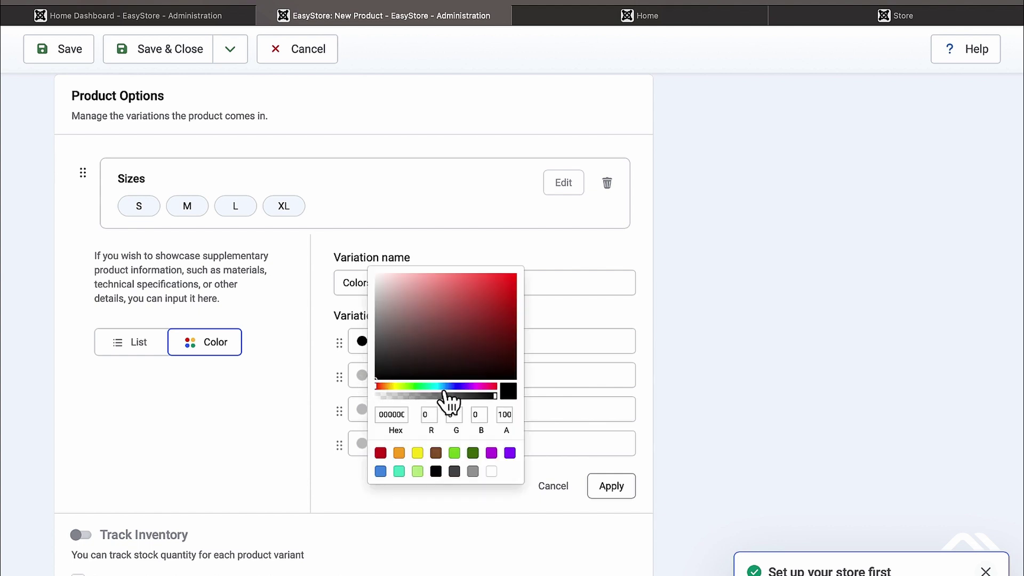
click(382, 472)
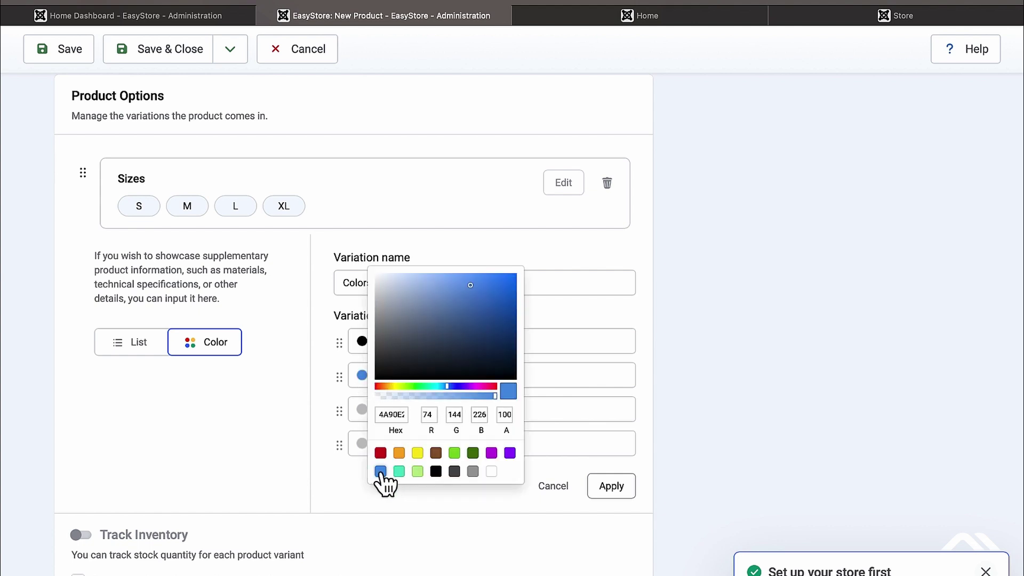
click(555, 383)
Set the White value's color to FFFFFF and apply the Colors variation.
click(362, 409)
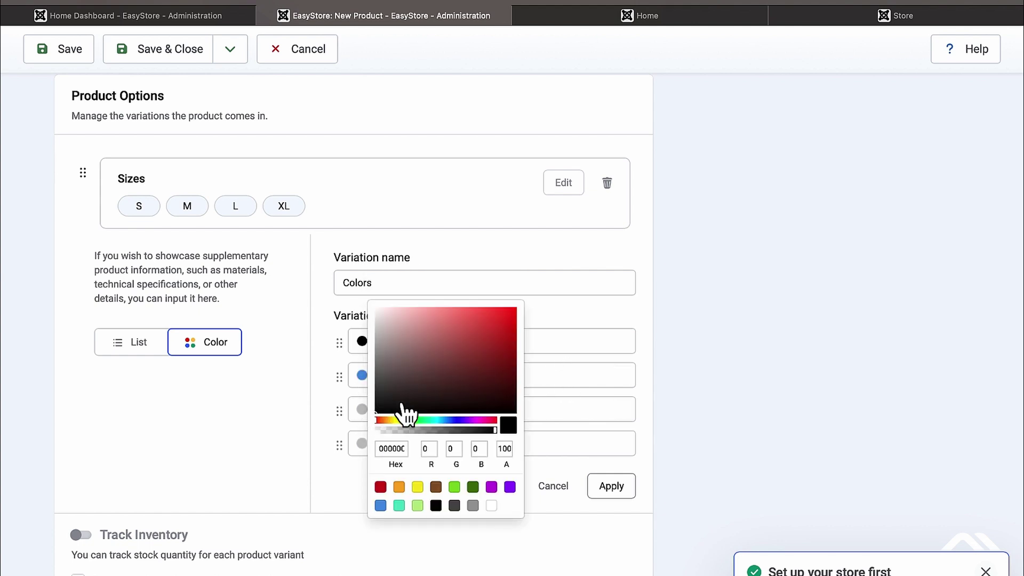
drag(383, 326, 361, 302)
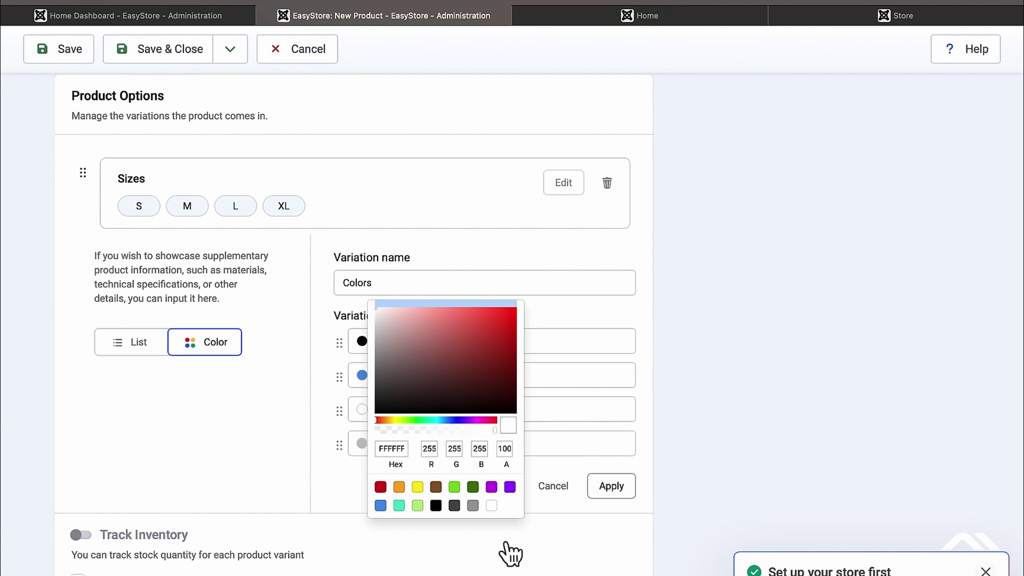
click(634, 495)
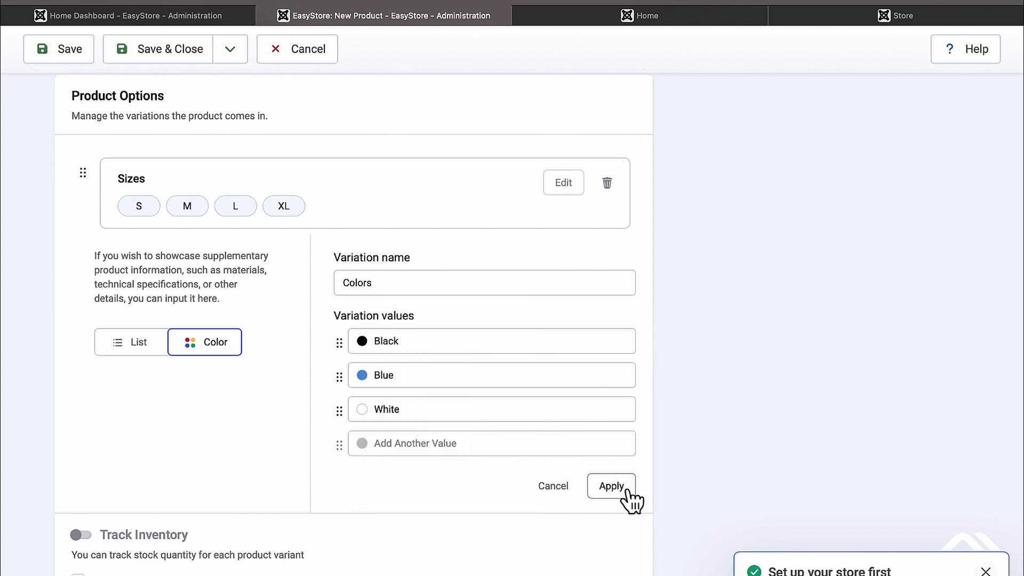
click(615, 490)
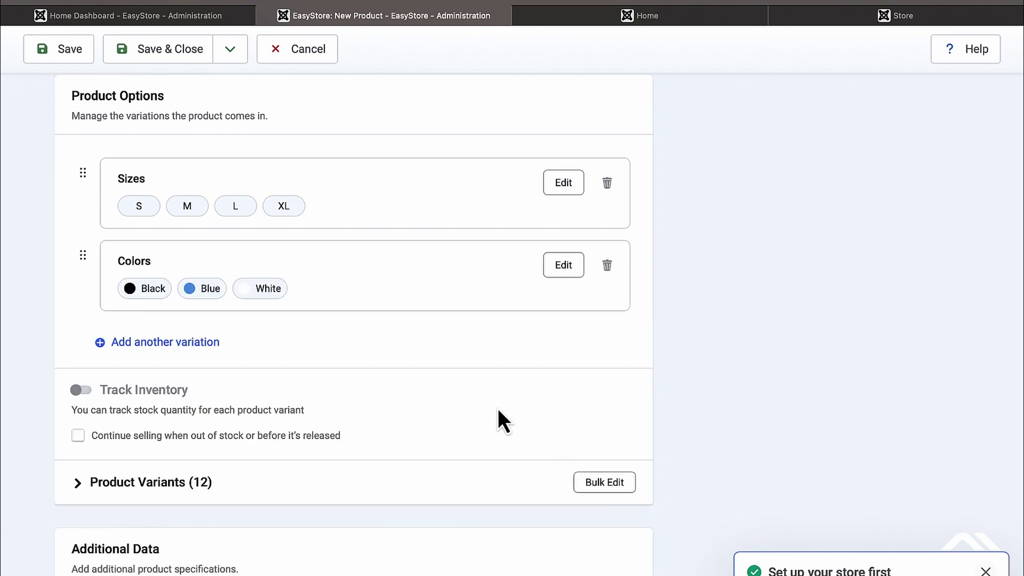
Save the Mens Tshirts product with its Sizes and Colors variations.
scroll(498, 411, up, 9)
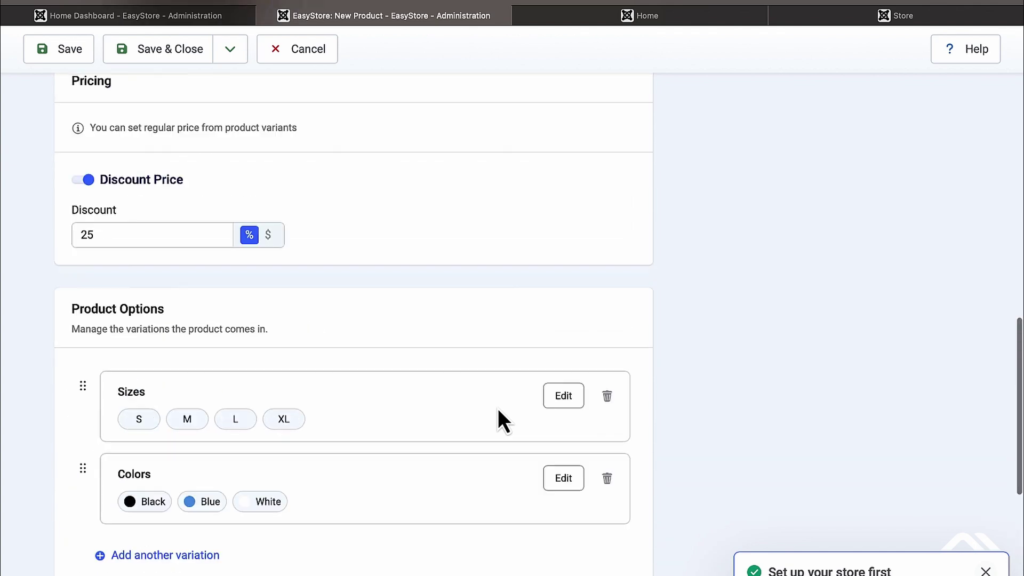
scroll(498, 411, down, 8)
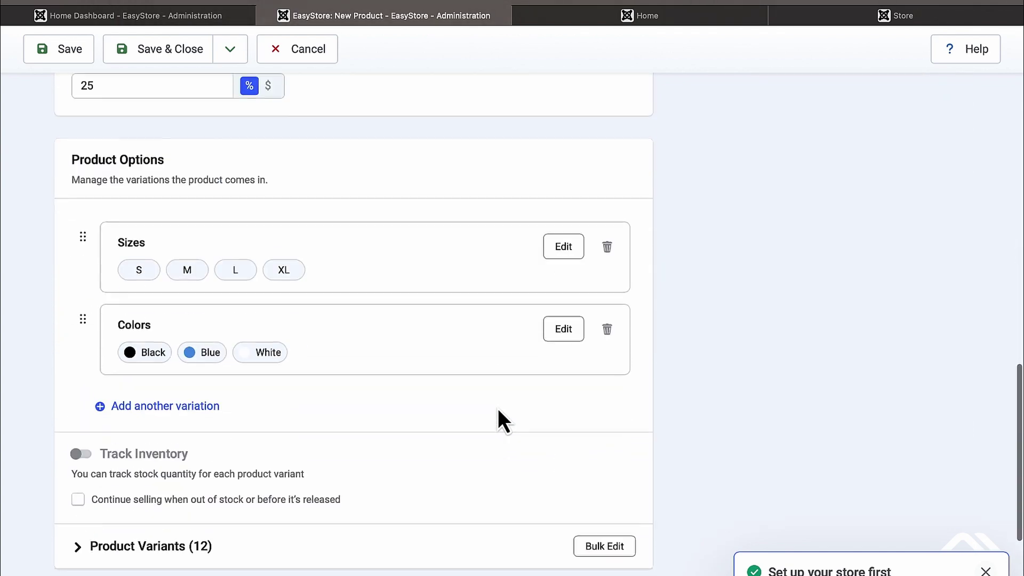
scroll(499, 411, down, 3)
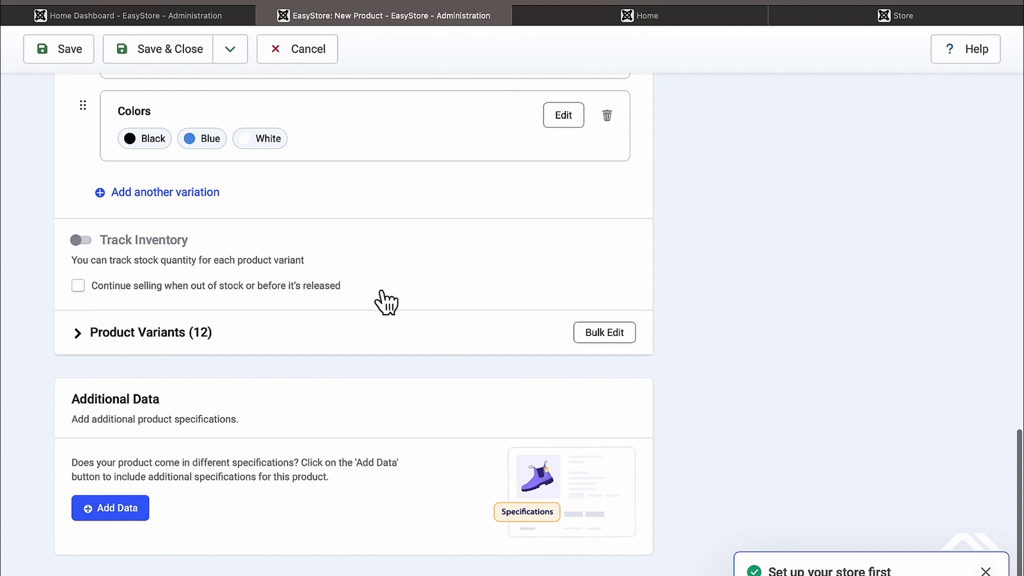
scroll(686, 255, up, 15)
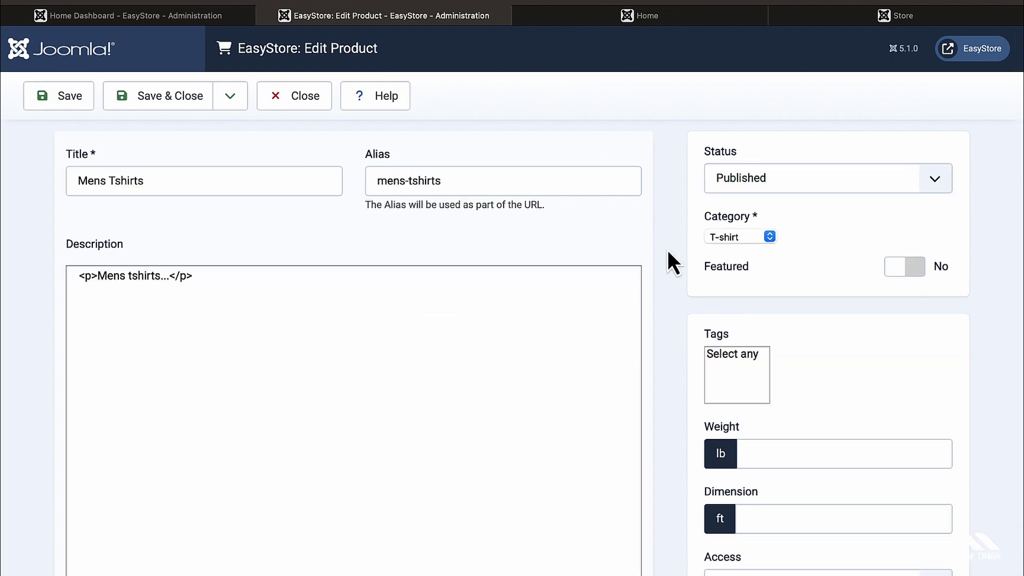
Expand the product variants and assign the black T-shirt photo as the image of the S | Black variant.
scroll(668, 250, down, 10)
scroll(668, 249, down, 15)
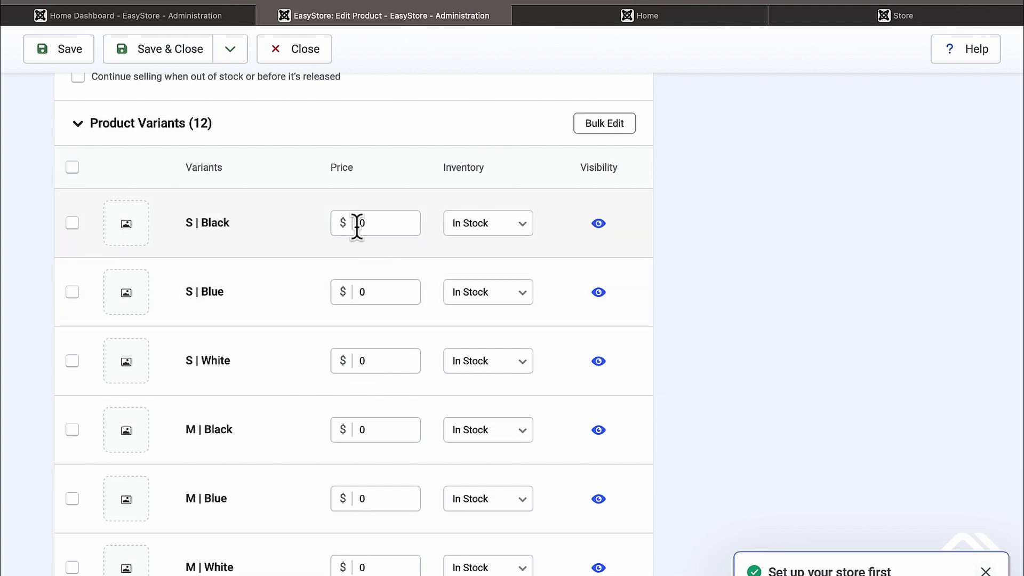
scroll(357, 226, down, 4)
scroll(357, 235, up, 1)
scroll(357, 229, up, 2)
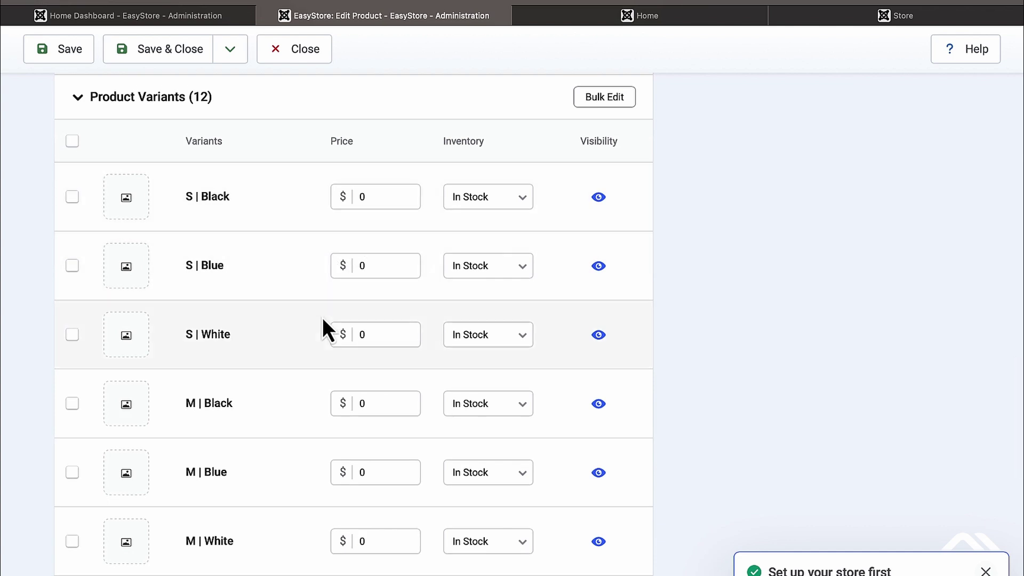
click(128, 209)
click(256, 283)
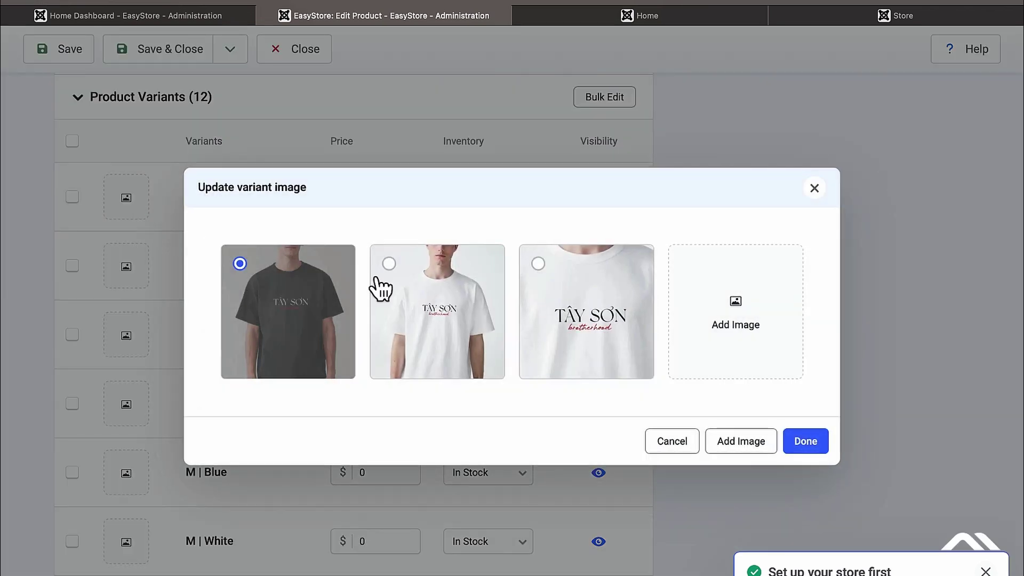
click(805, 447)
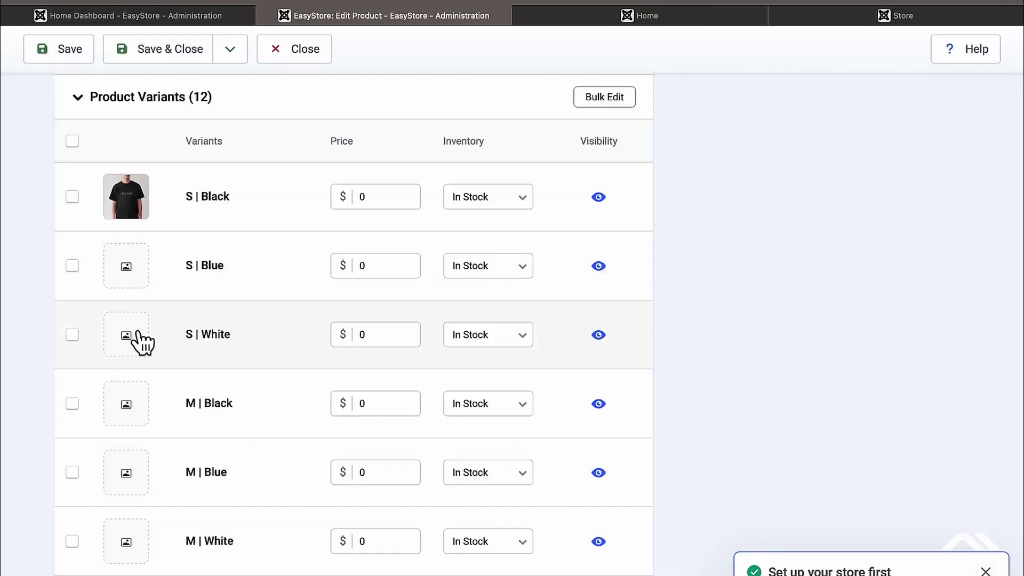
Assign the close-up photo of the white T-shirt as the image of the S | White variant.
click(119, 346)
click(575, 297)
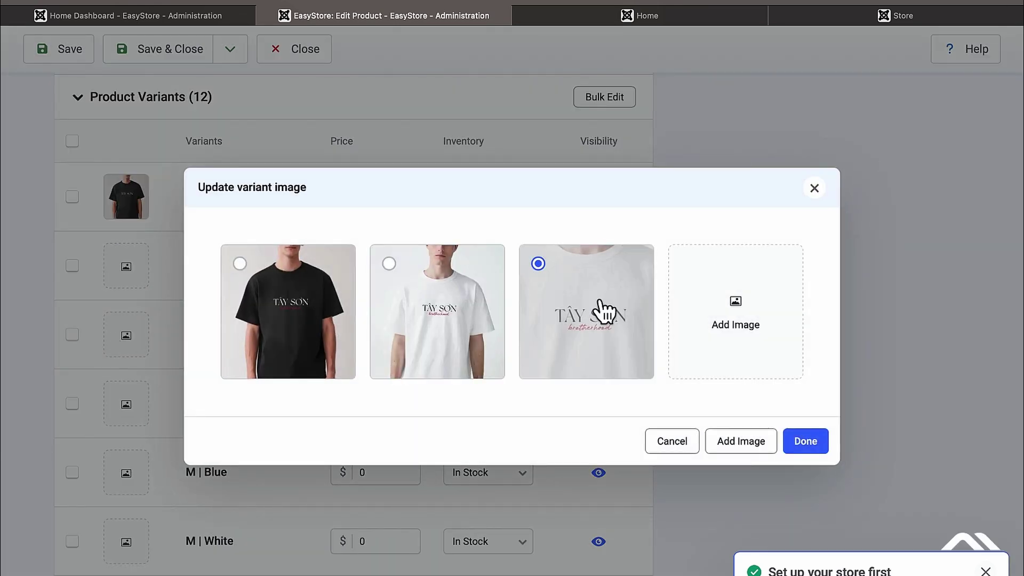
click(805, 442)
Save the Mens Tshirts product with its variant images and start a new product.
scroll(803, 451, down, 10)
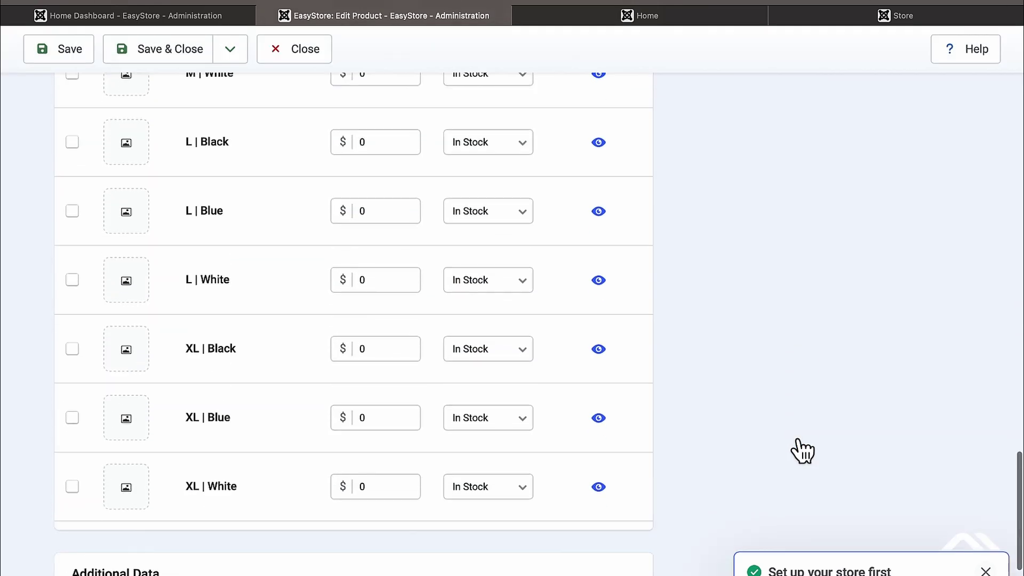
scroll(798, 440, up, 15)
key(j)
key(a)
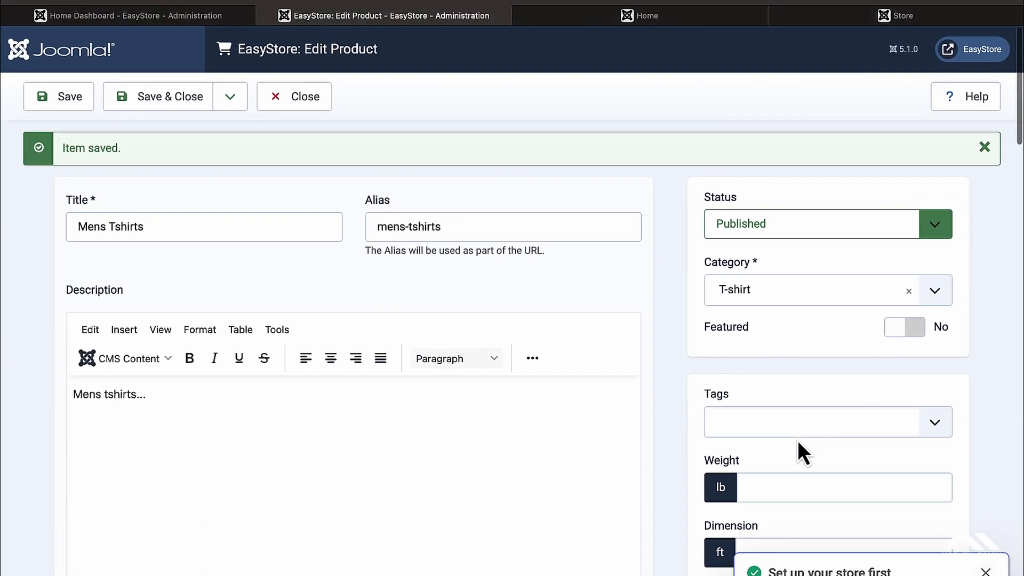
click(229, 106)
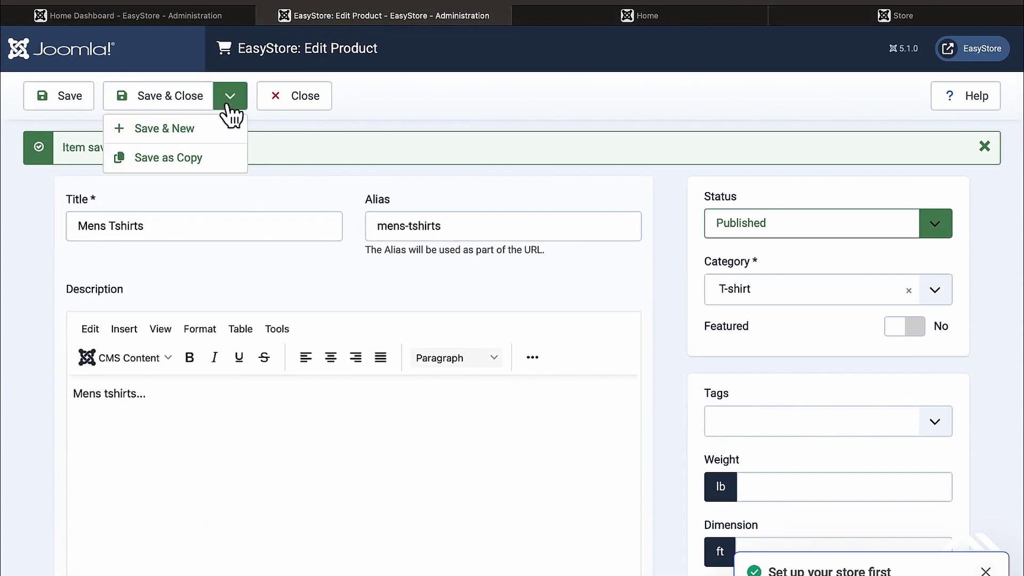
click(207, 132)
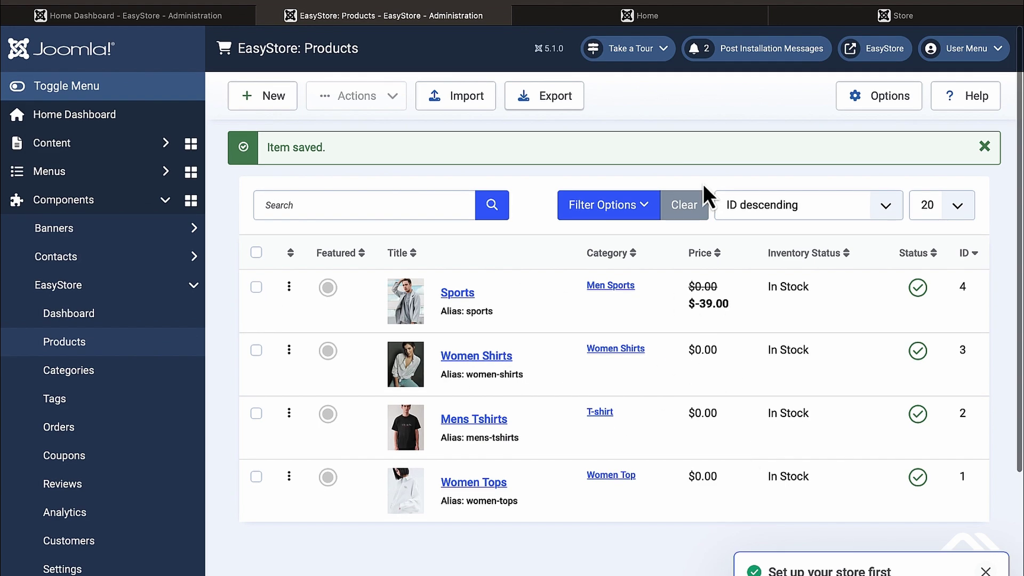
Switch to the website's front-end Home page.
click(680, 20)
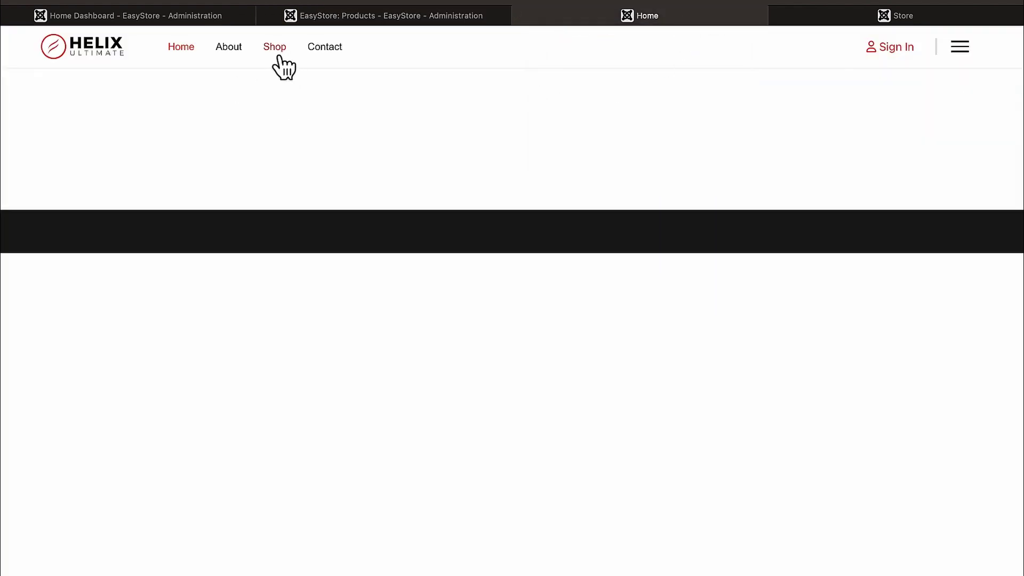